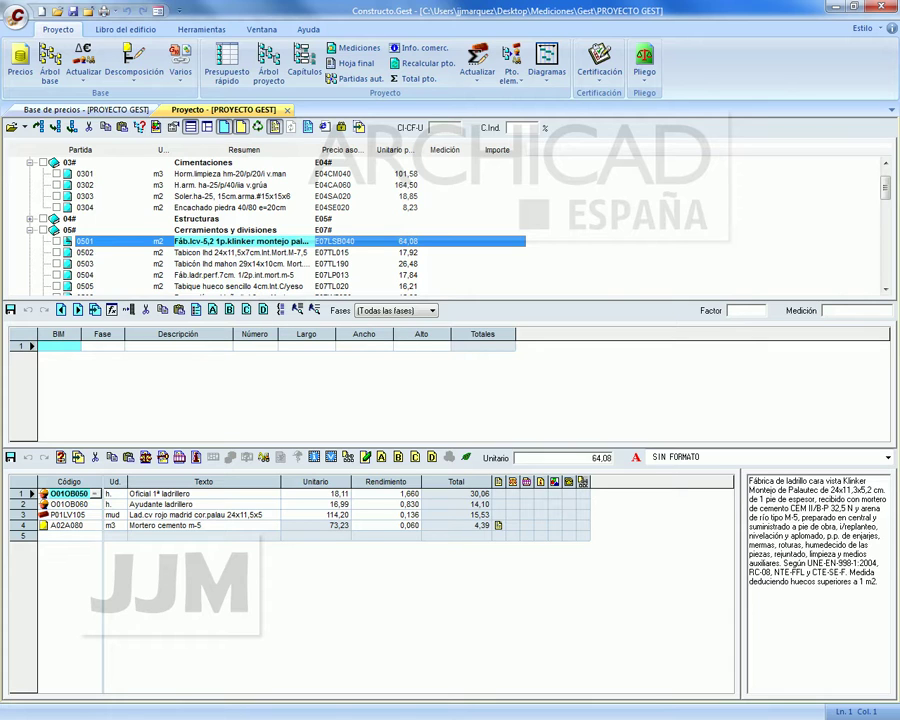
Export the project to the Gest folder as FIEBDC-3/2012 file "gest ac bc3", with ANSI encoding and Euros as currency.
click(18, 18)
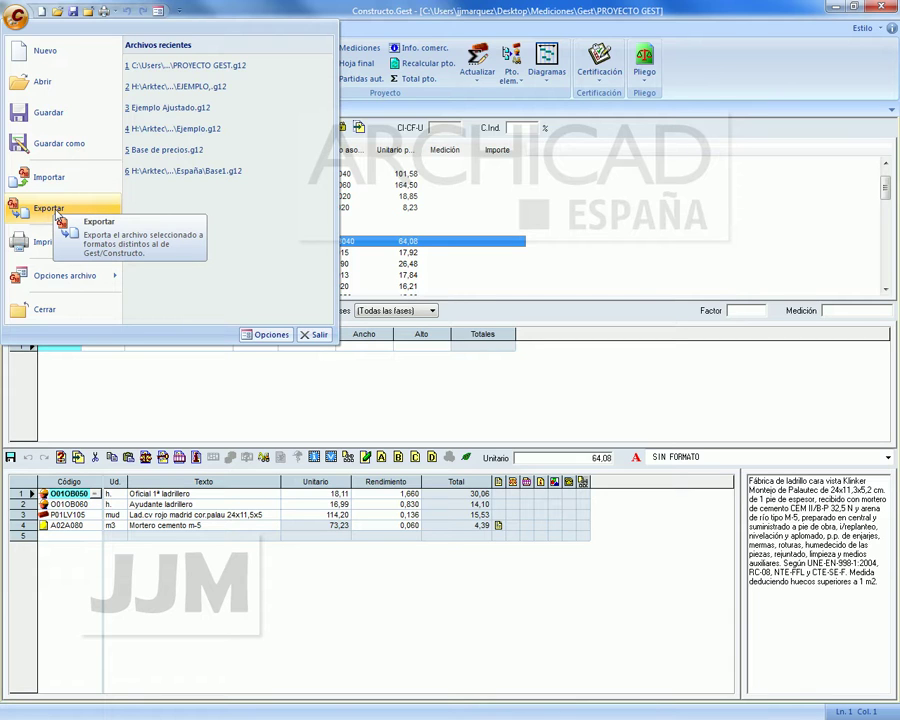
key(Escape)
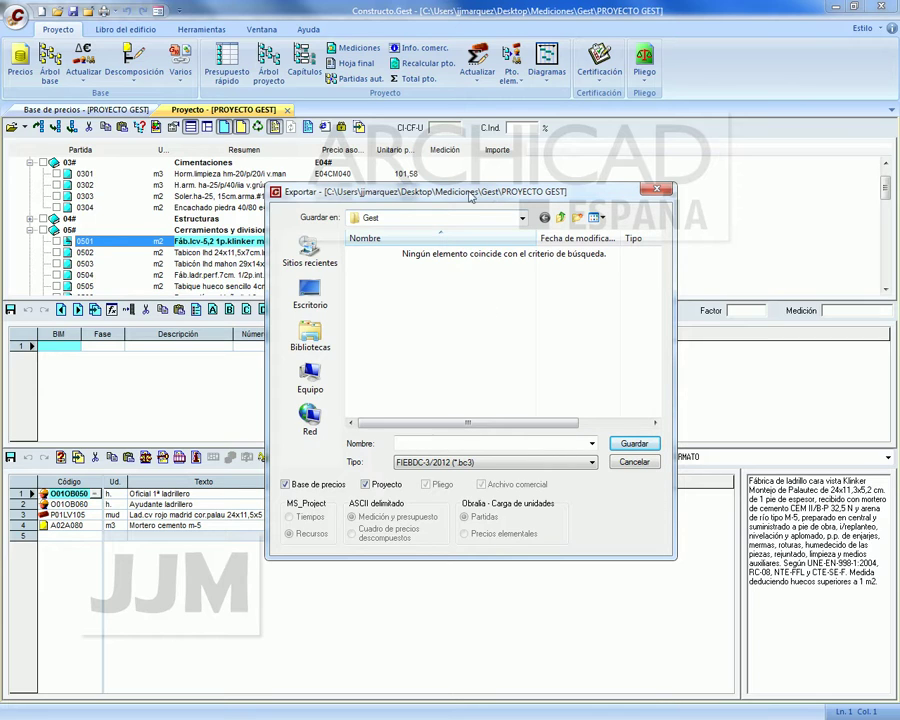
click(422, 218)
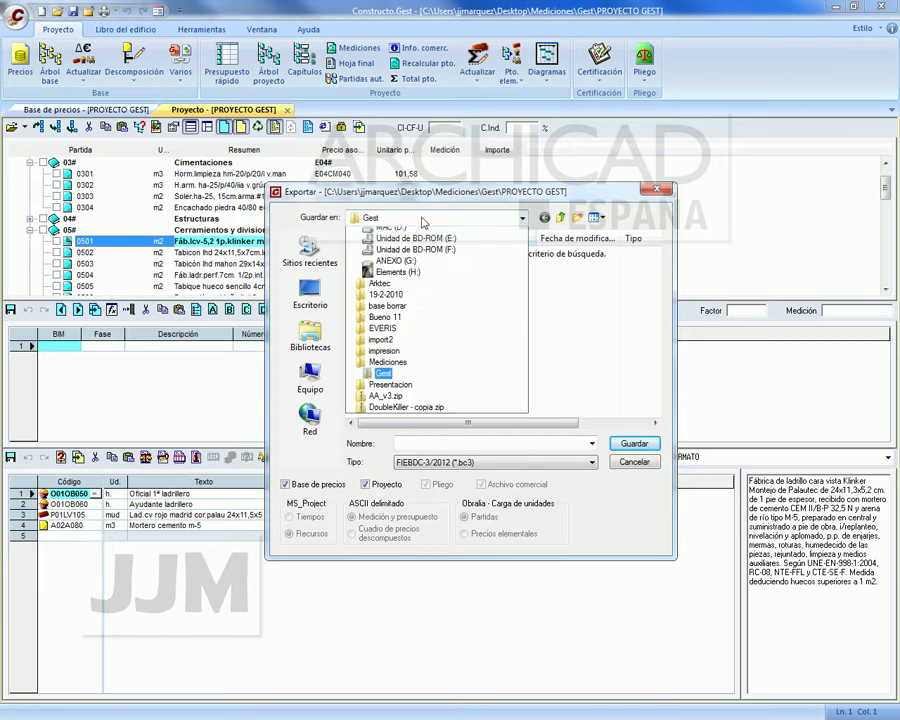
click(422, 218)
click(490, 442)
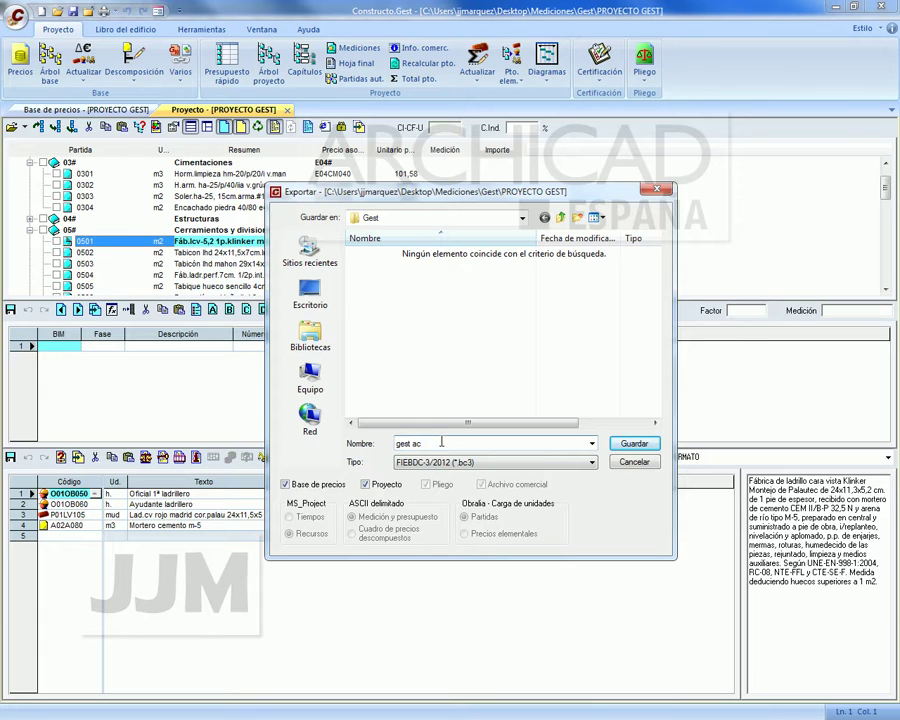
text(bc3)
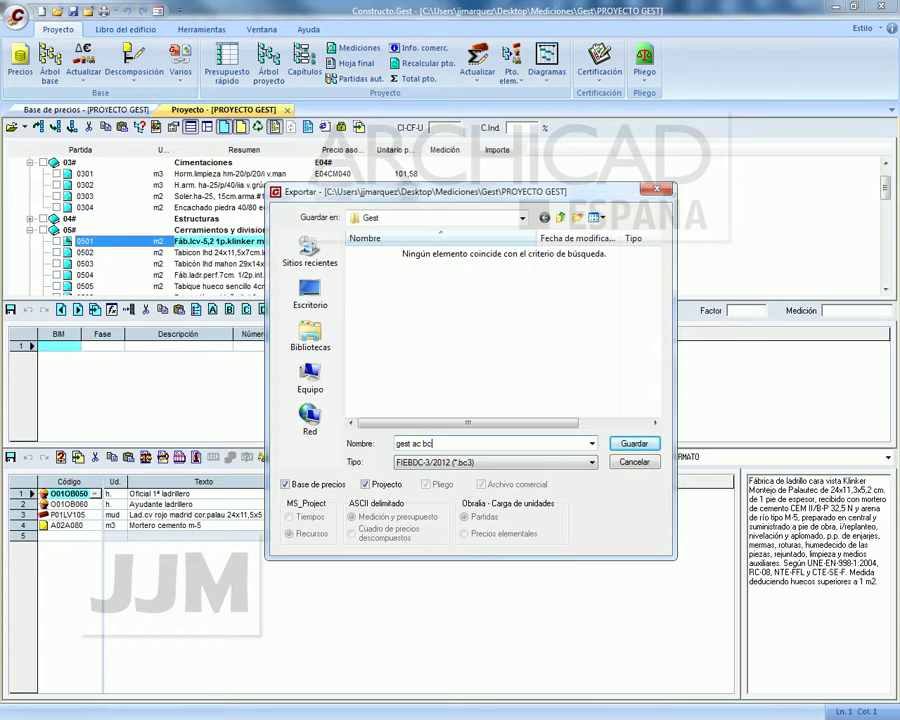
click(634, 444)
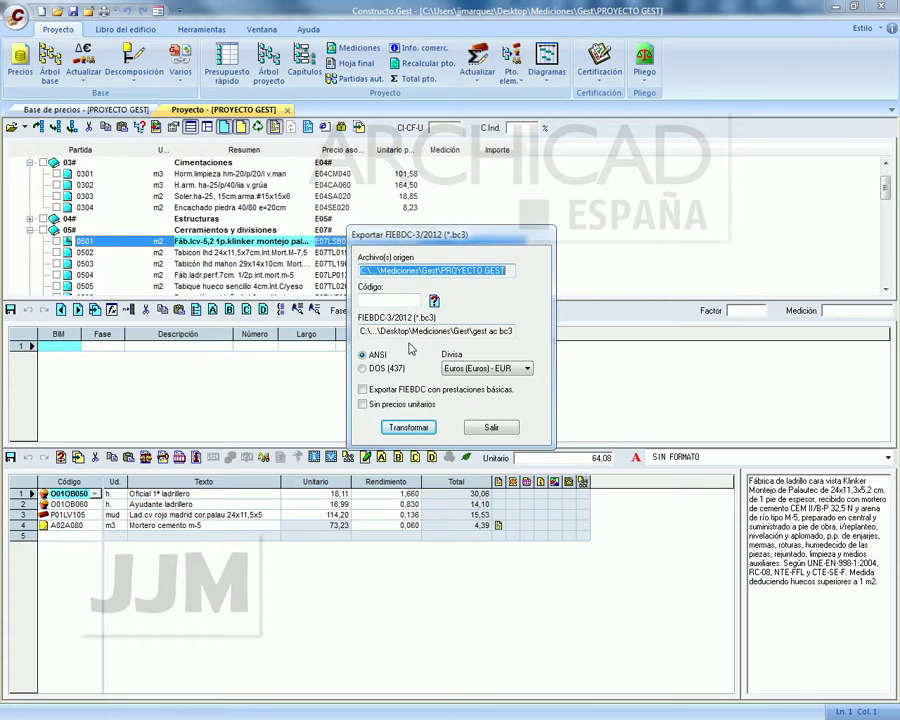
click(410, 428)
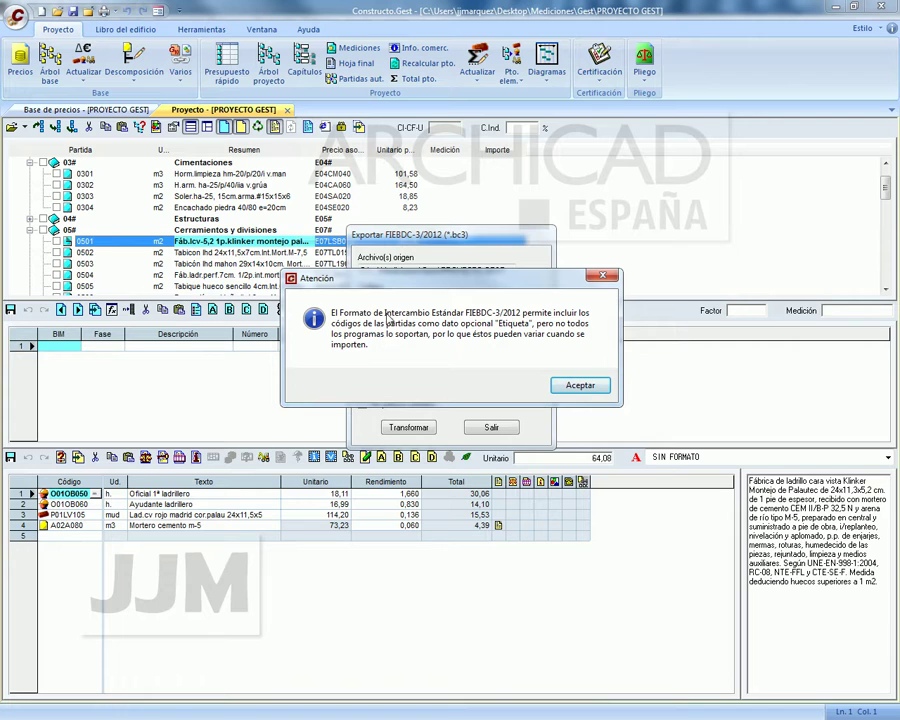
click(579, 389)
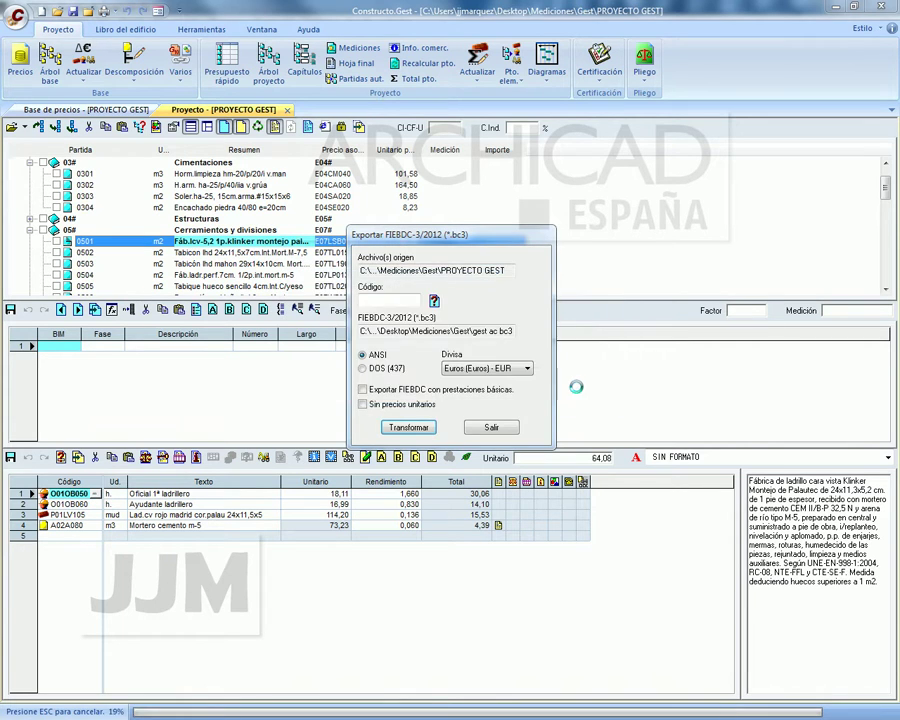
Switch to ArchiCAD and choose GEST AC BC3.BC3 from the Mediciones\Gest folder as the FIEBDC file to import.
click(835, 8)
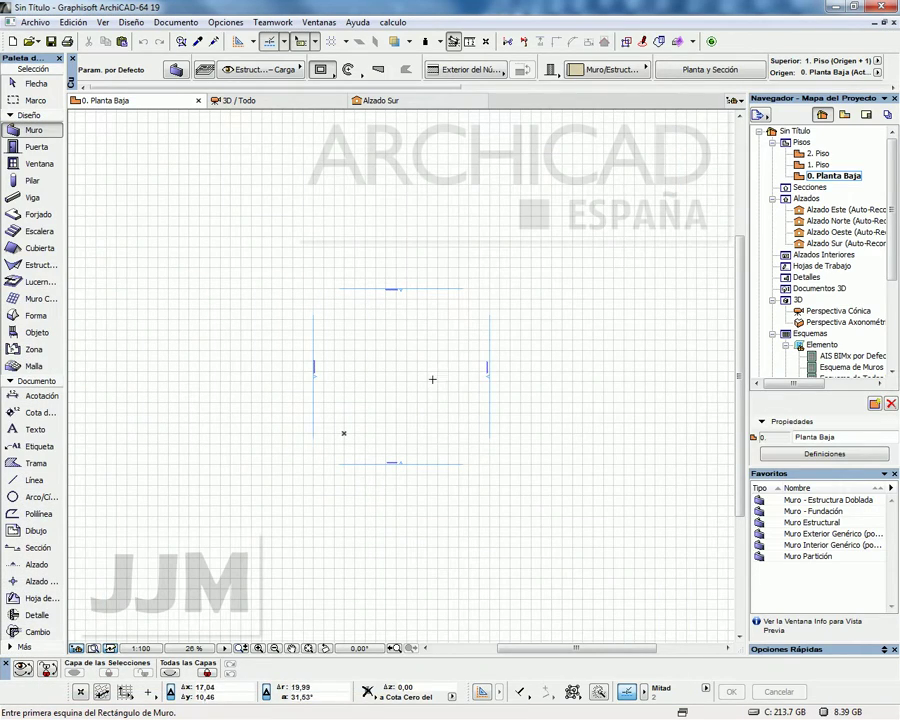
click(394, 22)
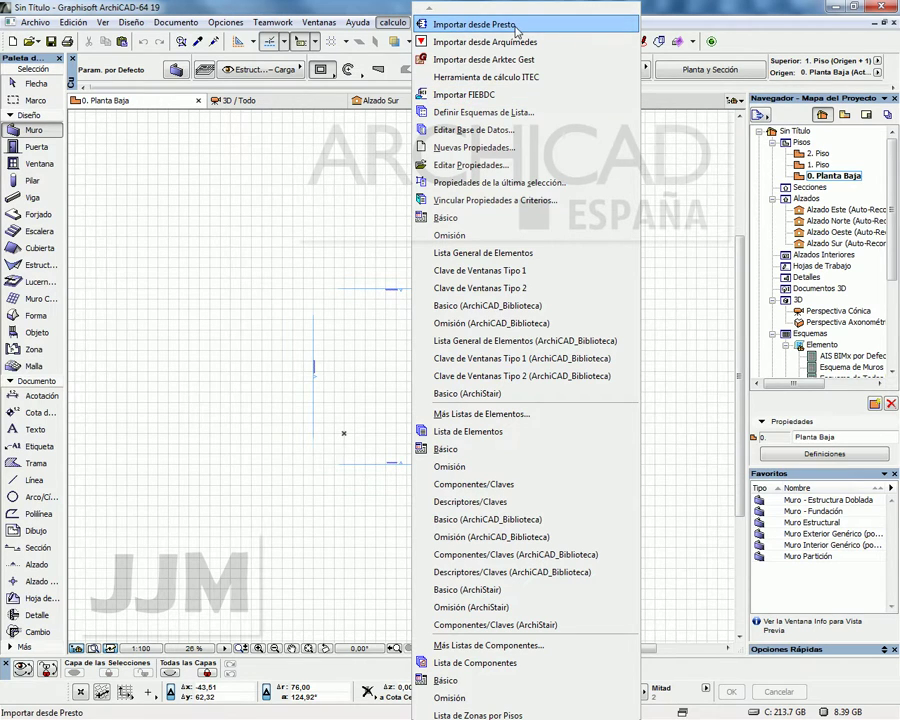
click(476, 96)
click(558, 249)
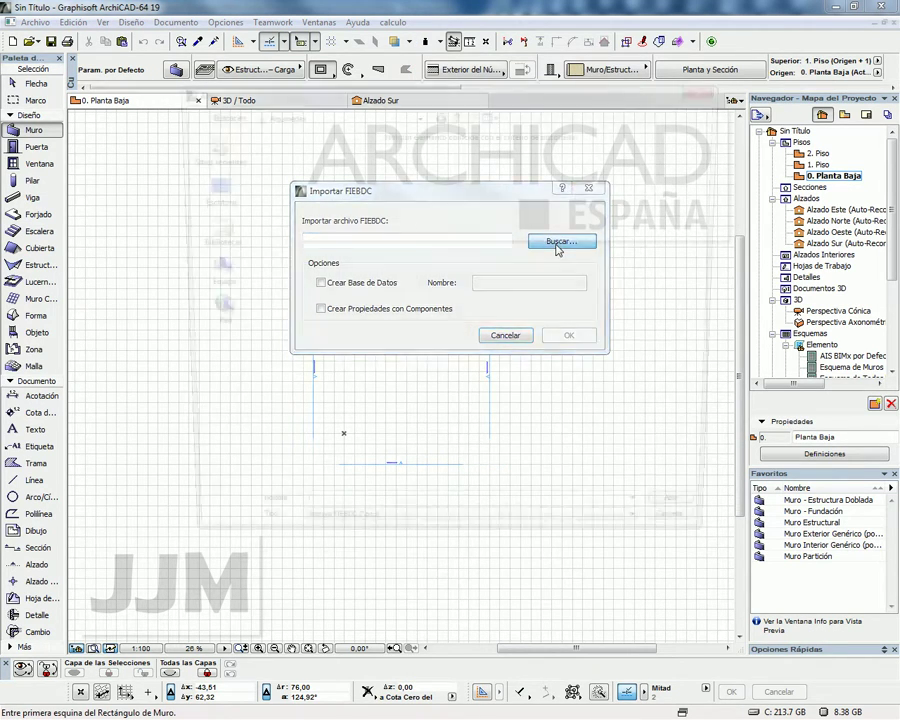
click(456, 114)
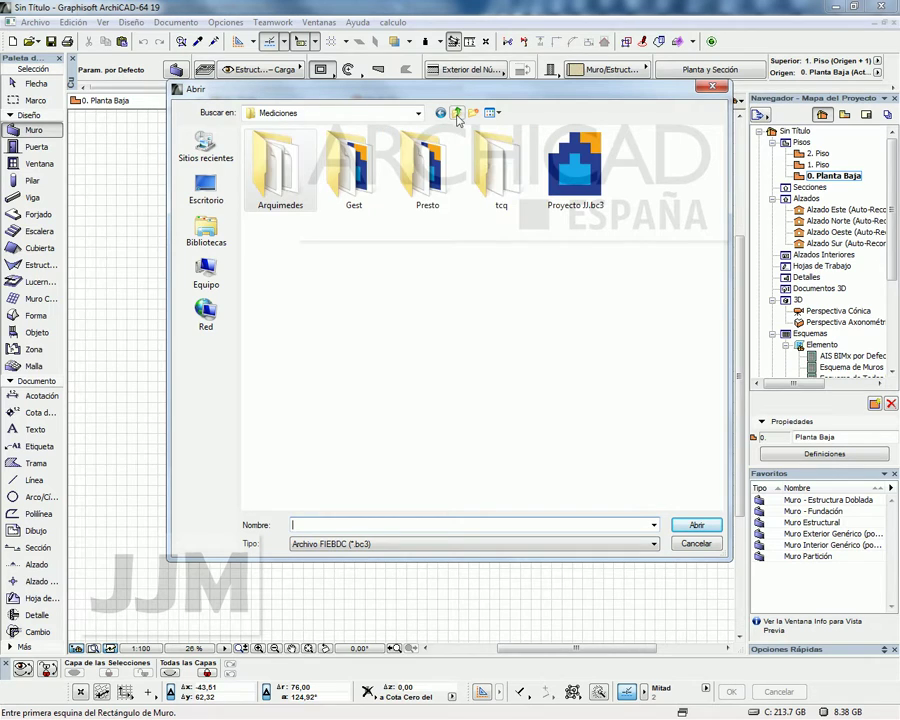
click(456, 114)
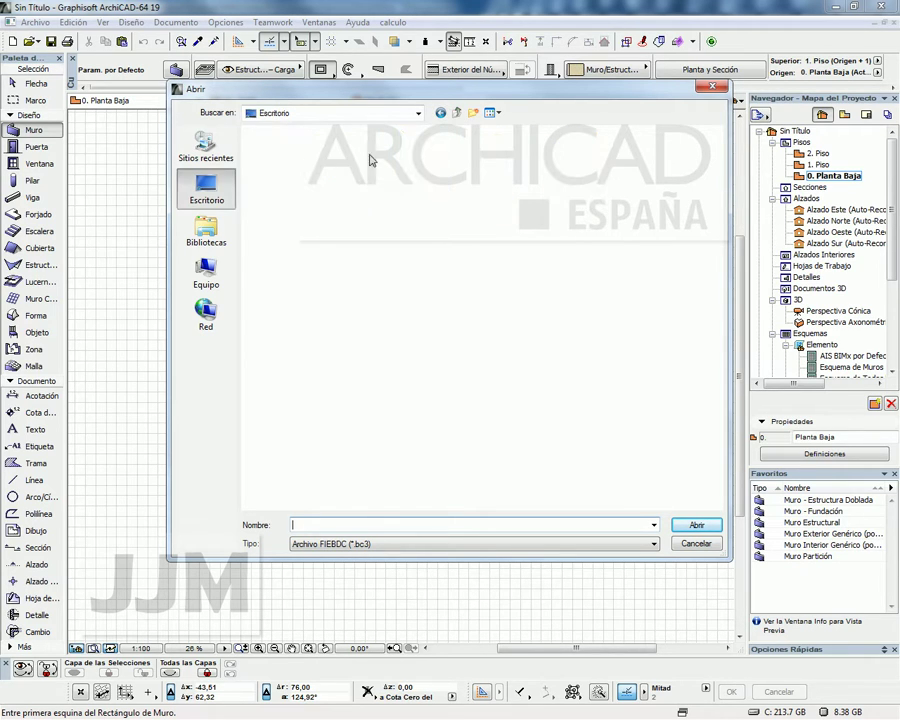
double_click(337, 300)
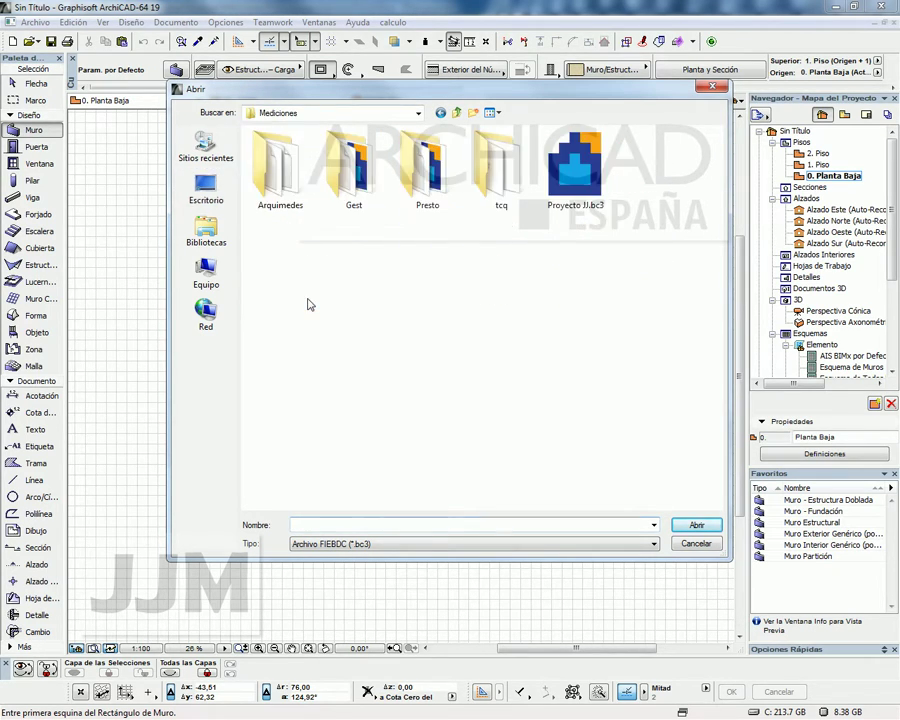
click(358, 185)
double_click(358, 185)
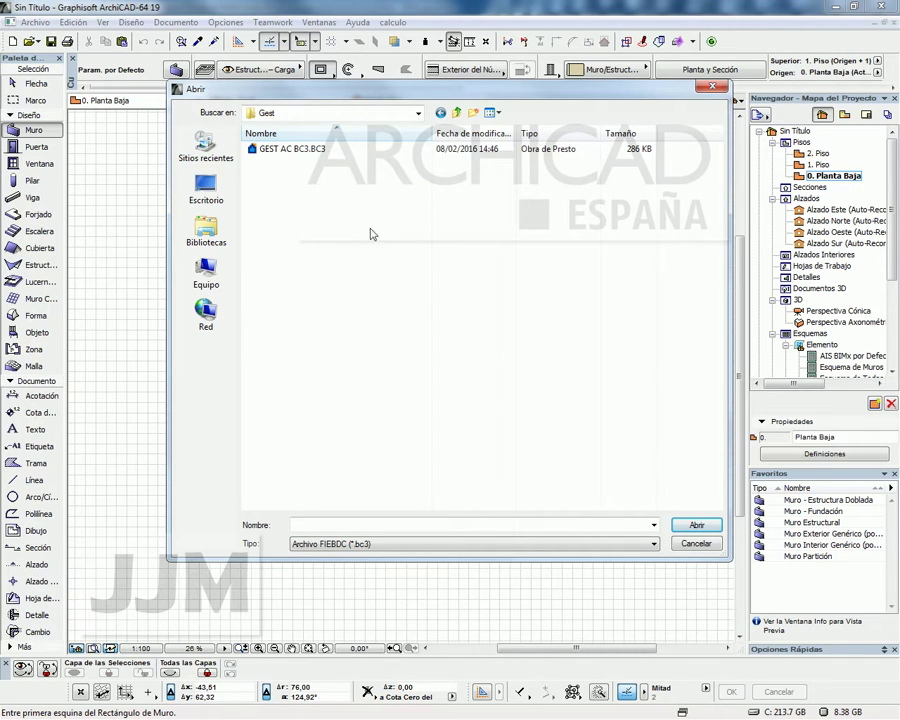
click(285, 148)
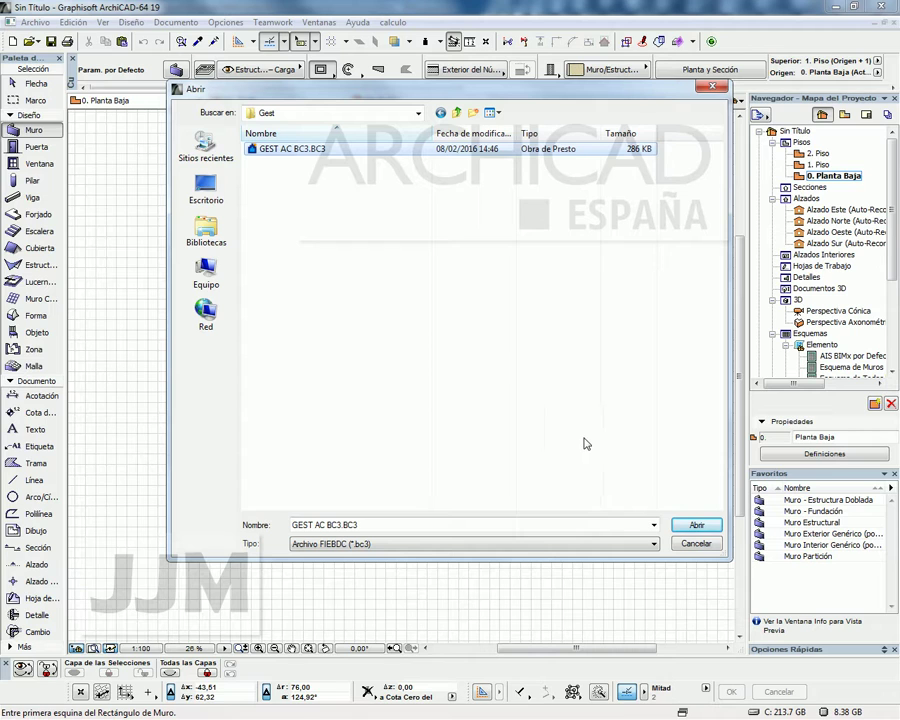
click(704, 531)
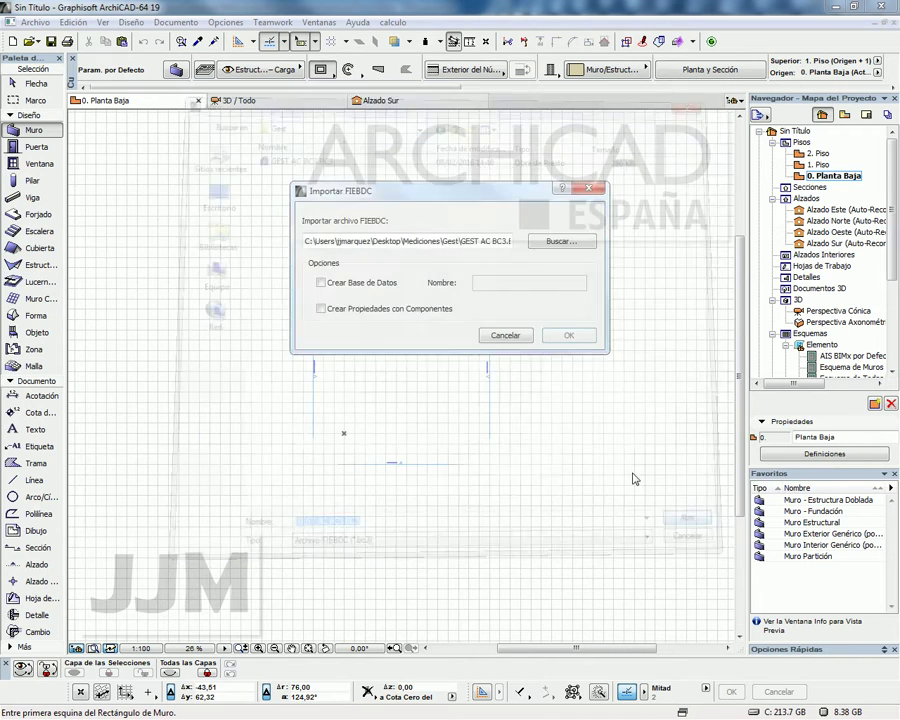
Import the file with a new database named "gest ac bc3" and properties with components, storing it in Mediciones\Gest.
click(321, 283)
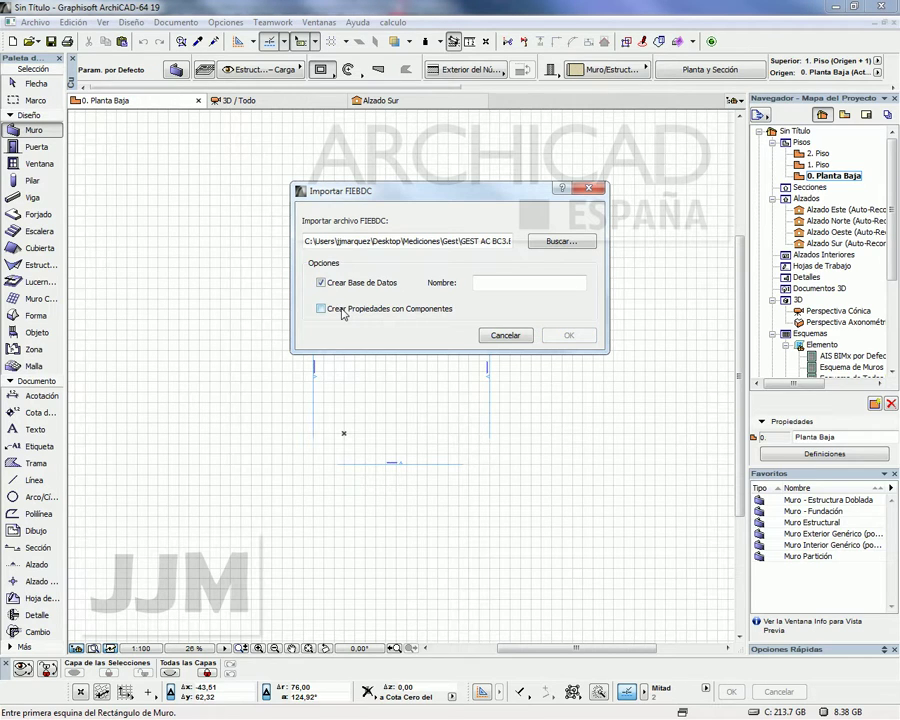
click(342, 311)
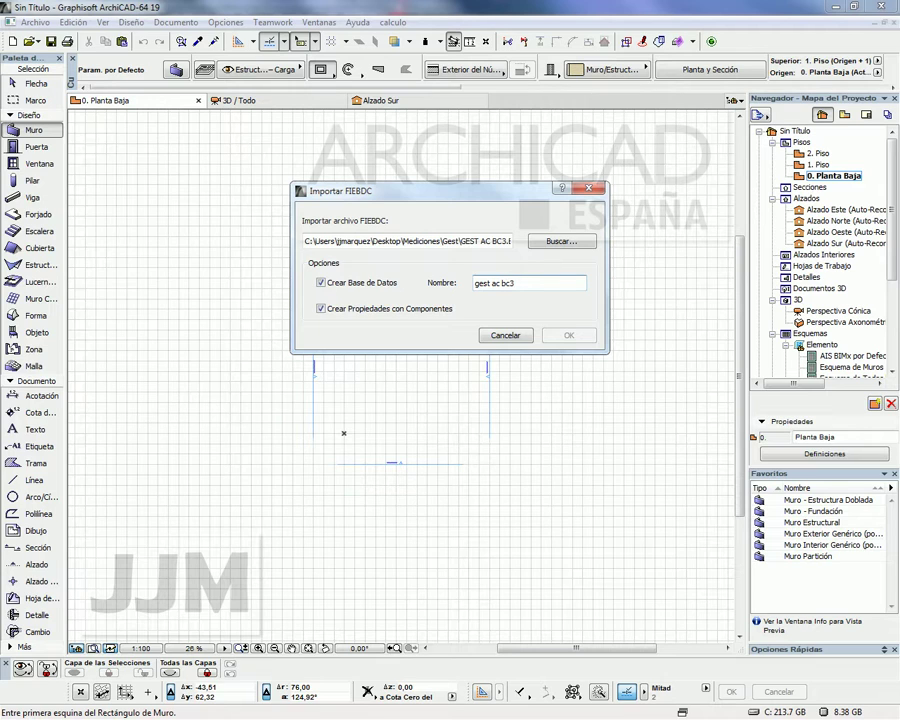
click(569, 336)
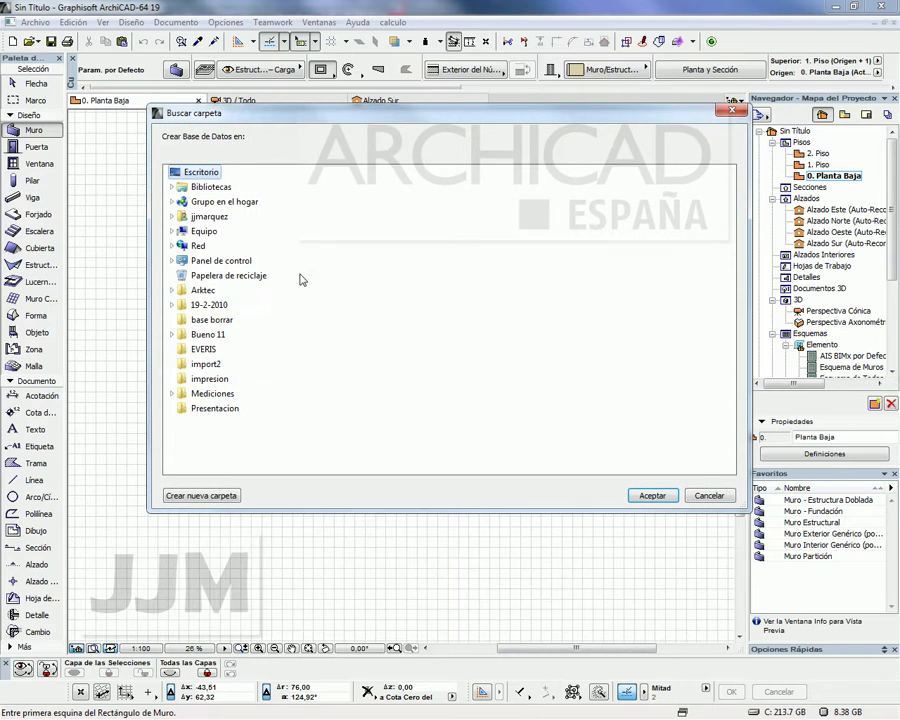
double_click(213, 395)
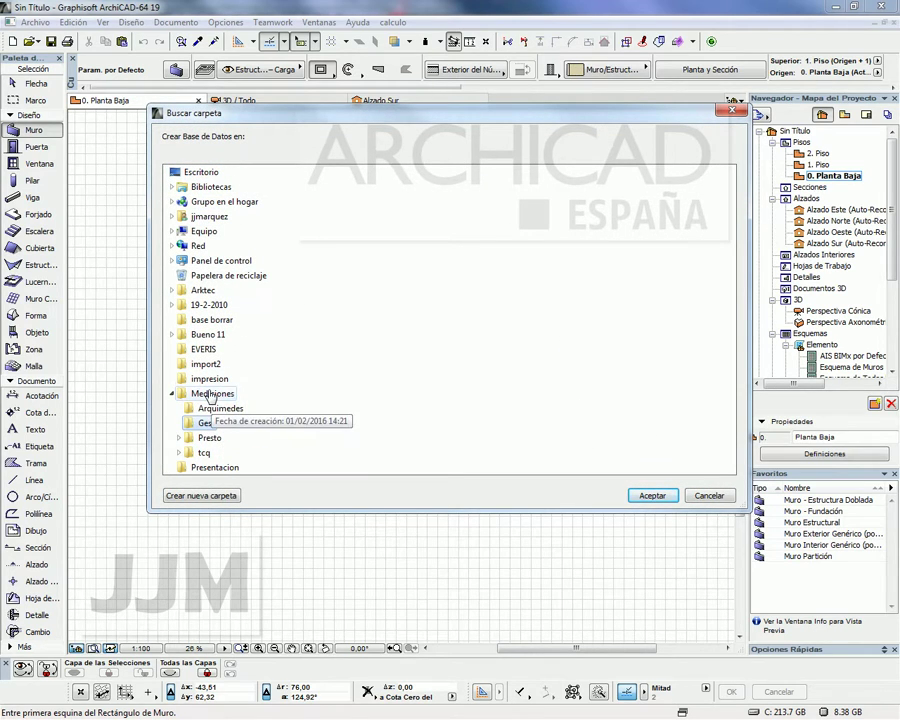
click(205, 423)
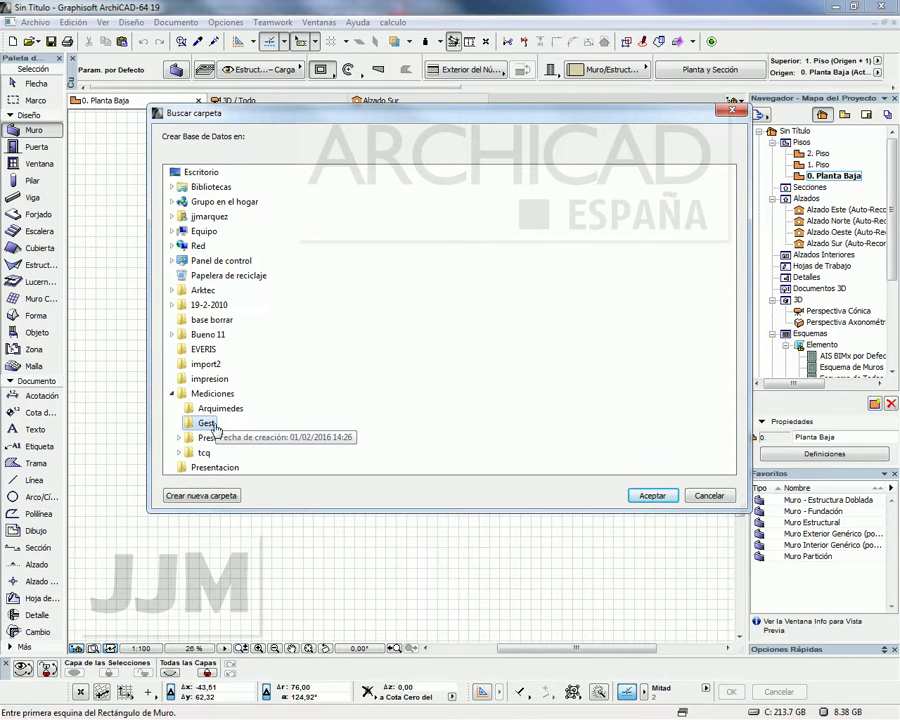
click(667, 496)
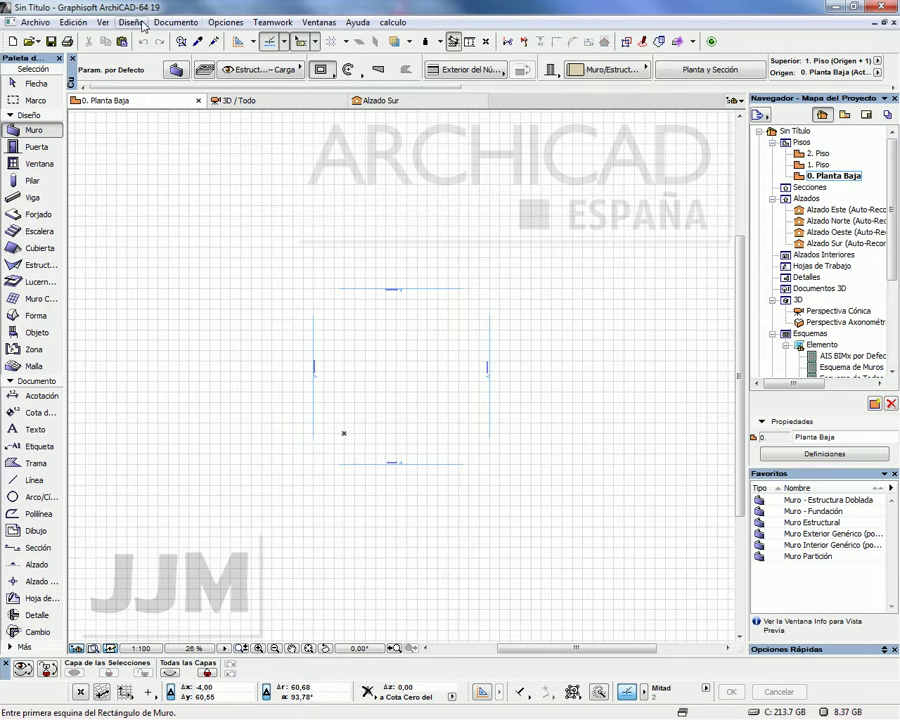
Check the linked libraries in the library manager for the imported "gest ac bc3" database.
click(33, 23)
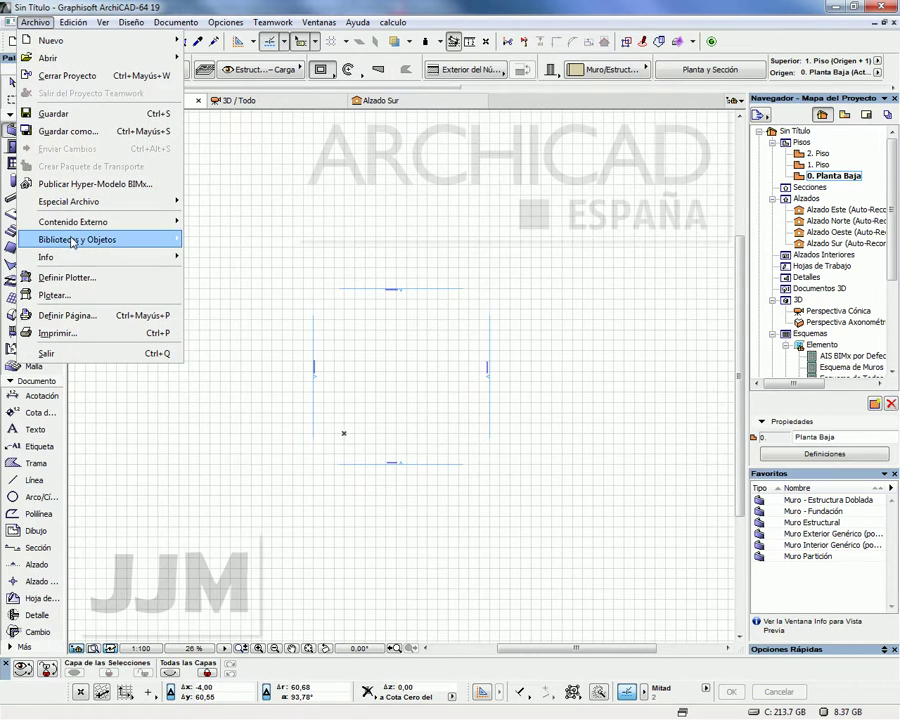
mouse_move(150, 239)
click(260, 240)
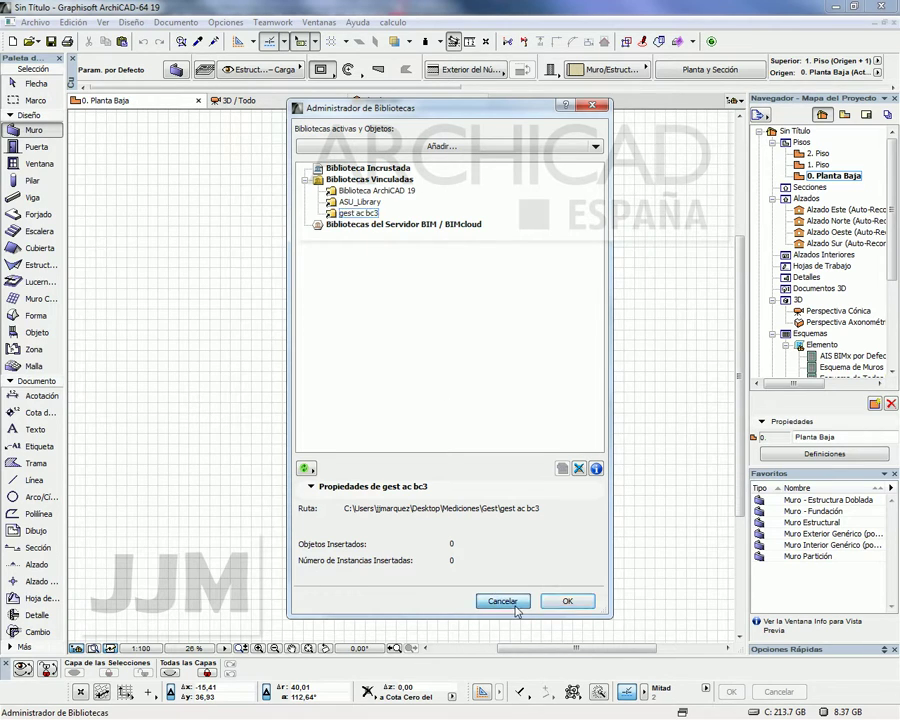
click(502, 601)
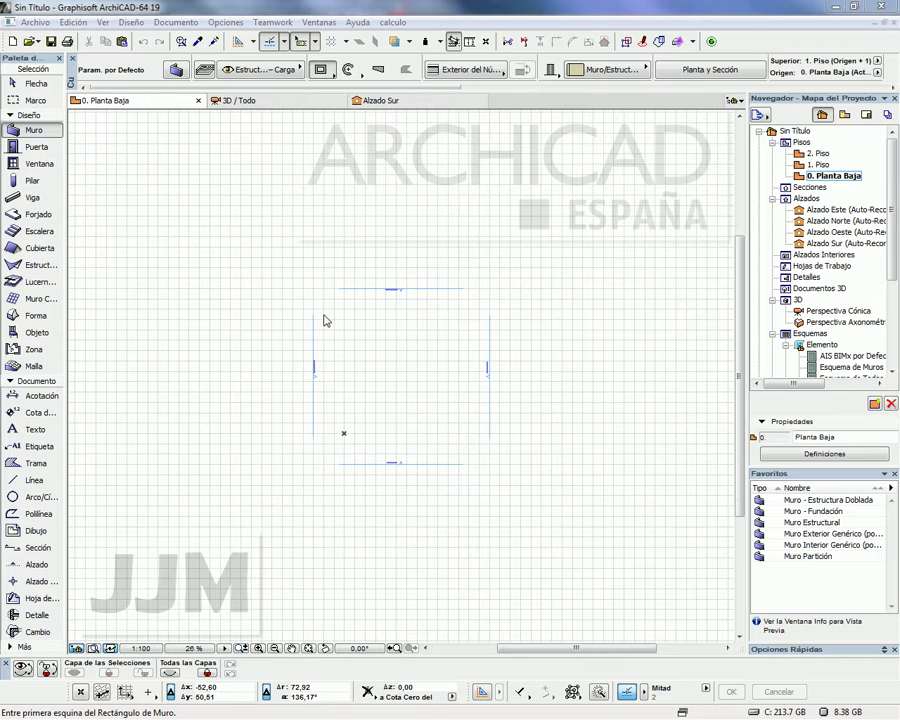
Link the property E07_E07RC040 individually in the default wall settings.
key(ctrl+t)
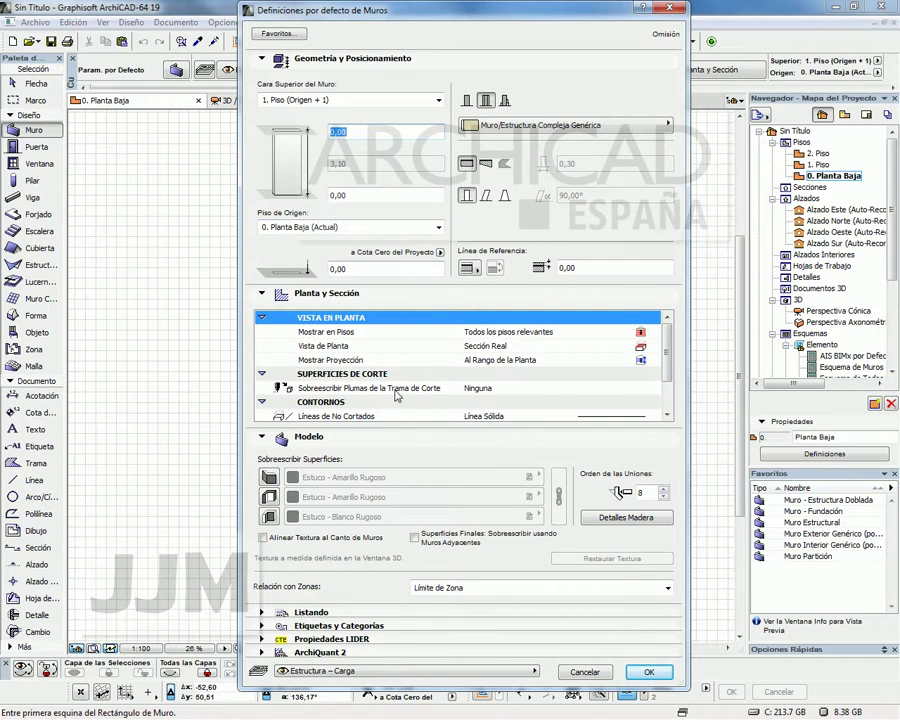
click(260, 611)
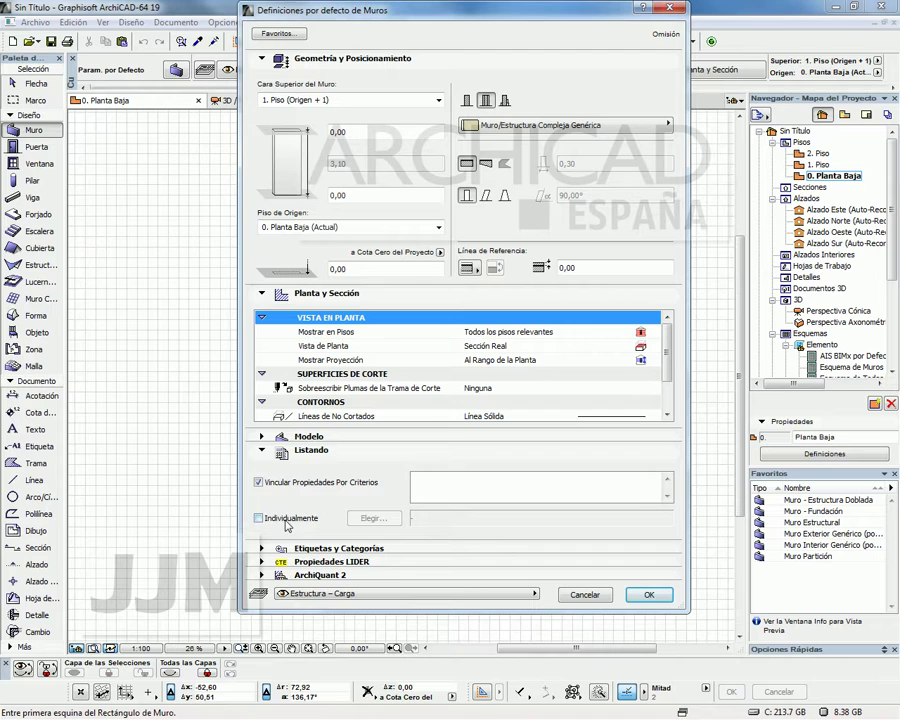
click(285, 520)
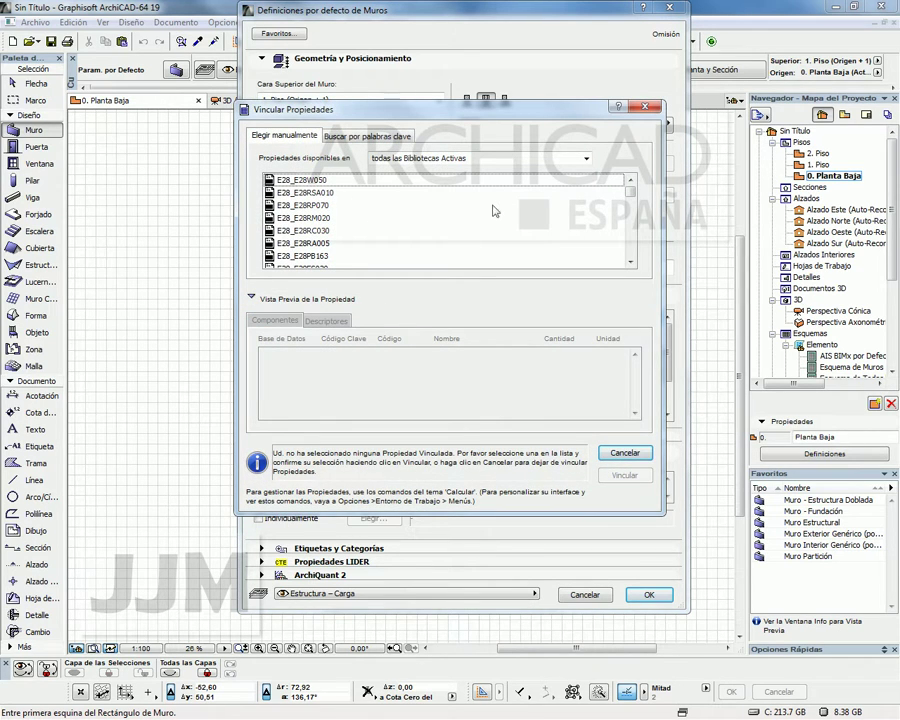
click(631, 262)
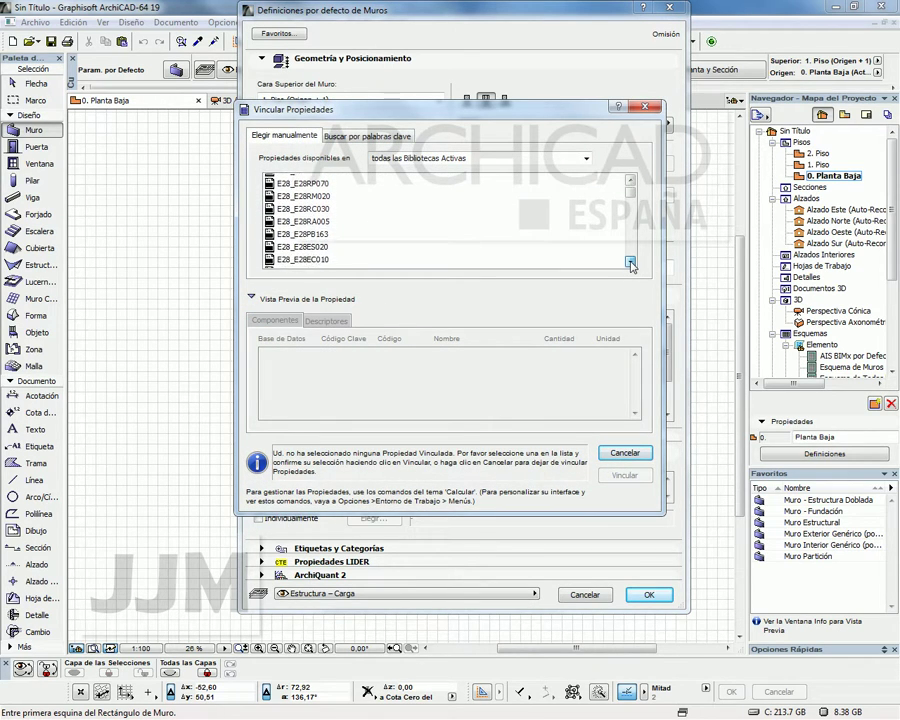
drag(631, 262, 631, 265)
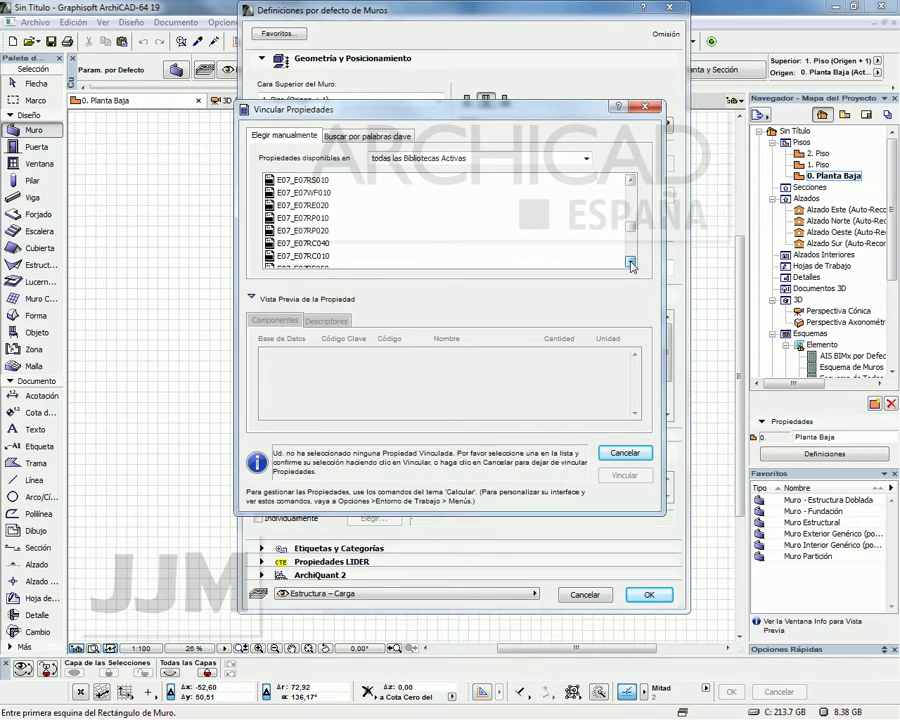
click(320, 205)
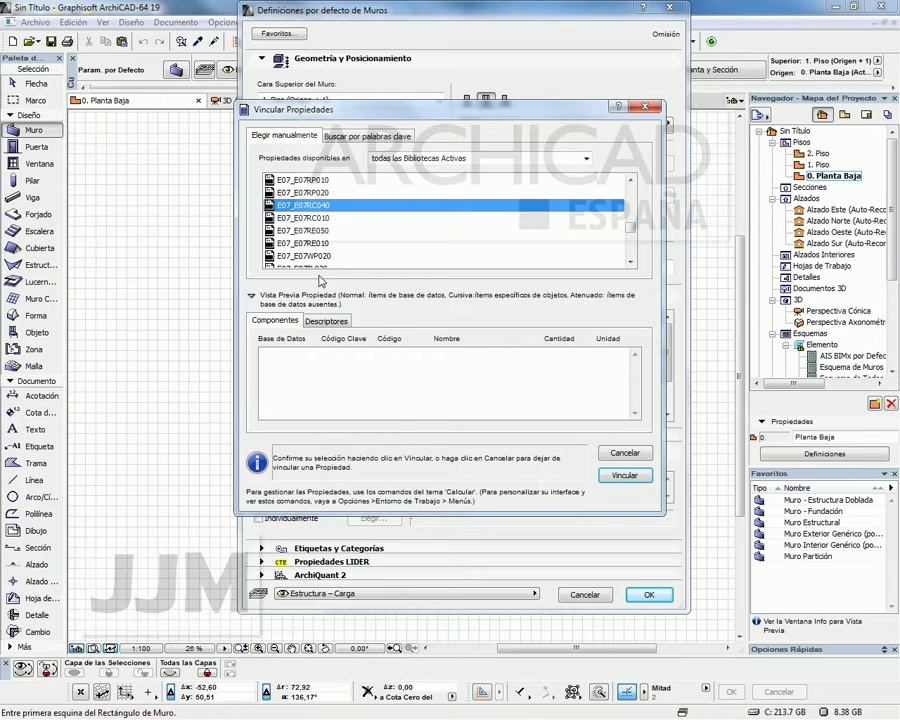
click(621, 477)
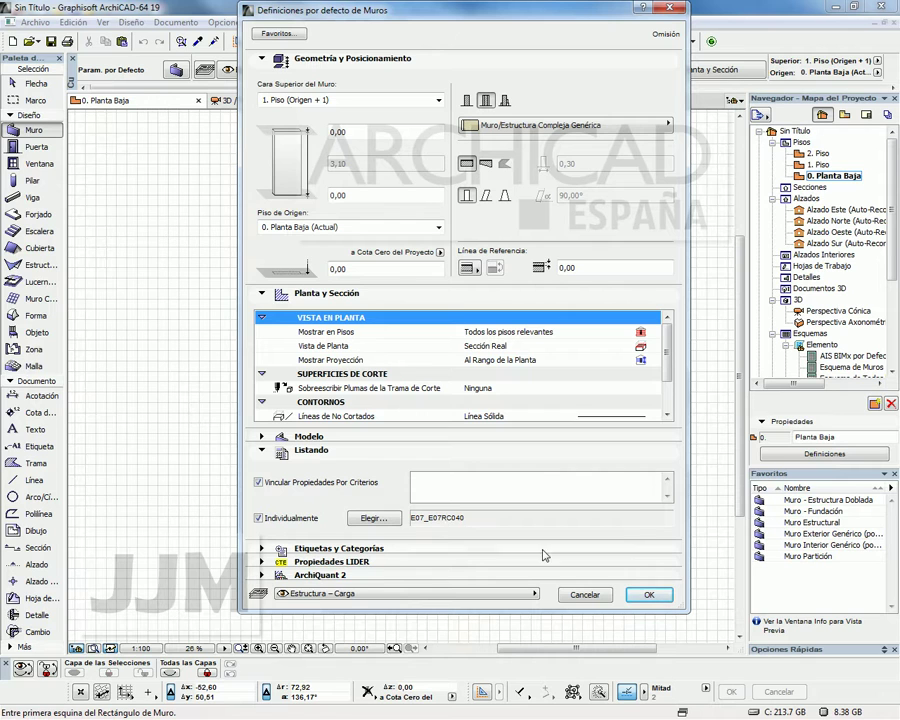
click(643, 596)
Draw a closed, roughly square rectangle of walls between the elevation markers on the ground floor plan.
click(365, 432)
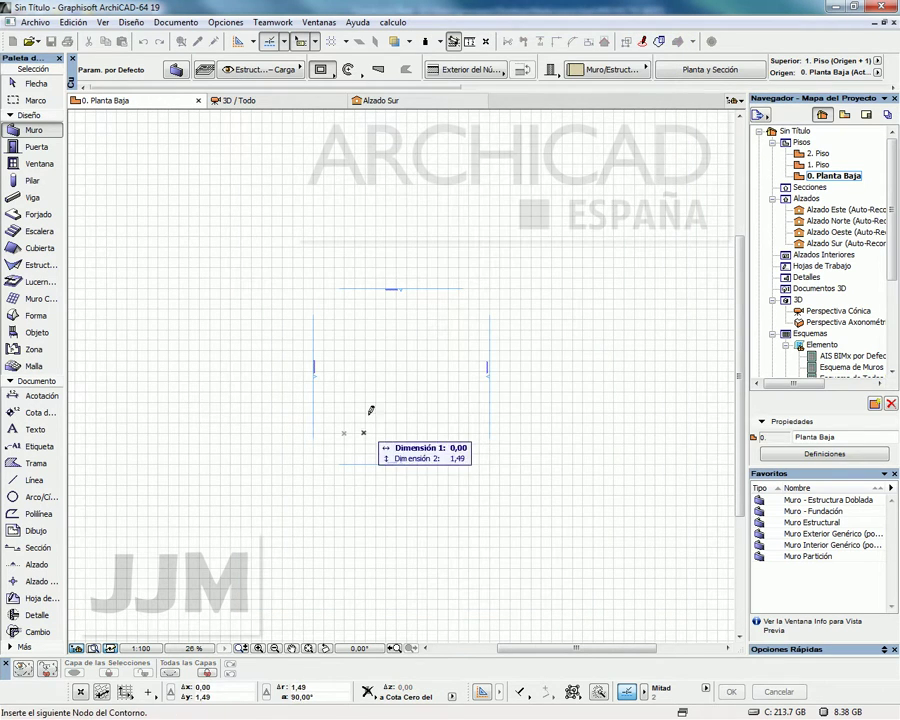
click(464, 332)
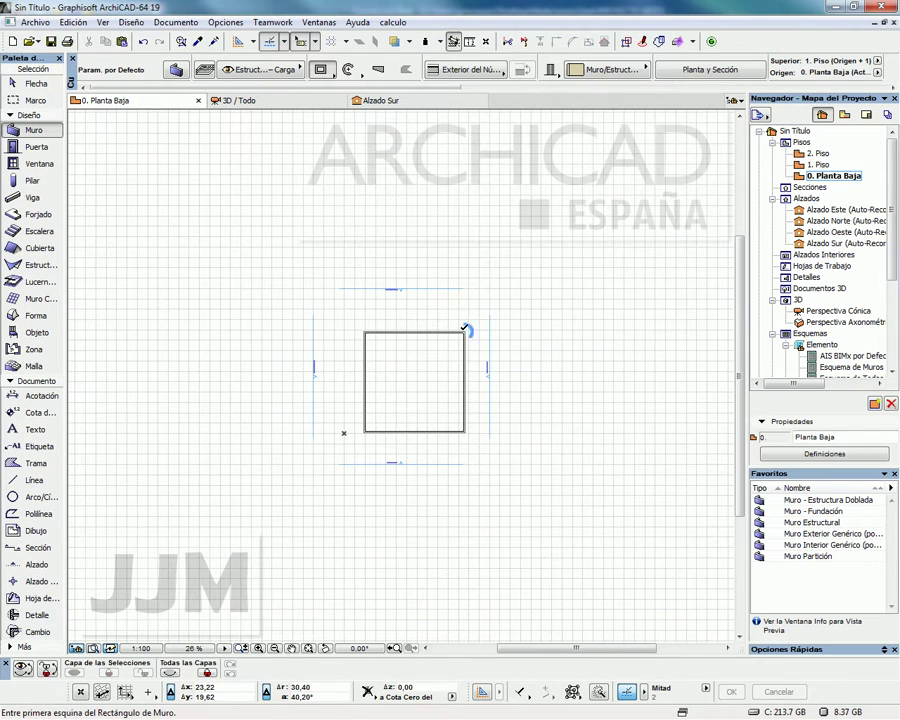
Remove the individual property link from the four walls of the rectangle.
shift+drag(354, 444, 464, 297)
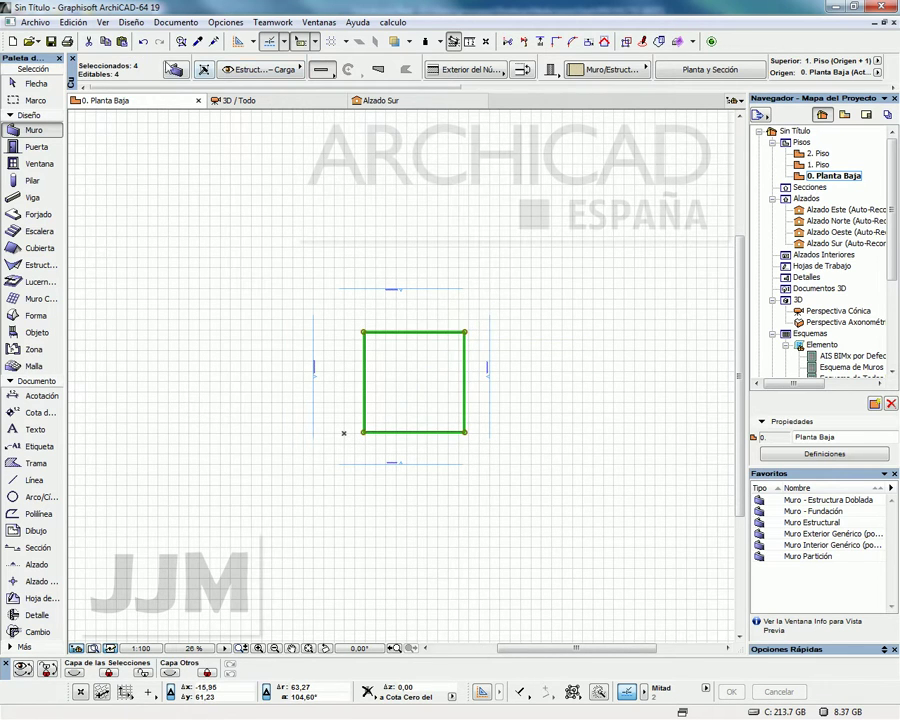
key(ctrl+t)
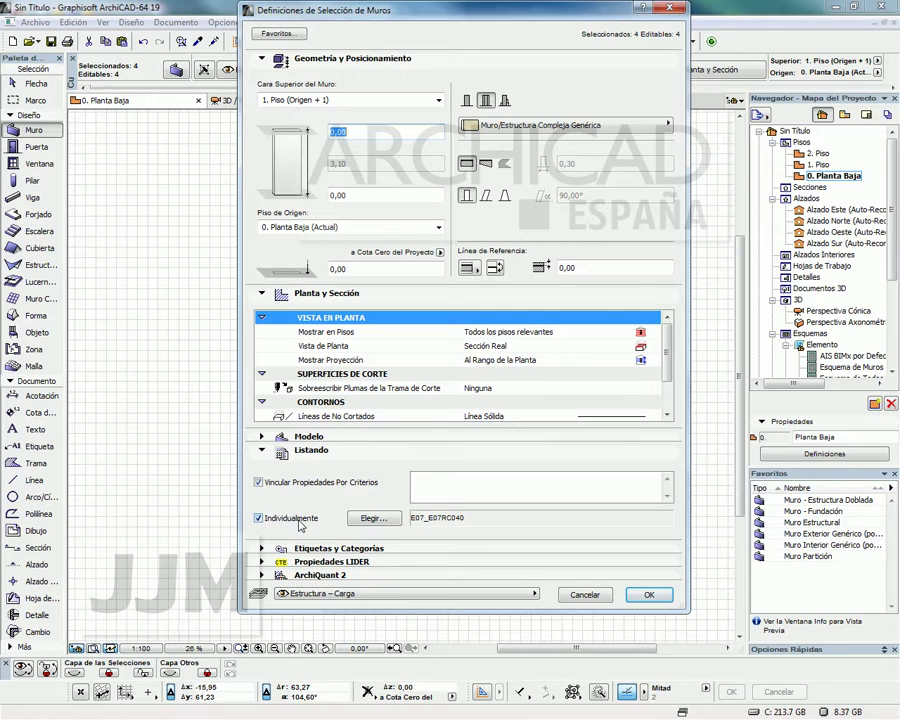
click(258, 519)
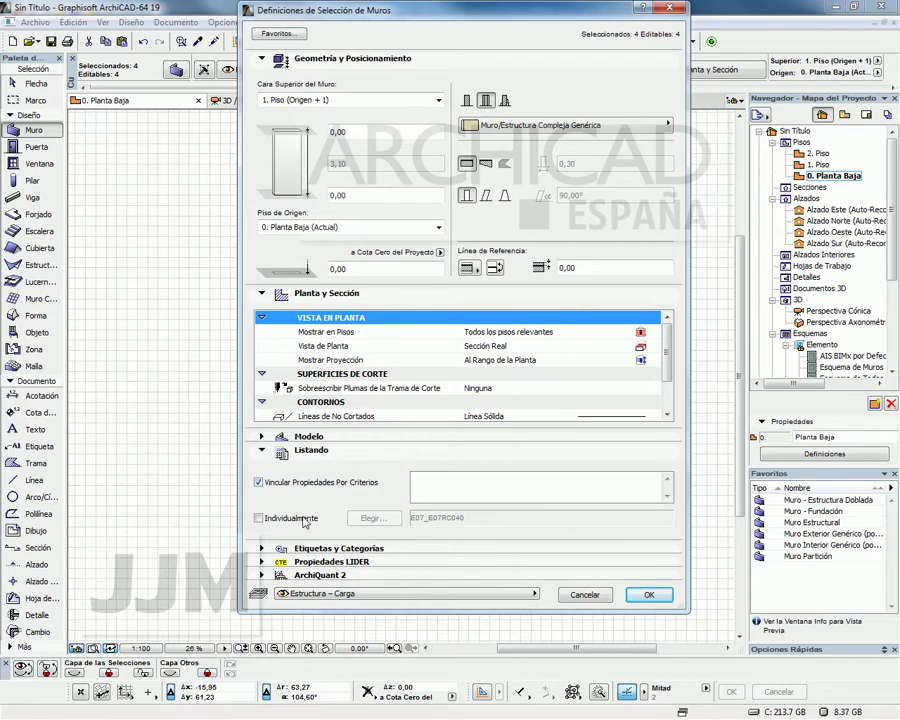
click(649, 594)
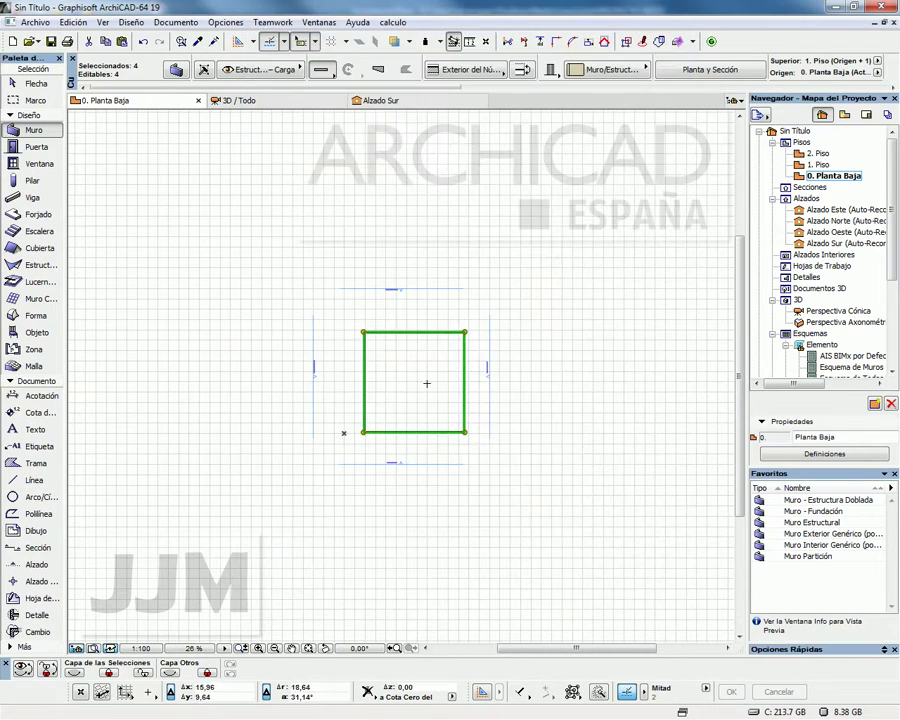
key(Escape)
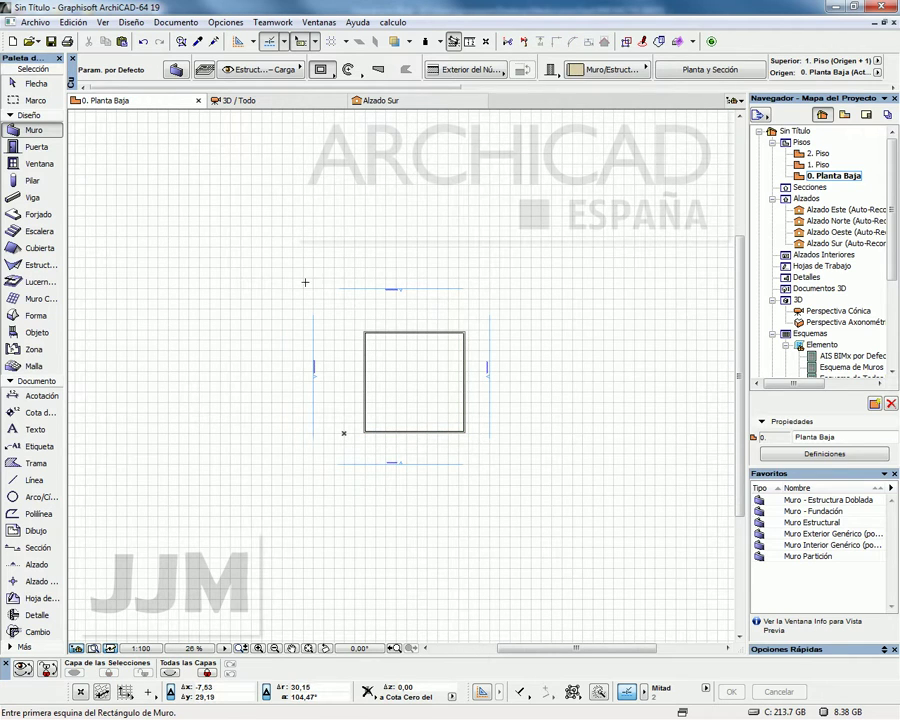
Create a new property link by criteria in the "gest ac bc3" database.
click(393, 22)
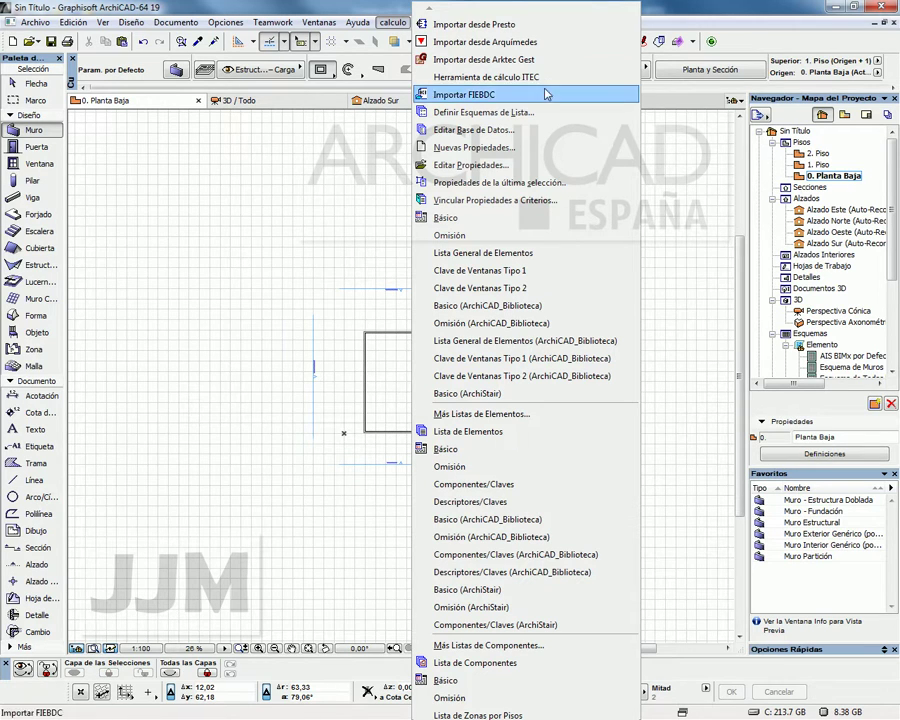
click(461, 201)
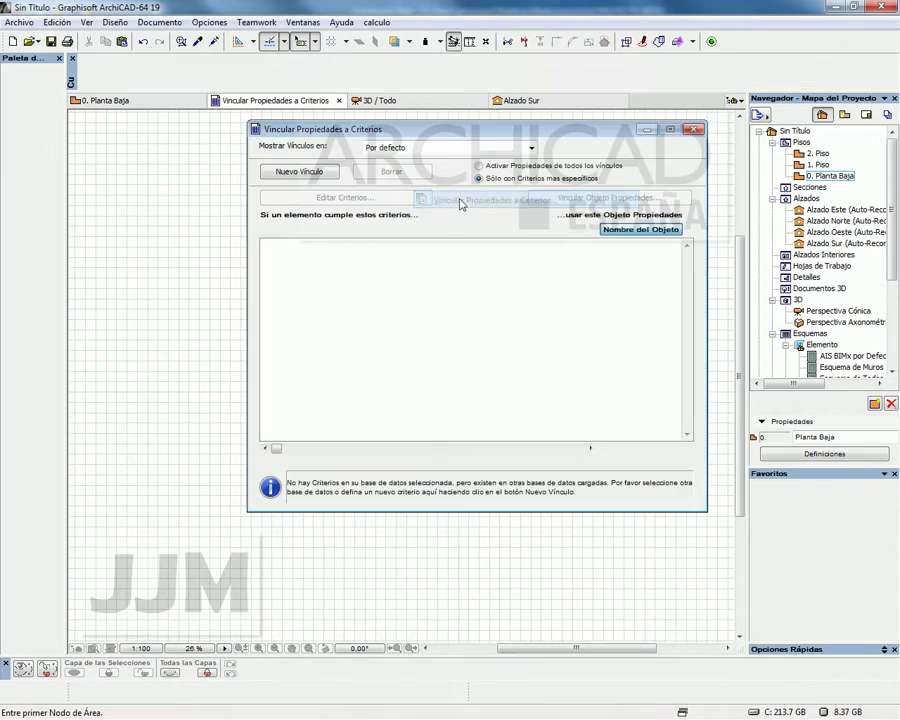
click(390, 148)
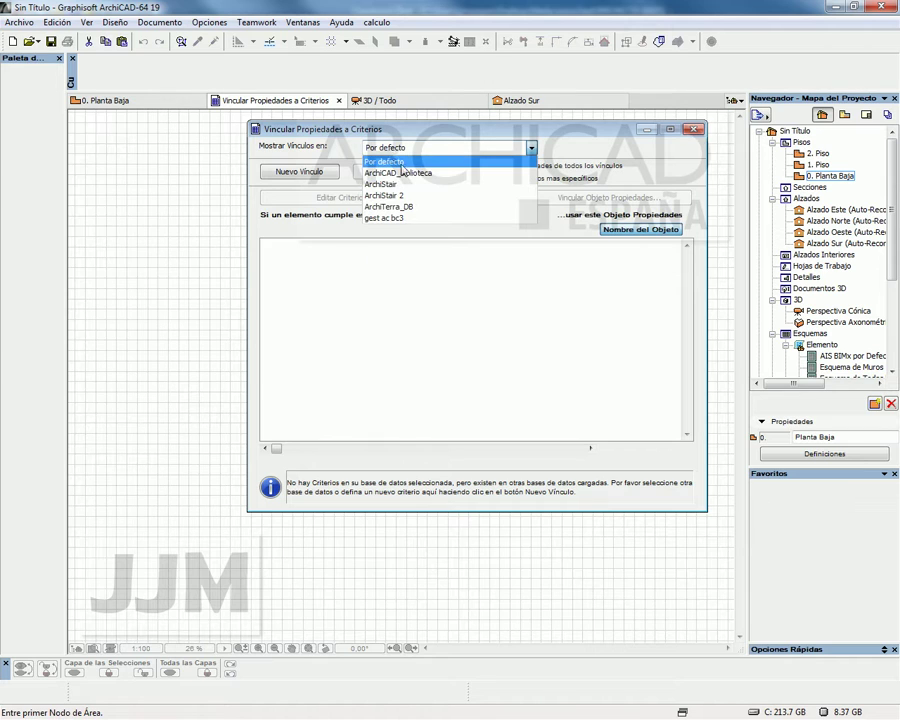
click(386, 219)
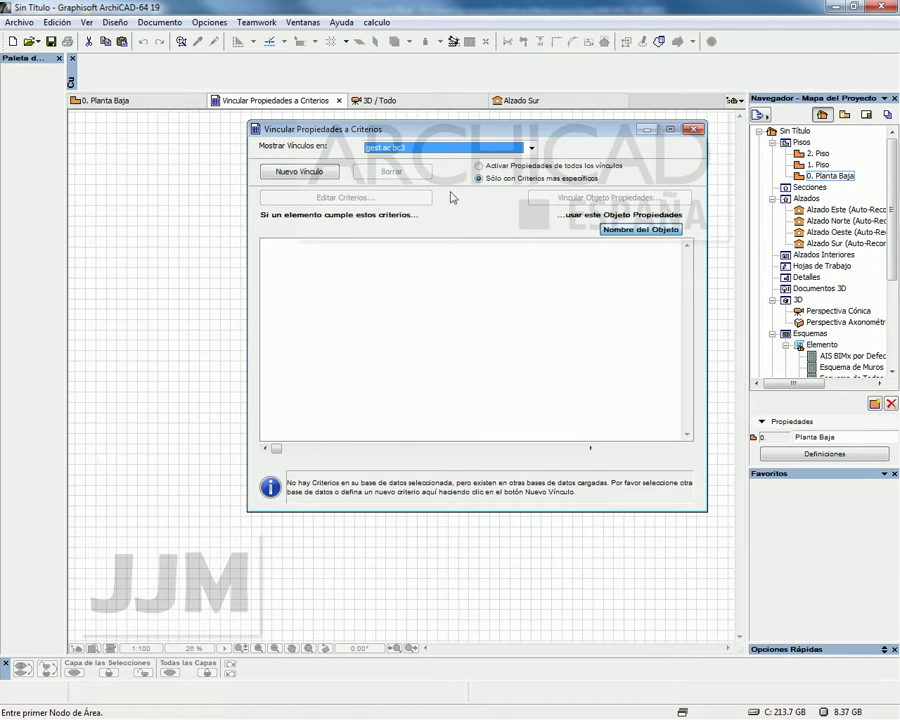
click(305, 173)
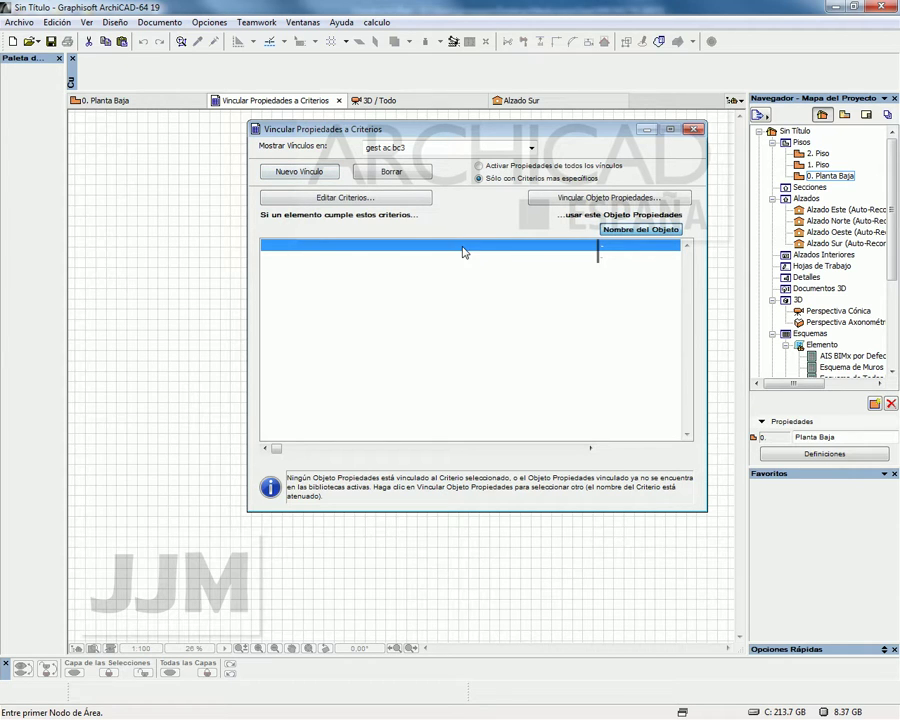
Edit the new link's criteria to find Muro elements and add an Ancho condition.
click(345, 197)
drag(427, 153, 279, 429)
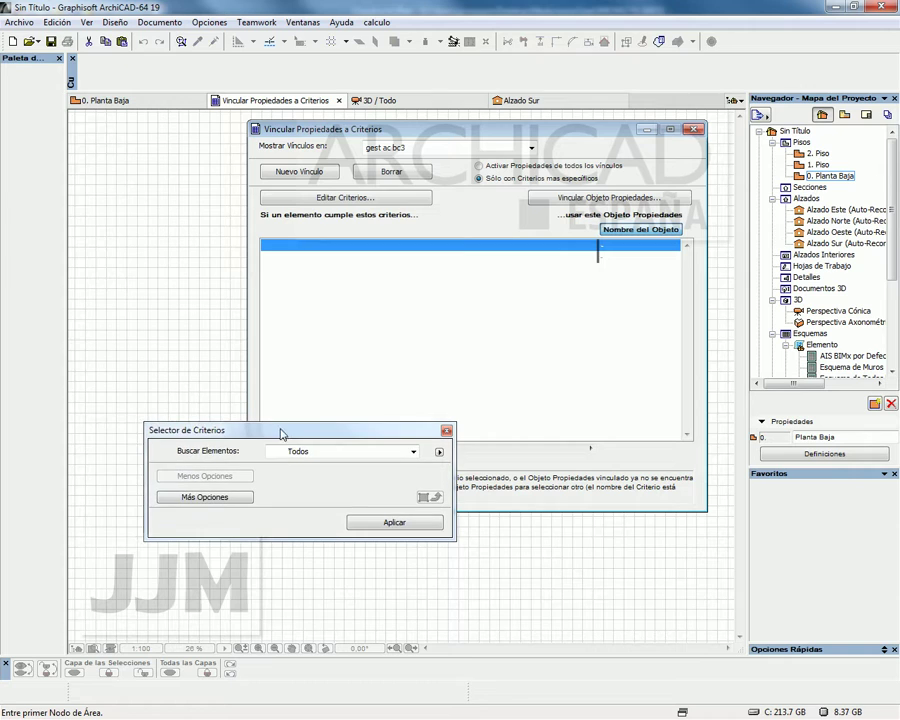
click(305, 452)
click(310, 483)
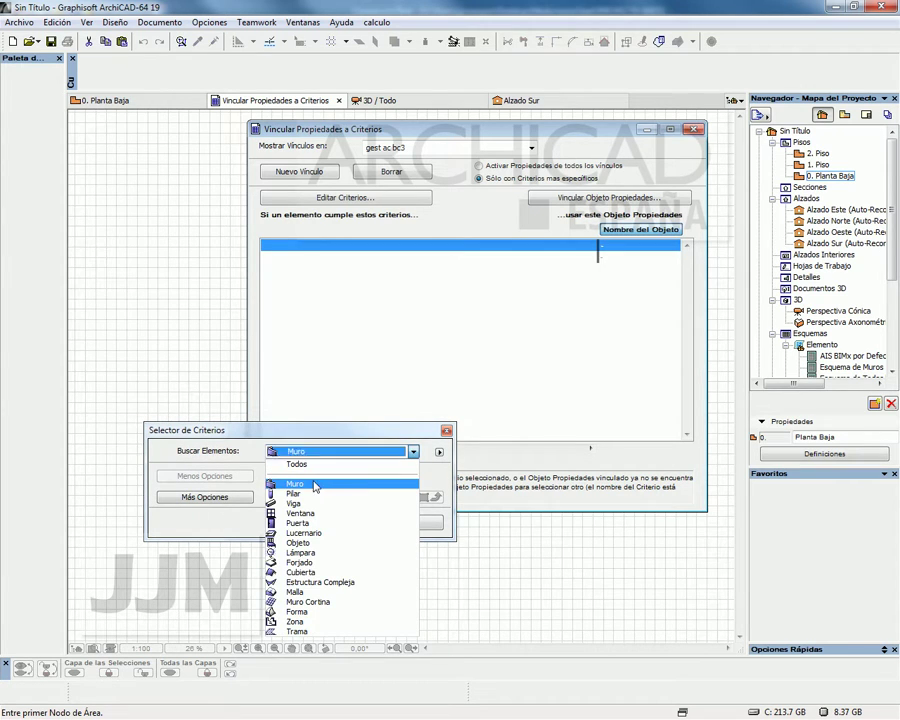
click(222, 497)
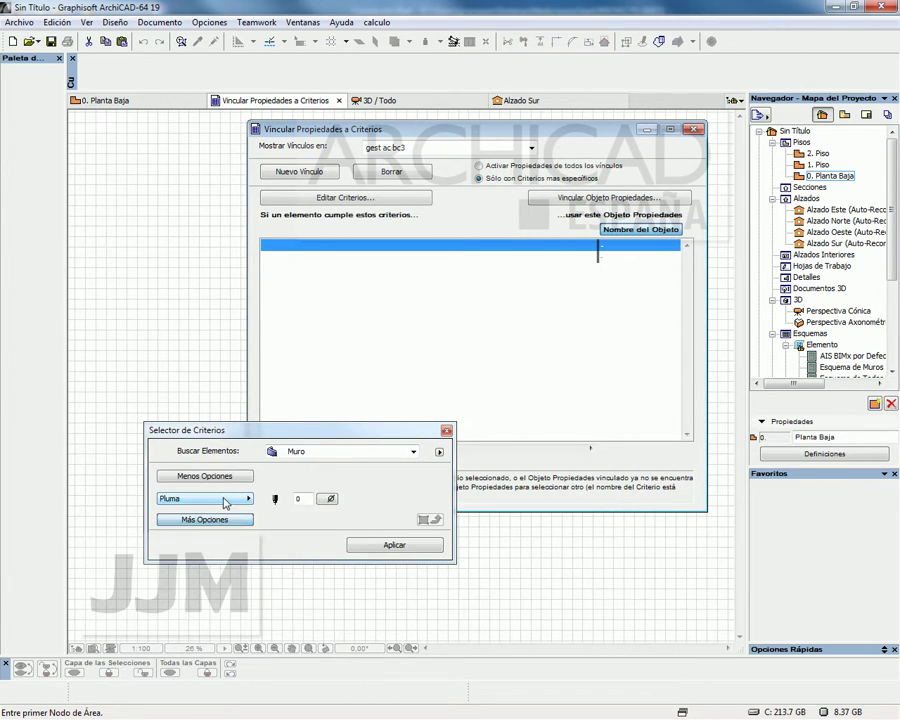
click(215, 497)
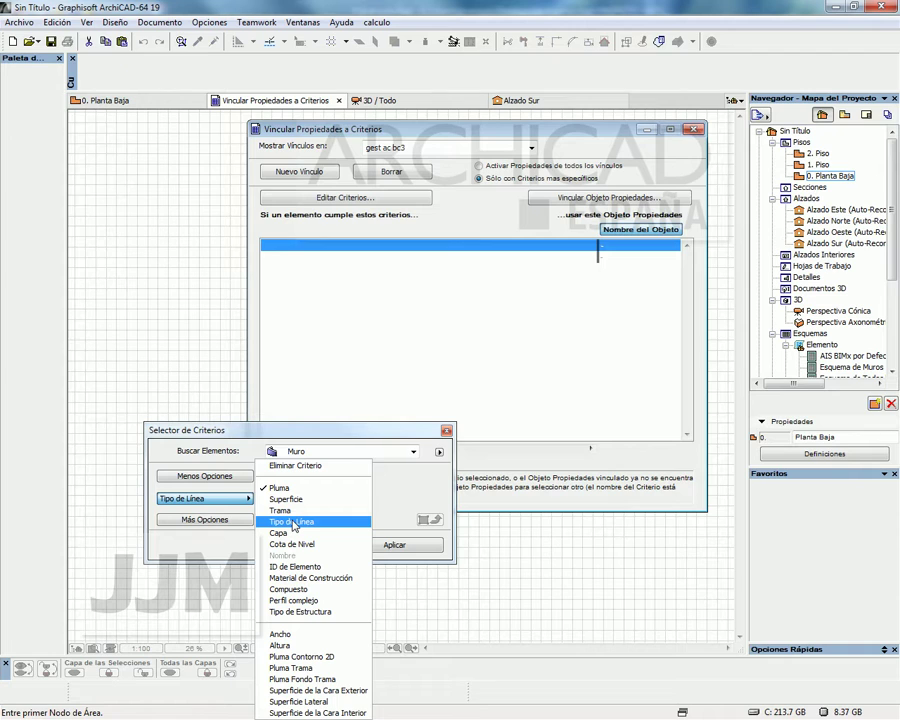
click(300, 634)
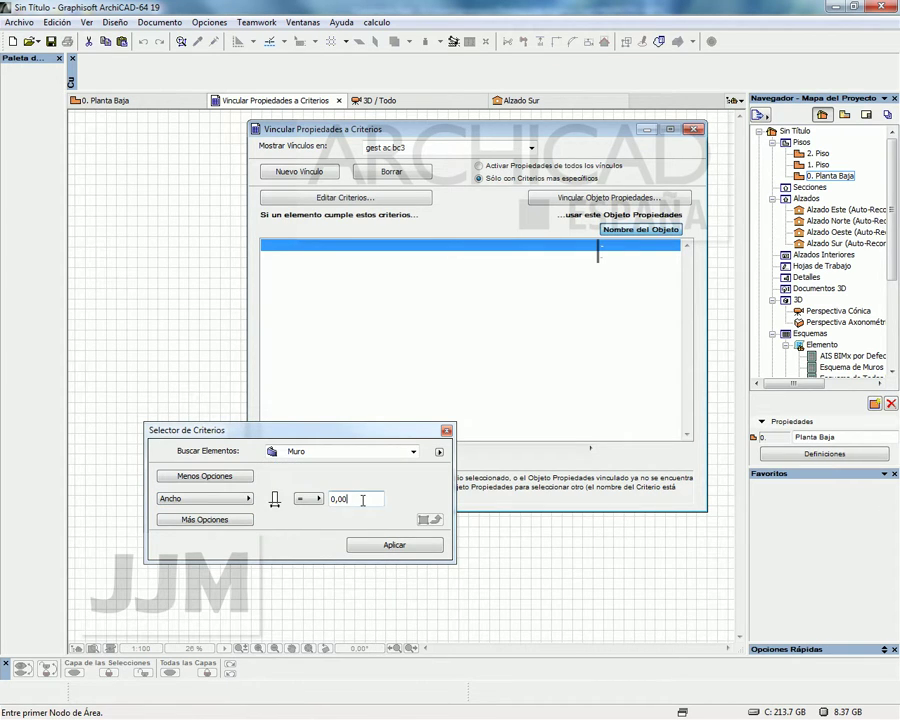
Set the wall criterion's Ancho condition to ≥ 0,15 and apply it.
double_click(361, 499)
click(301, 498)
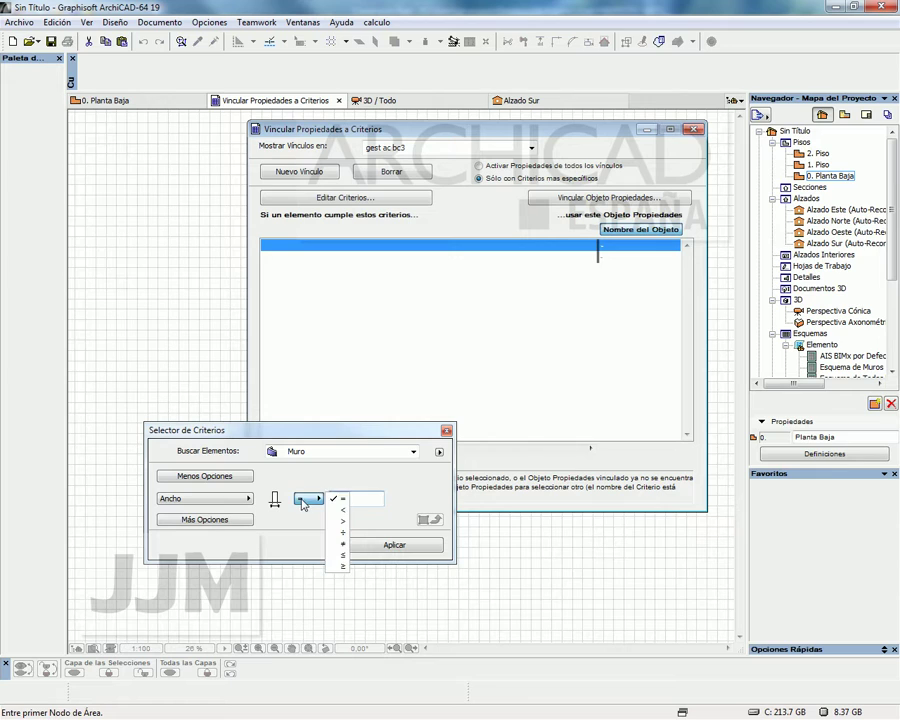
click(340, 567)
click(340, 567)
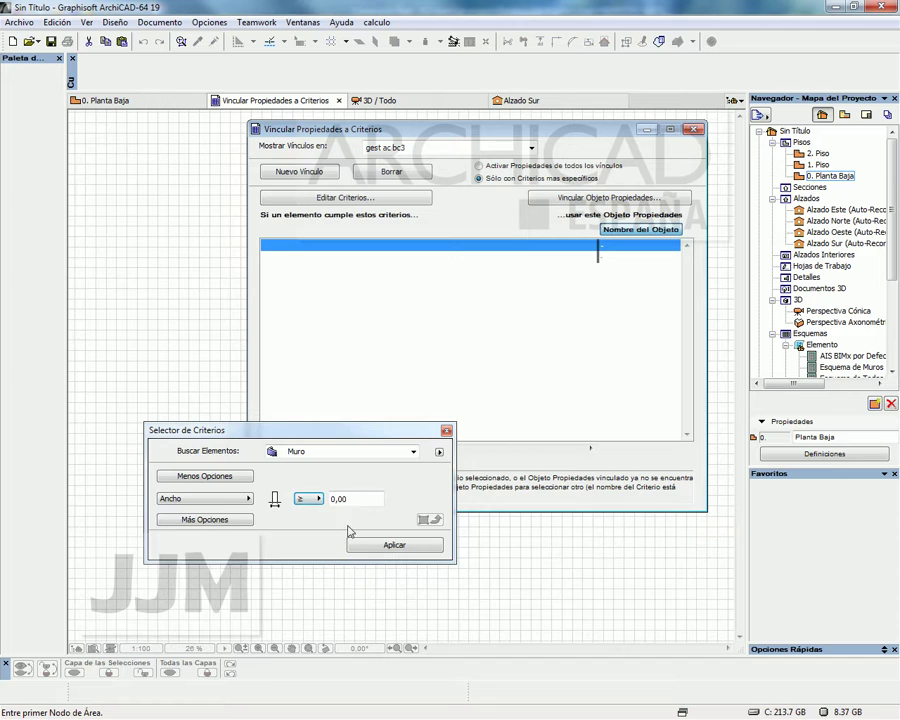
double_click(357, 499)
text(,15)
click(398, 545)
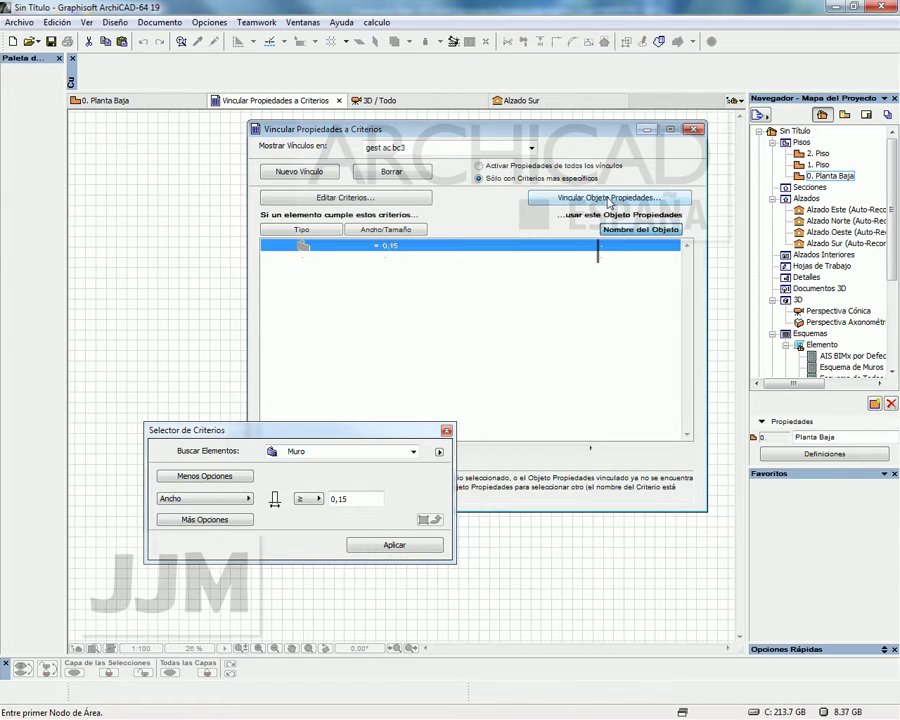
Activate the properties of all links and look up brickwork item 0504 in the Constructo.Gest project.
click(507, 167)
click(600, 198)
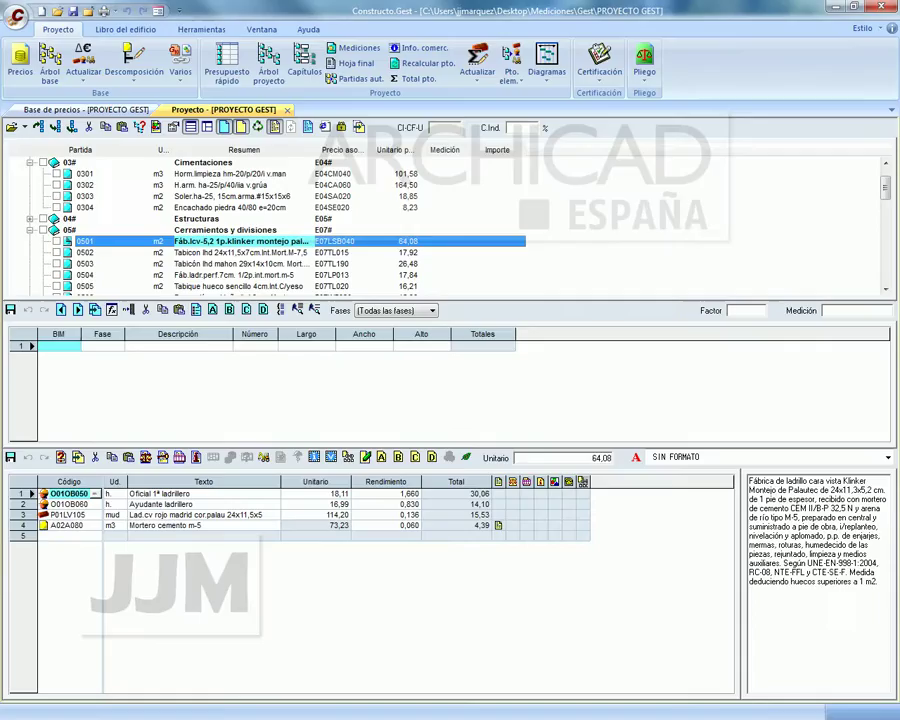
click(183, 275)
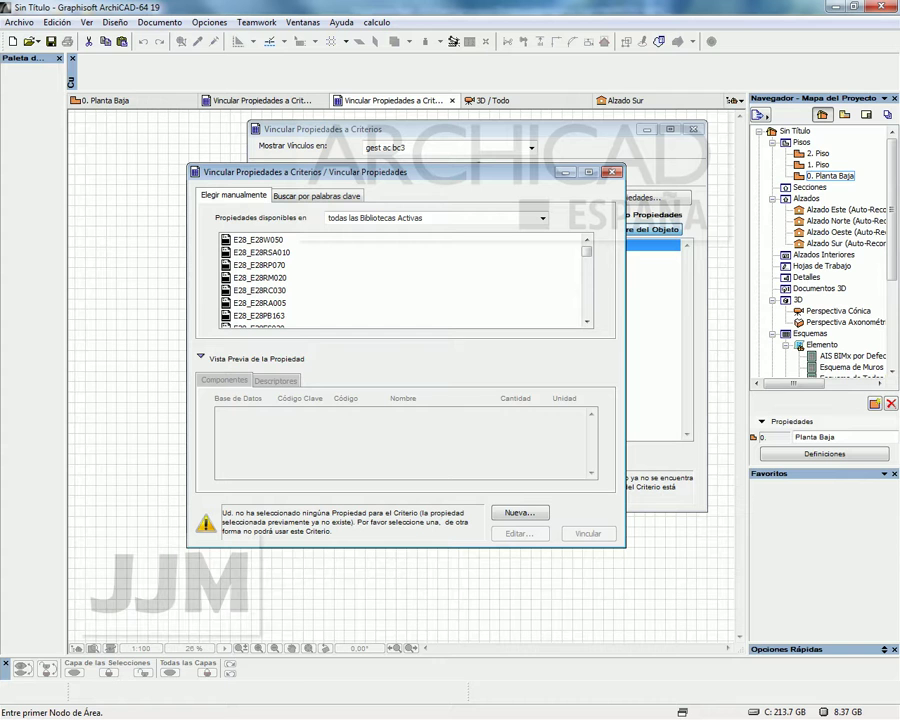
Back in ArchiCAD, link the property object E07_E07LP013 to the 0,15 wall width criterion.
click(257, 291)
scroll(260, 295, down, 10)
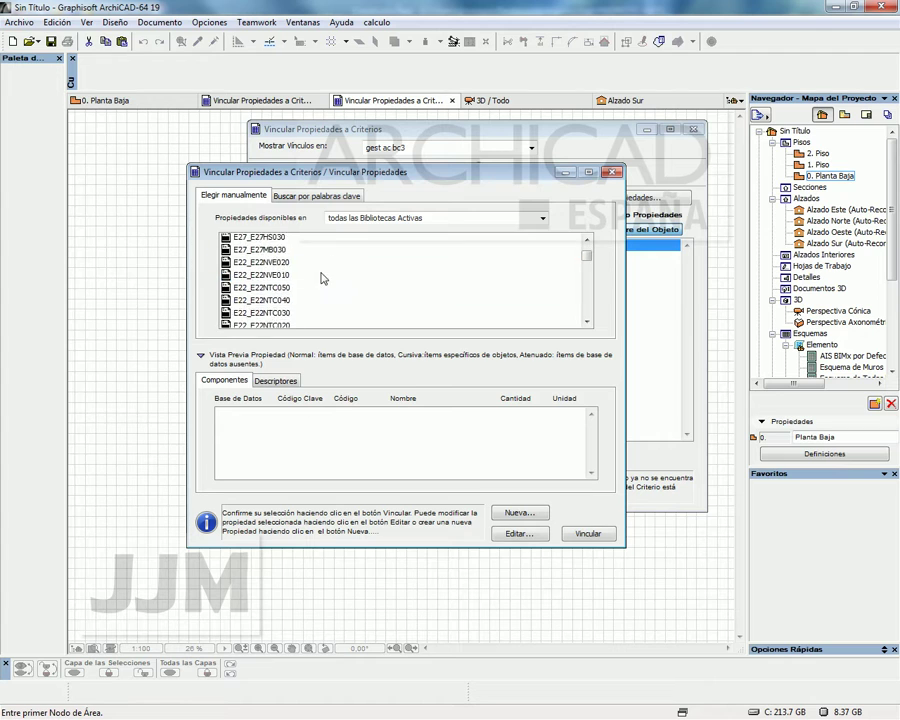
scroll(272, 293, down, 8)
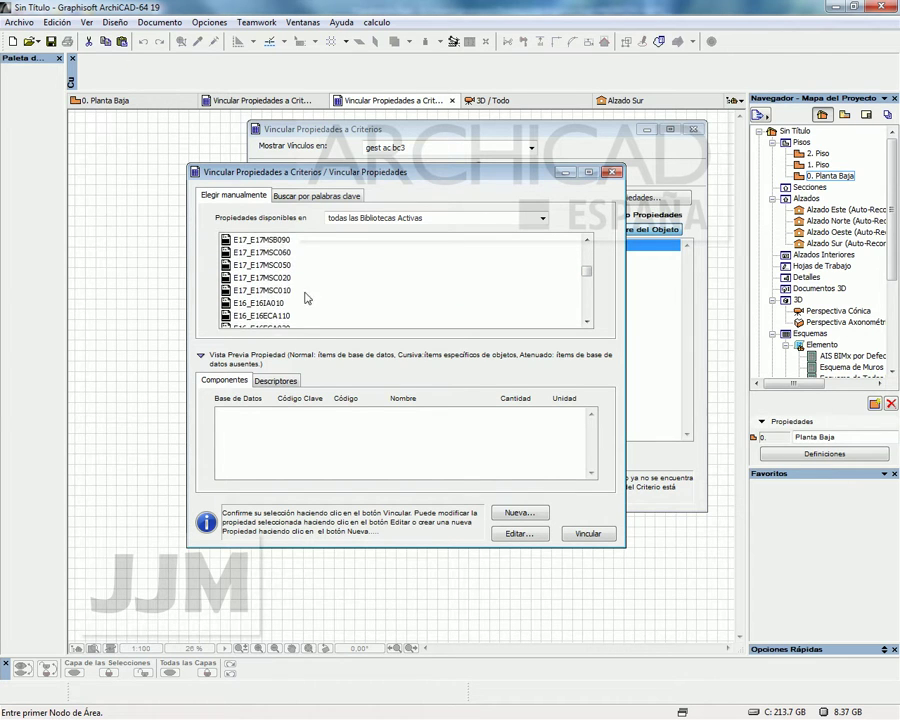
scroll(272, 293, down, 10)
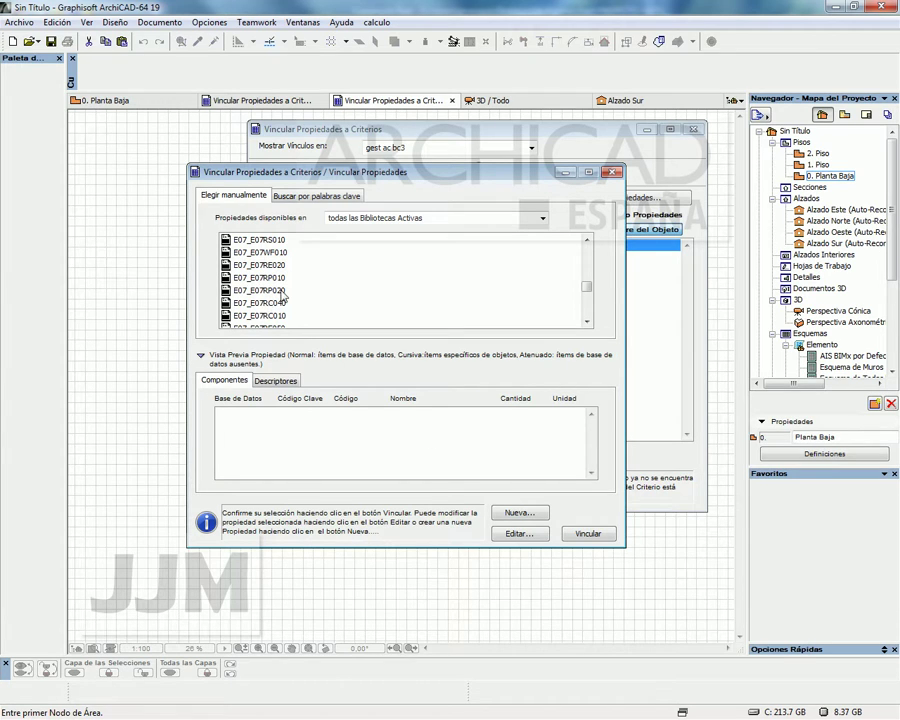
click(265, 304)
scroll(295, 303, down, 1)
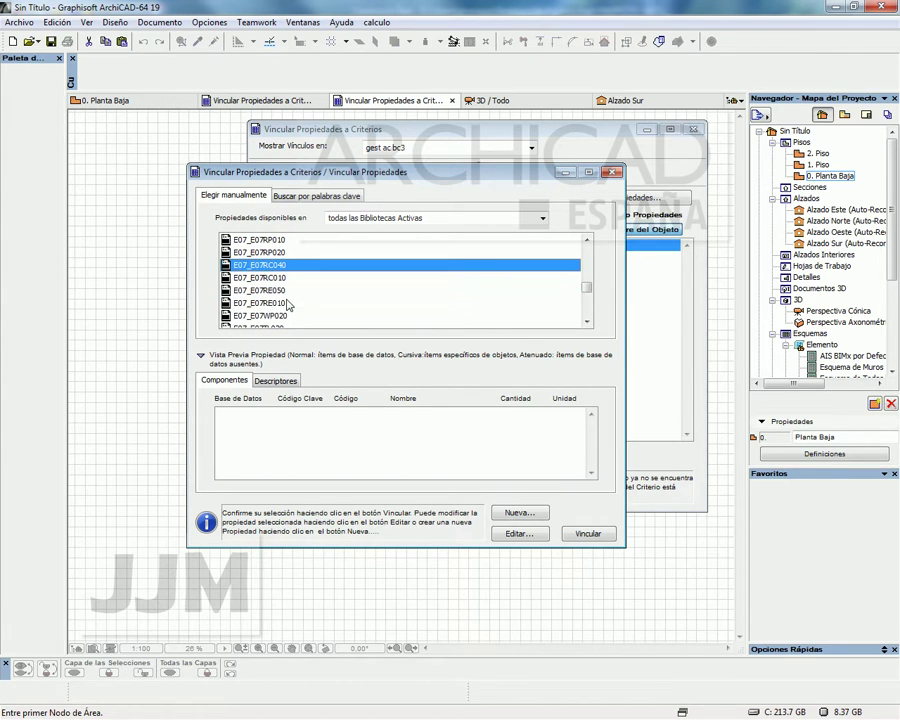
scroll(278, 302, down, 1)
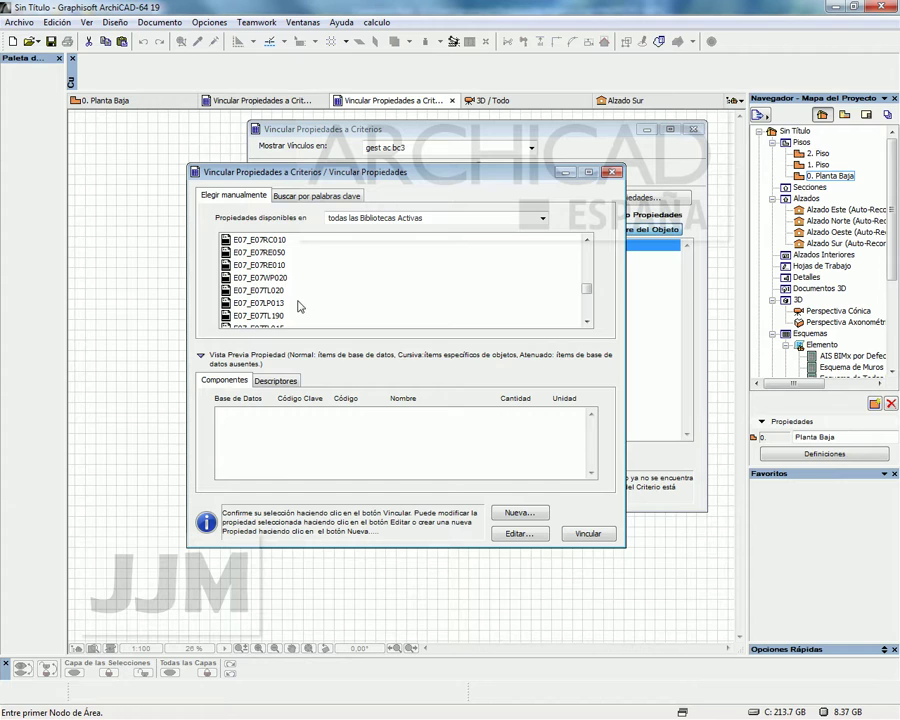
click(288, 302)
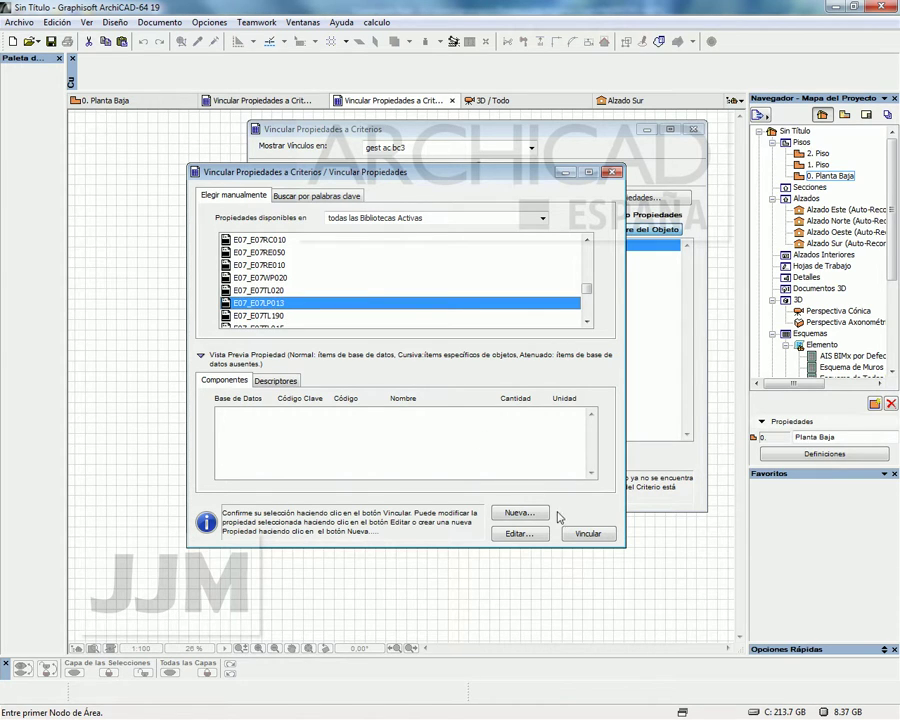
click(587, 532)
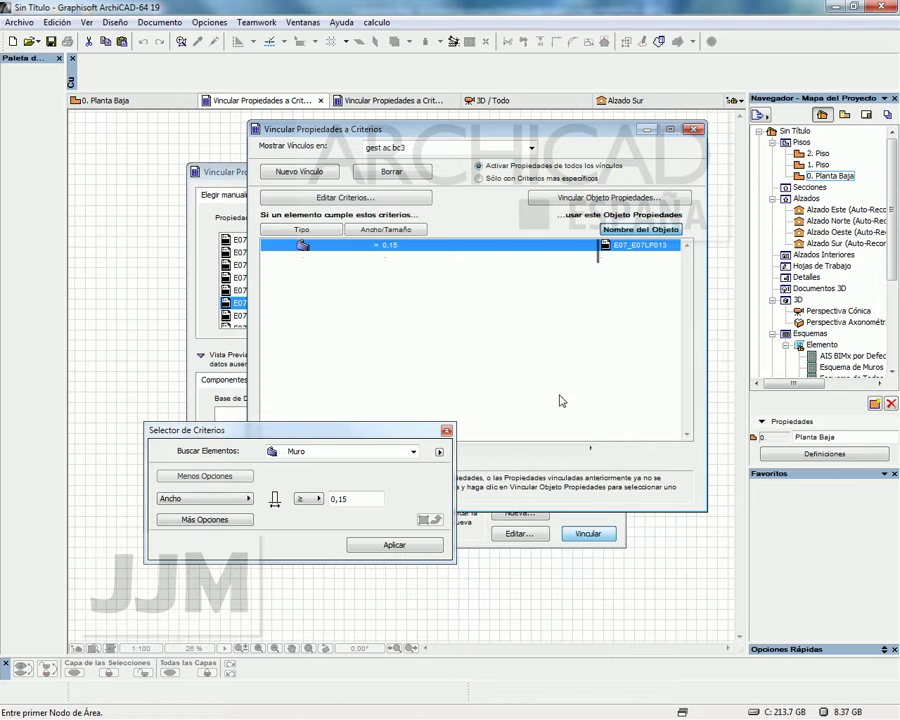
Define a second criterion for Muro elements with an Ancho condition in the empty link row.
click(309, 262)
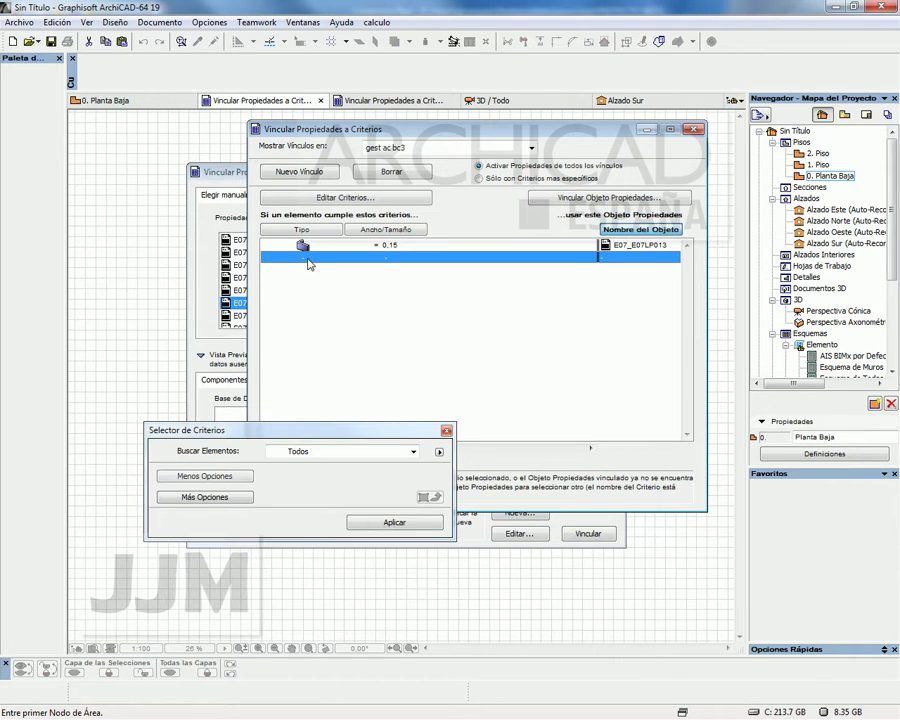
click(303, 453)
click(329, 485)
click(205, 496)
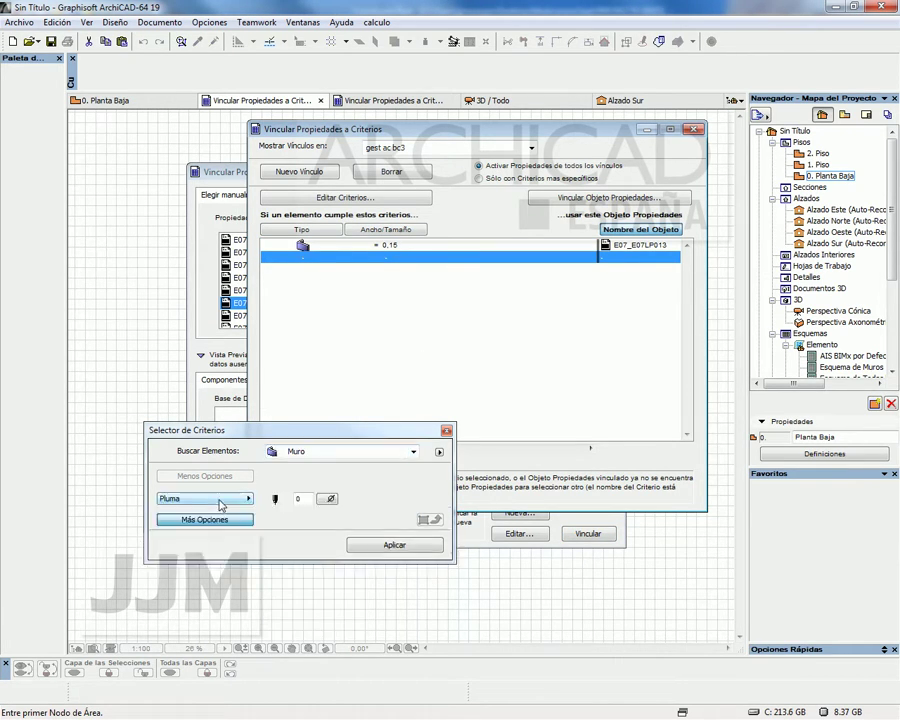
click(190, 498)
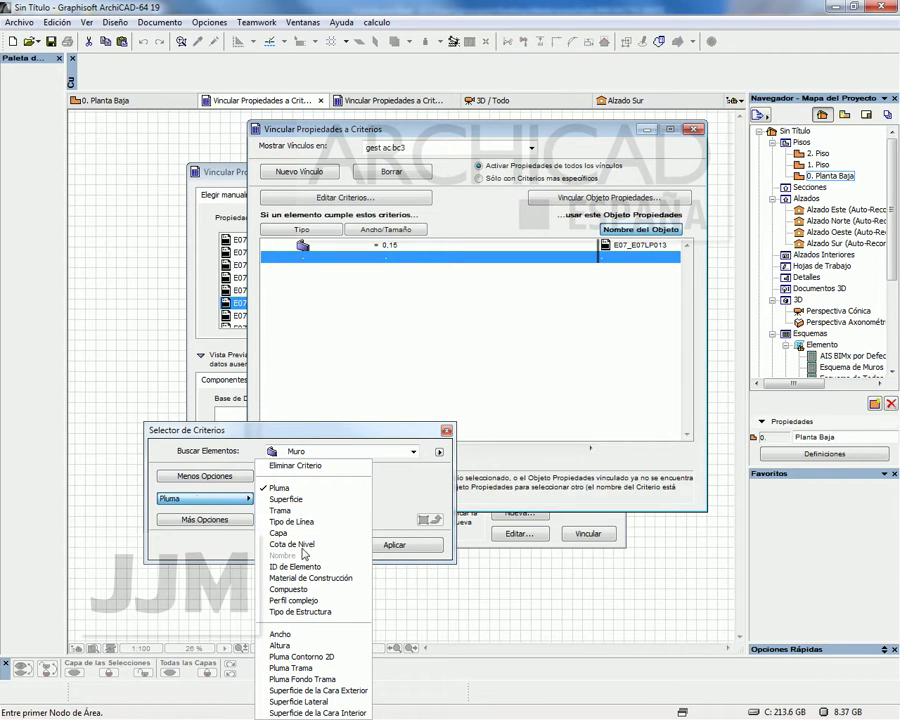
click(300, 637)
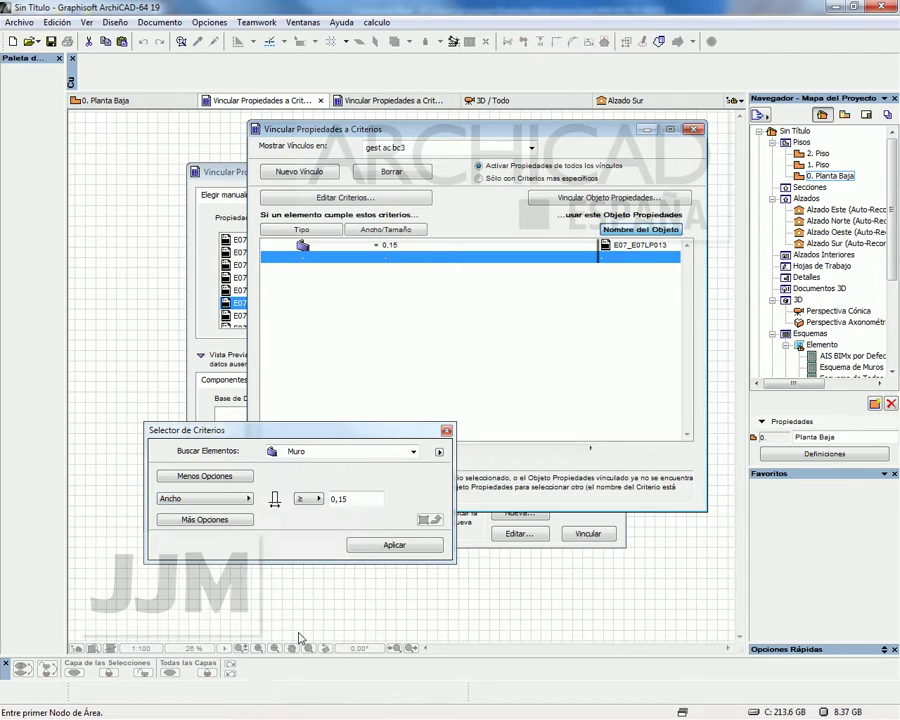
Set the second wall criterion's Ancho condition to ≤ 0,14.
double_click(358, 500)
text(,1)
click(309, 499)
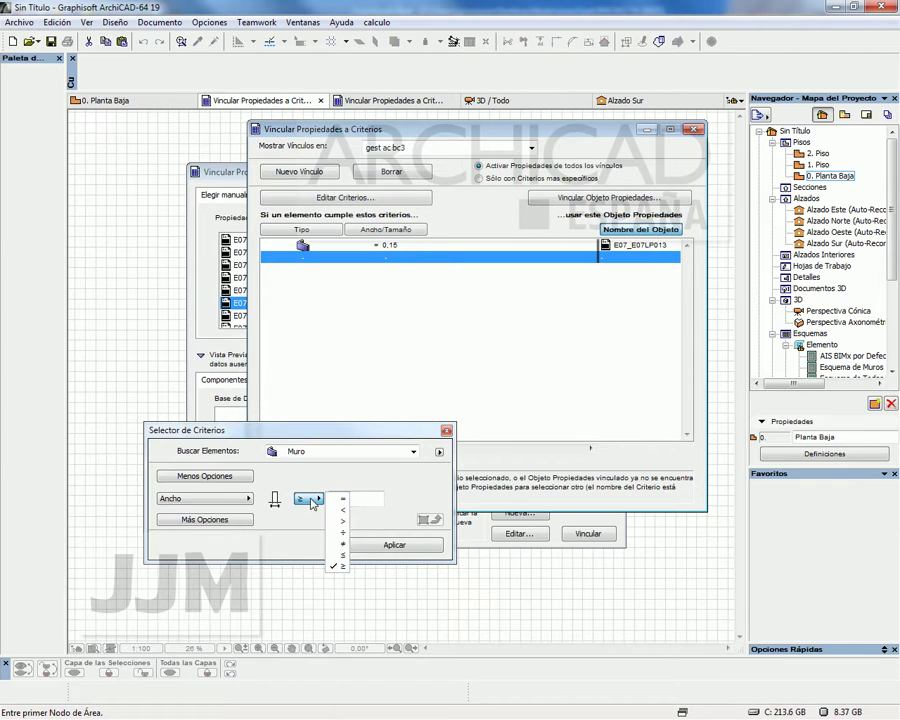
click(343, 555)
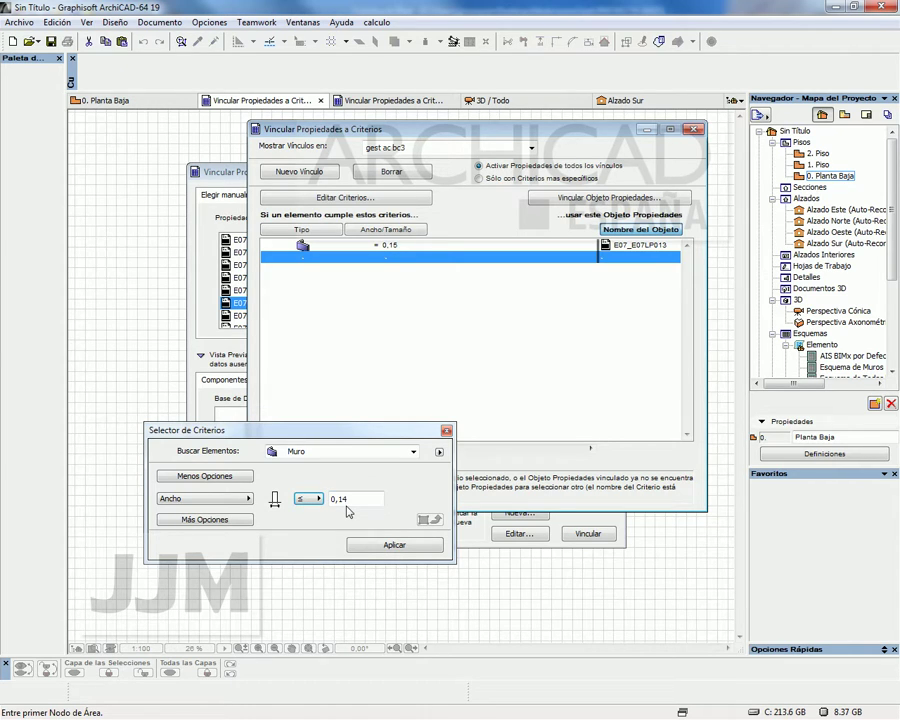
Set the second wall criterion's Ancho condition to = 0,10 and apply it.
click(353, 501)
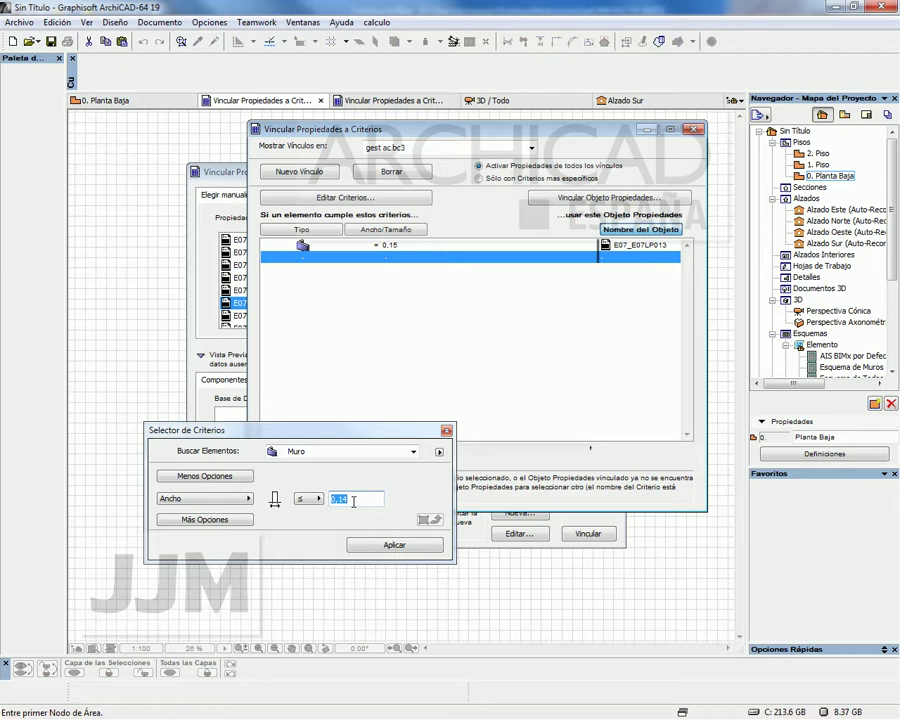
text(,1)
click(311, 499)
click(344, 497)
click(406, 544)
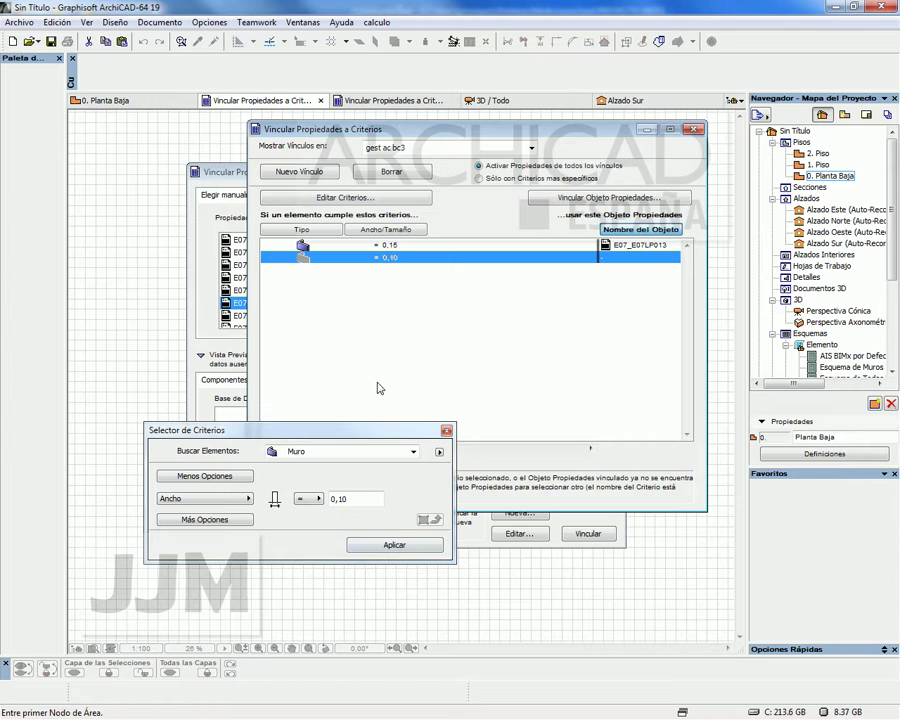
Start linking a property object to the 0,10 wall criterion and look up the price code of partition item 0505 in Constructo.Gest.
click(582, 199)
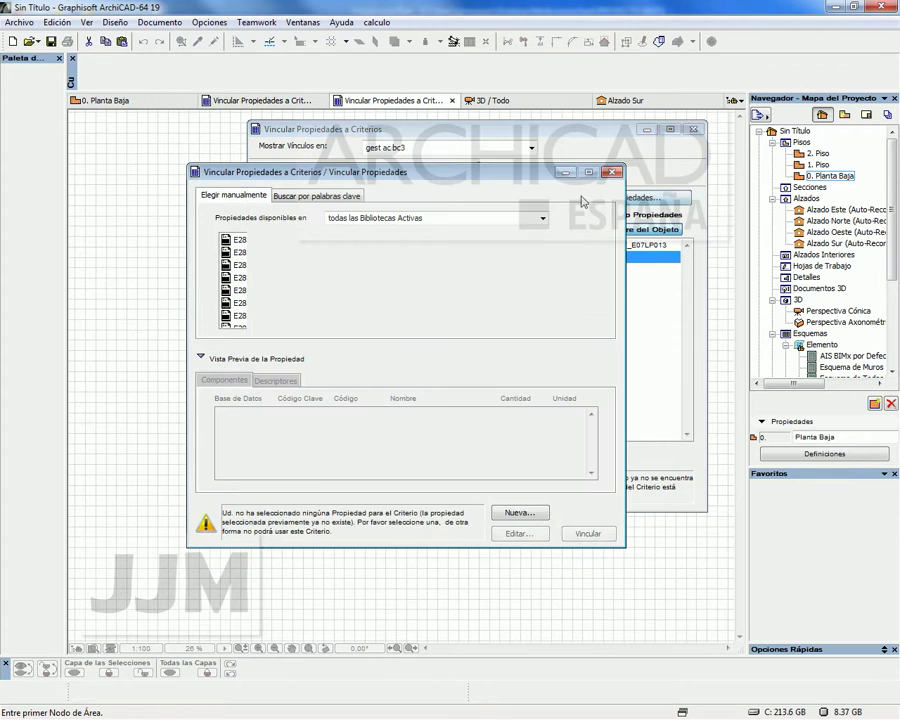
click(258, 297)
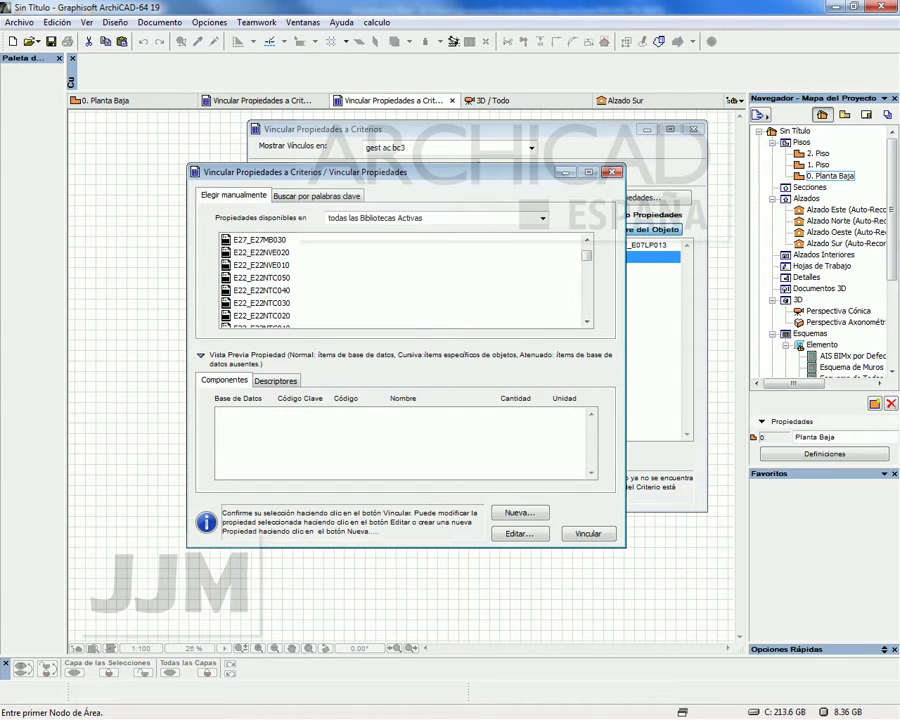
key(alt+Tab)
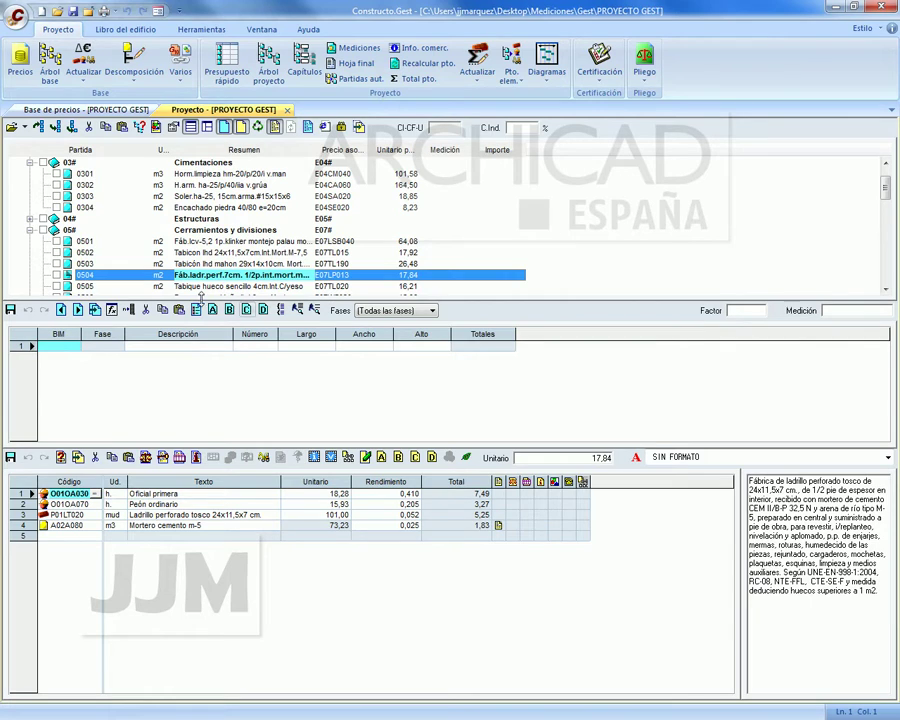
scroll(887, 293, down, 3)
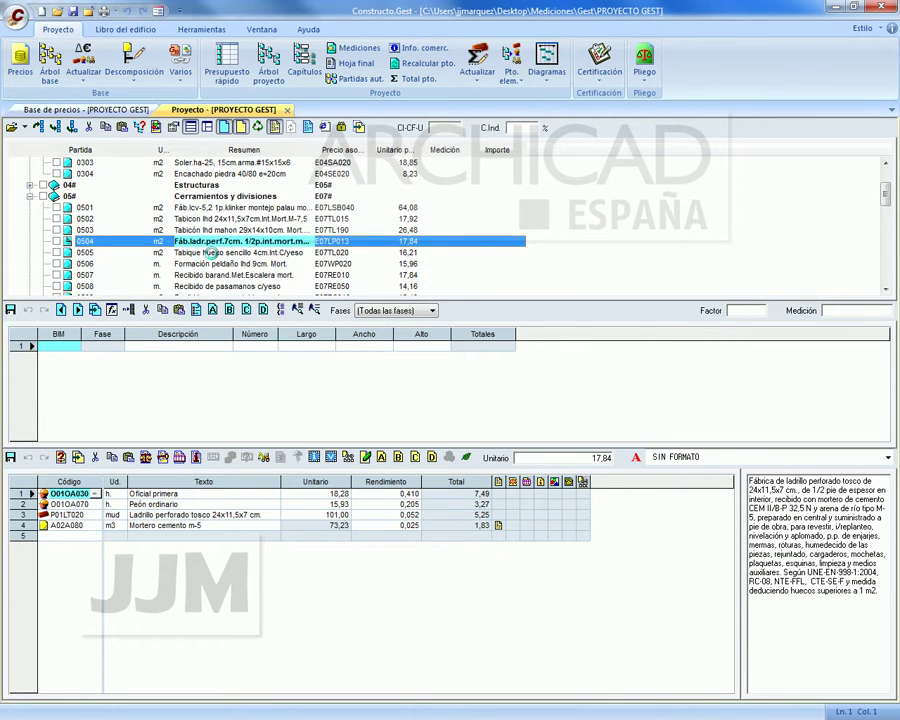
click(210, 253)
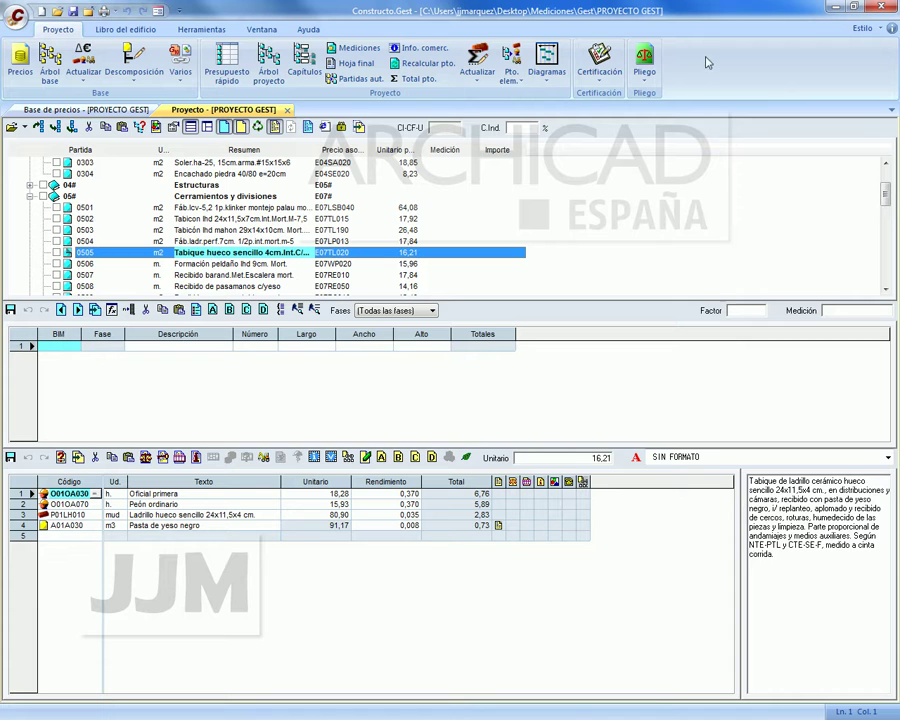
click(835, 11)
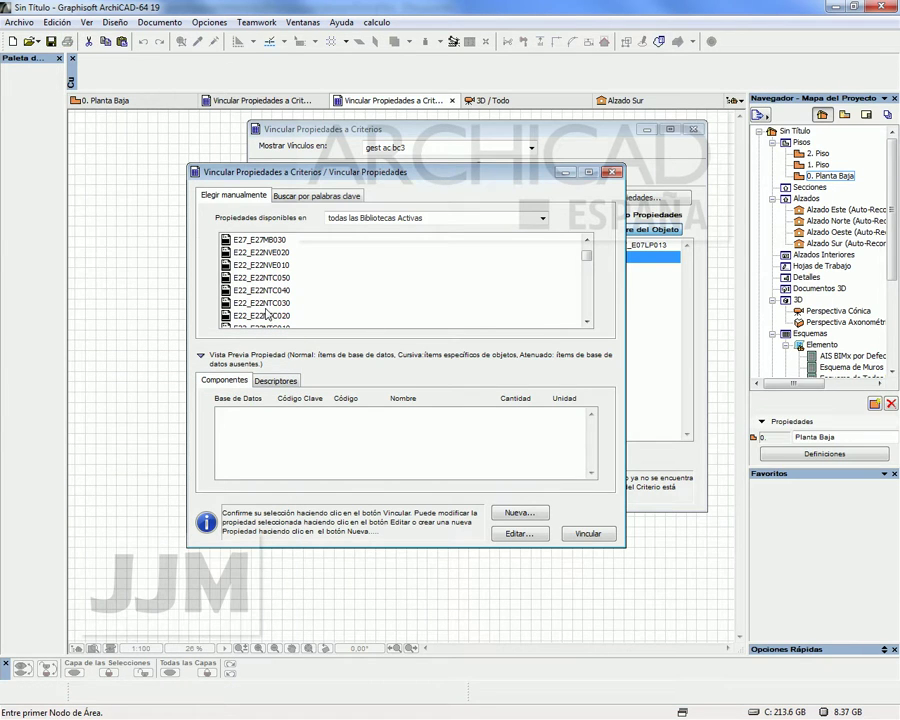
key(alt+Tab)
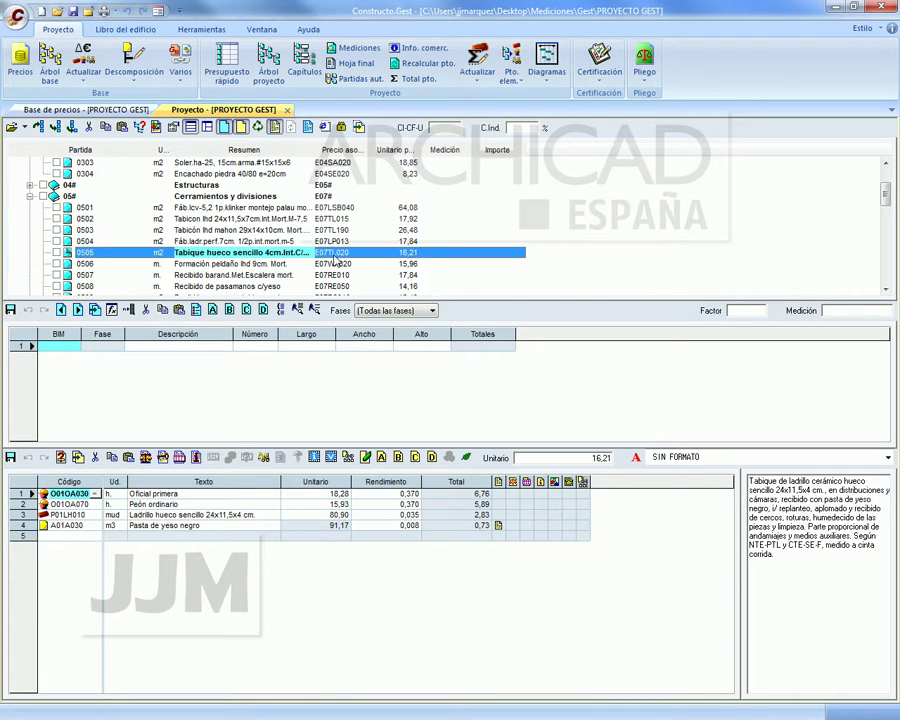
key(alt+Tab)
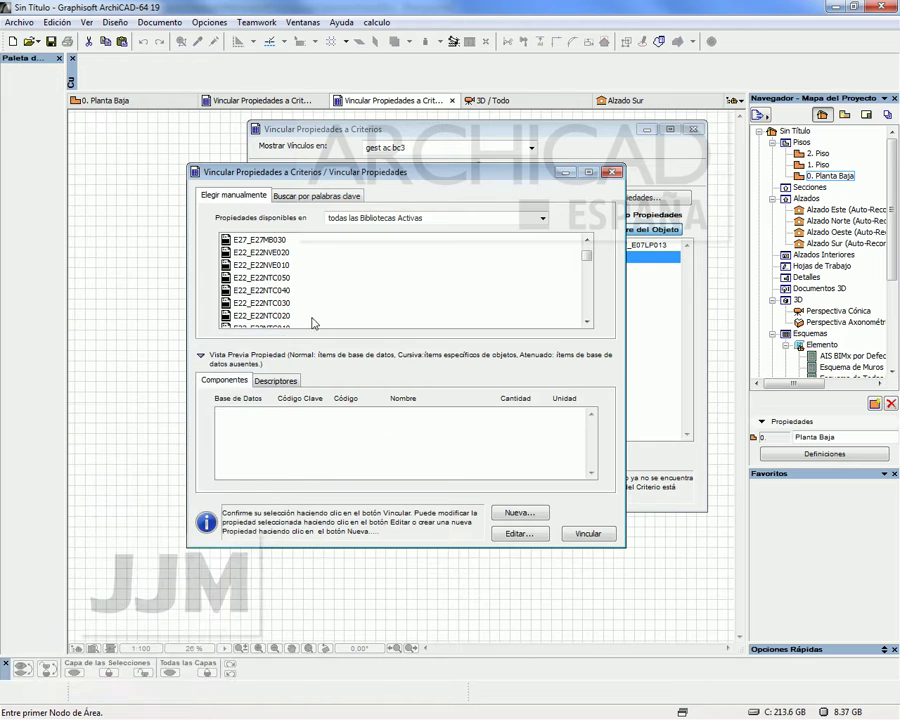
In ArchiCAD, link the property object E07_E07TL020 to the 0,10 wall width criterion.
click(285, 290)
scroll(267, 293, down, 6)
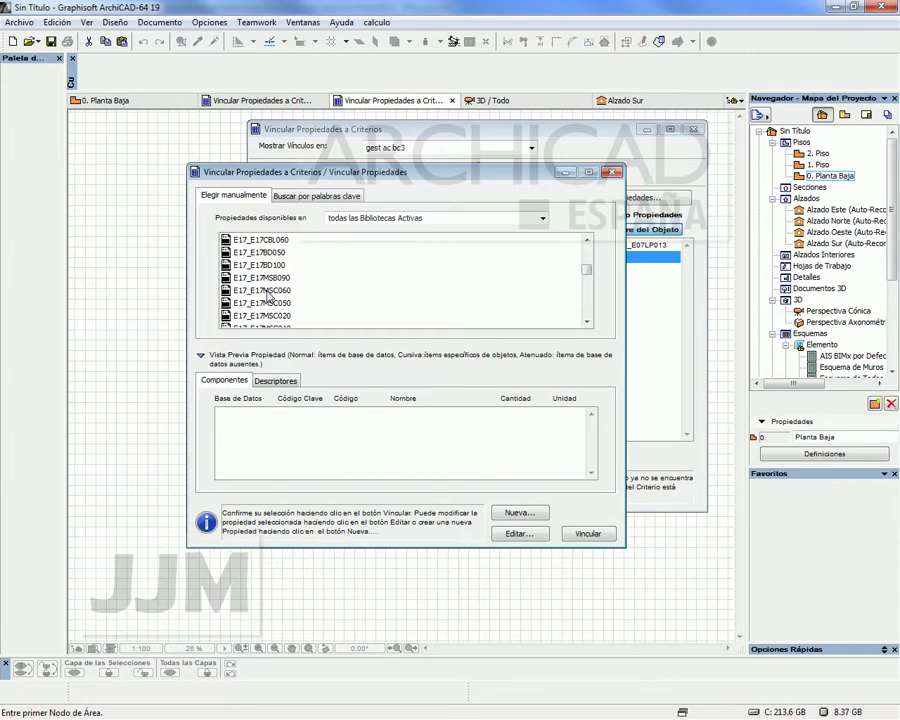
scroll(268, 290, down, 5)
click(269, 253)
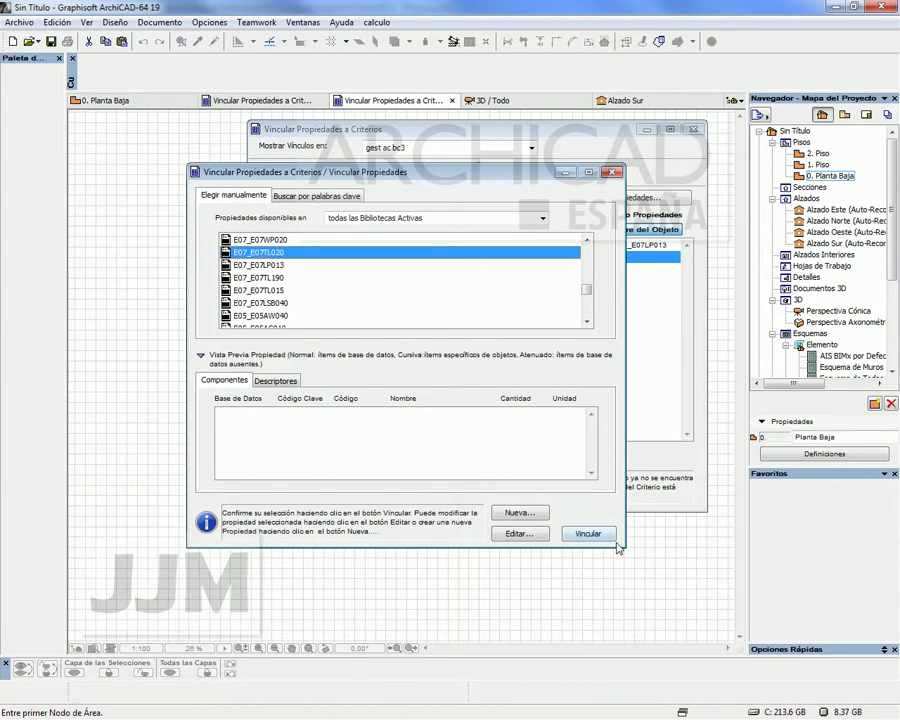
click(582, 533)
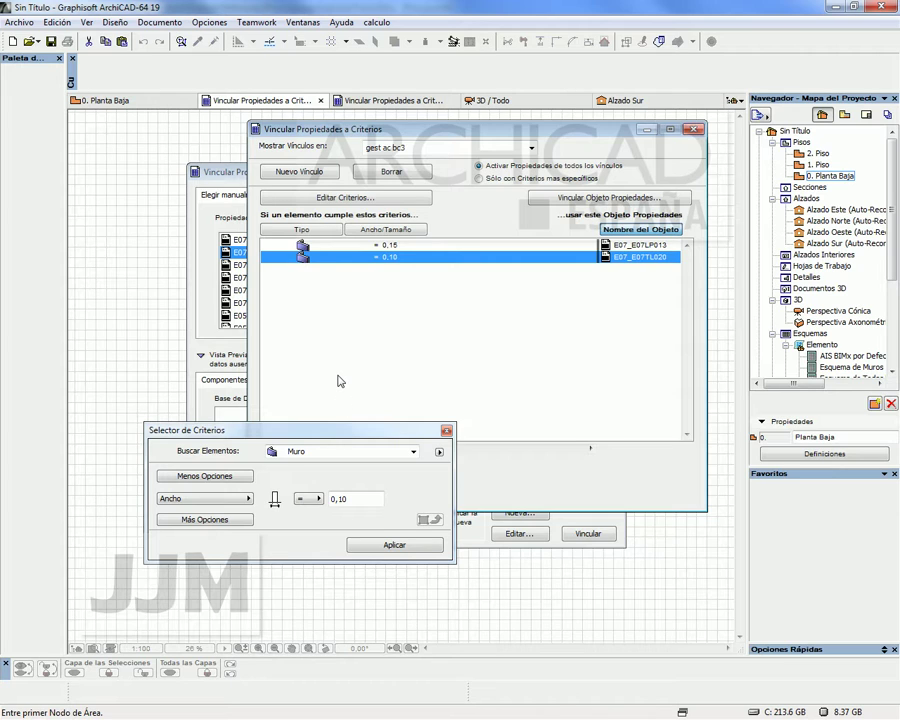
Review the Ancho conditions of the 0,15 and 0,10 wall criteria.
click(401, 245)
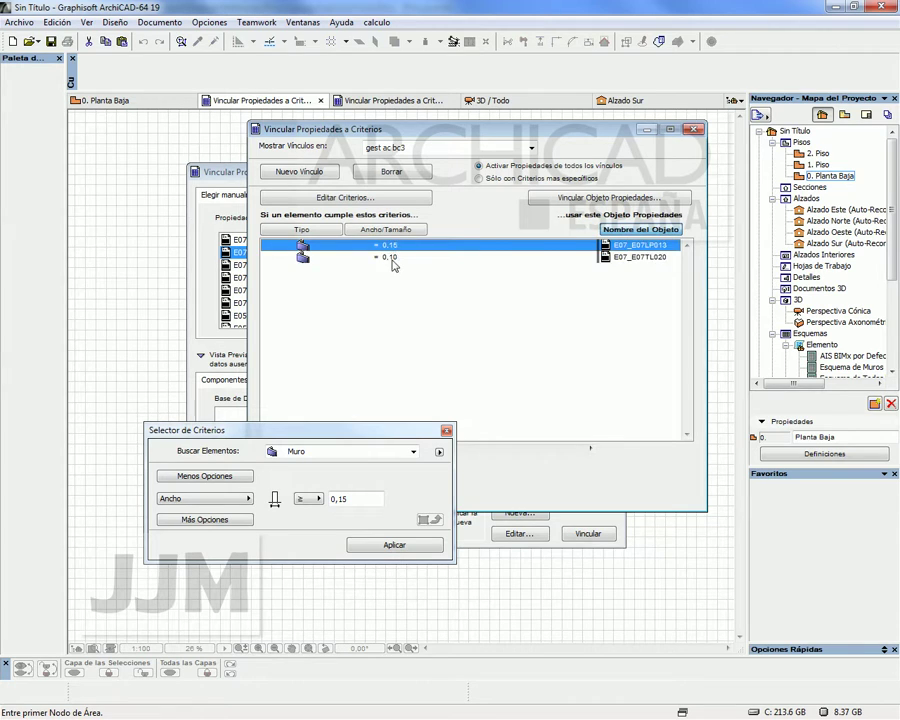
click(393, 254)
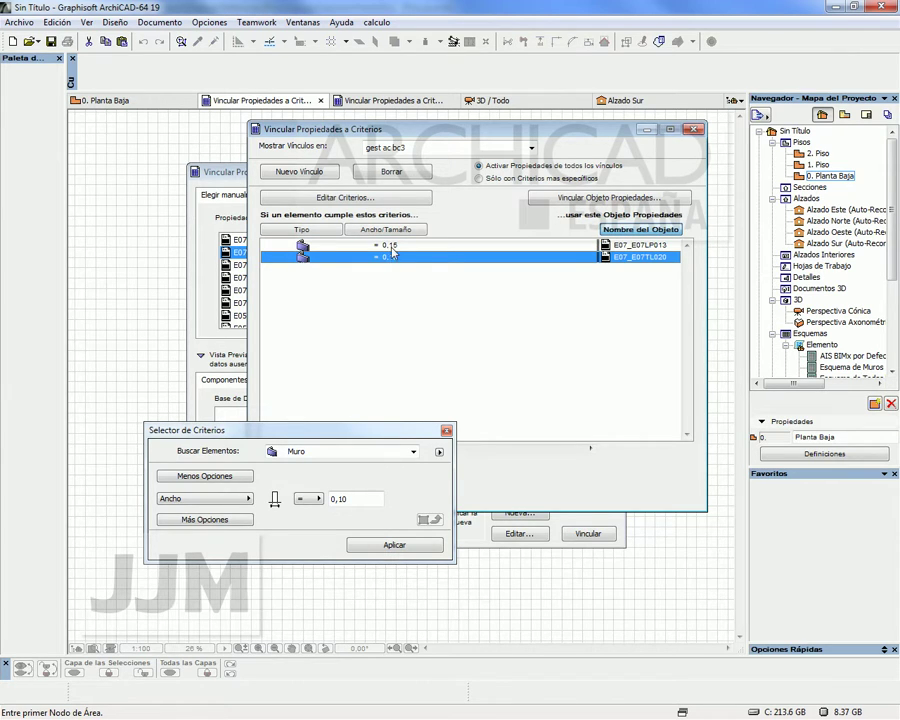
click(392, 248)
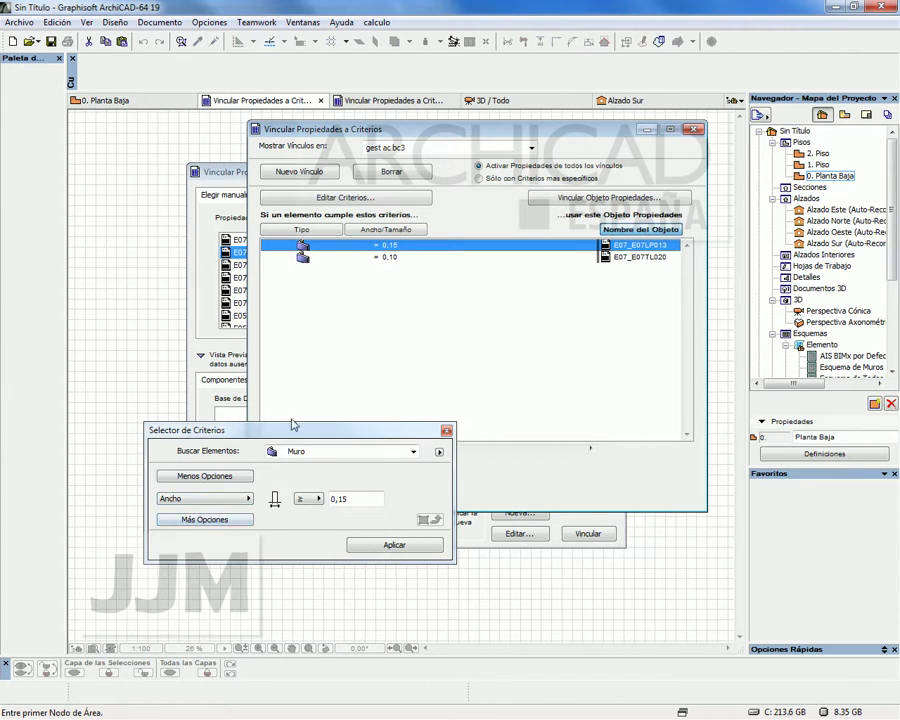
Create a third link with a criterion for Muro elements on the Capa Estructura – Carga and apply it.
click(290, 172)
click(310, 453)
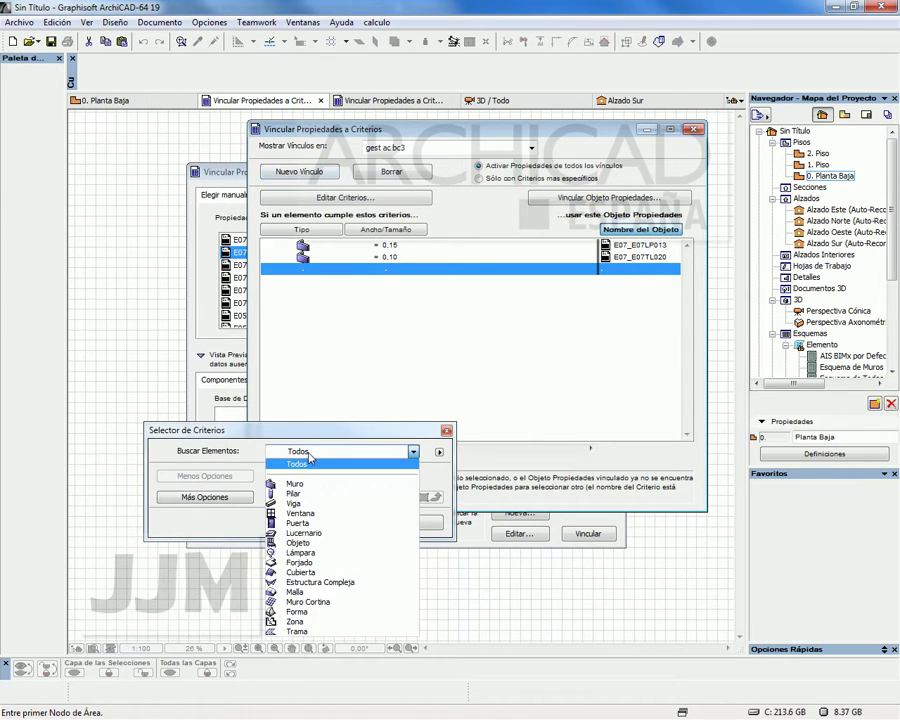
click(315, 488)
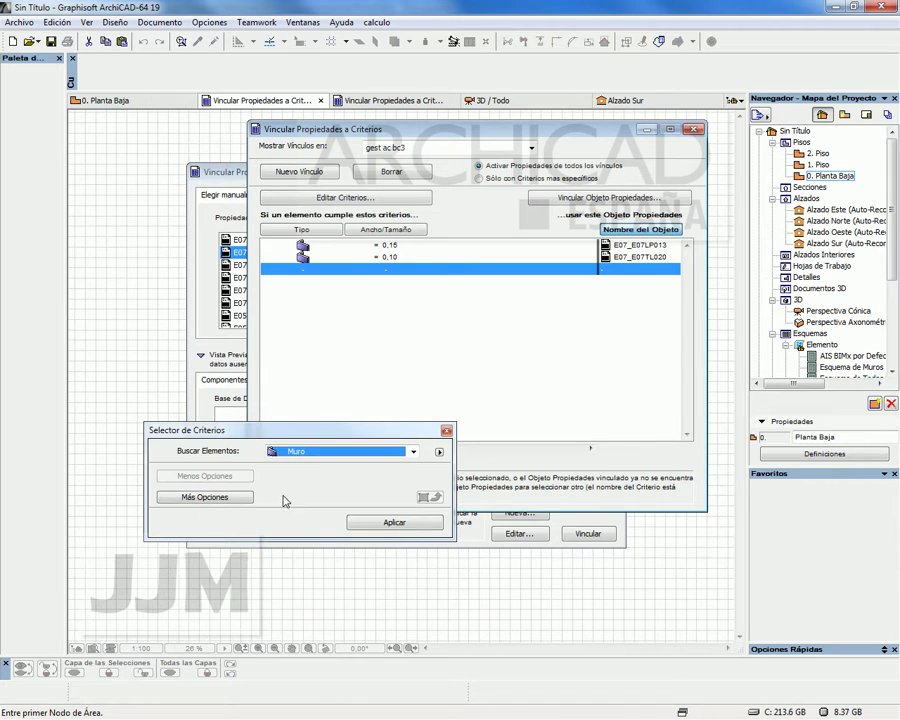
click(232, 497)
click(232, 497)
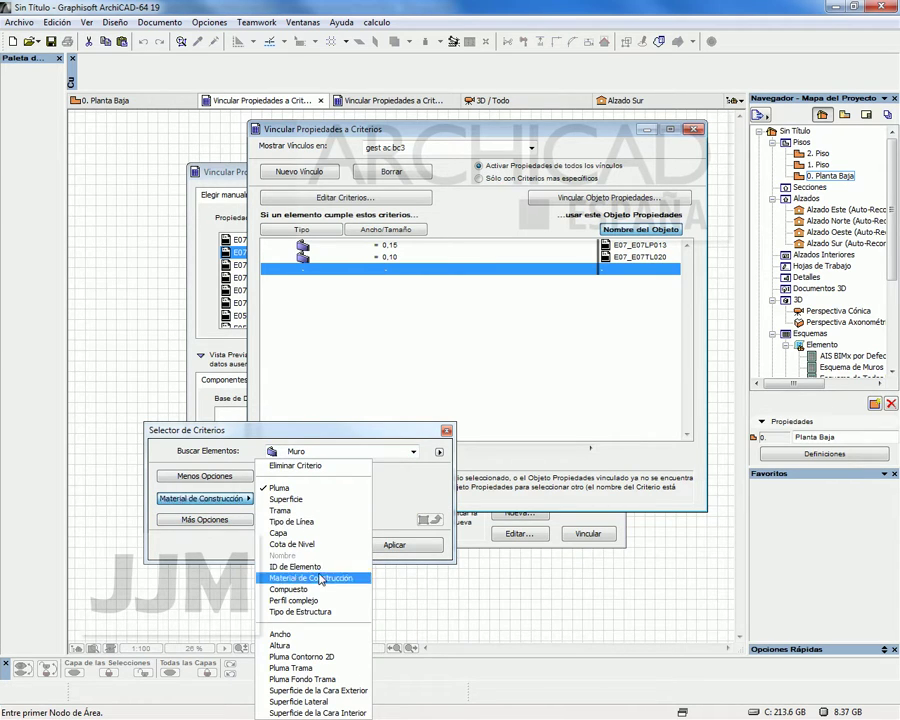
click(370, 530)
click(297, 501)
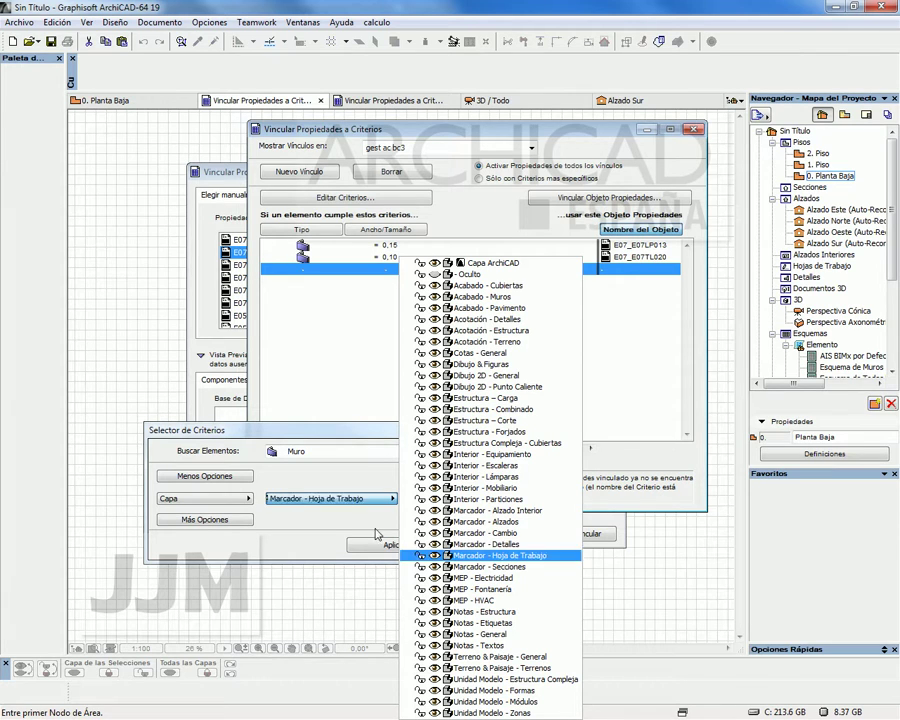
click(499, 399)
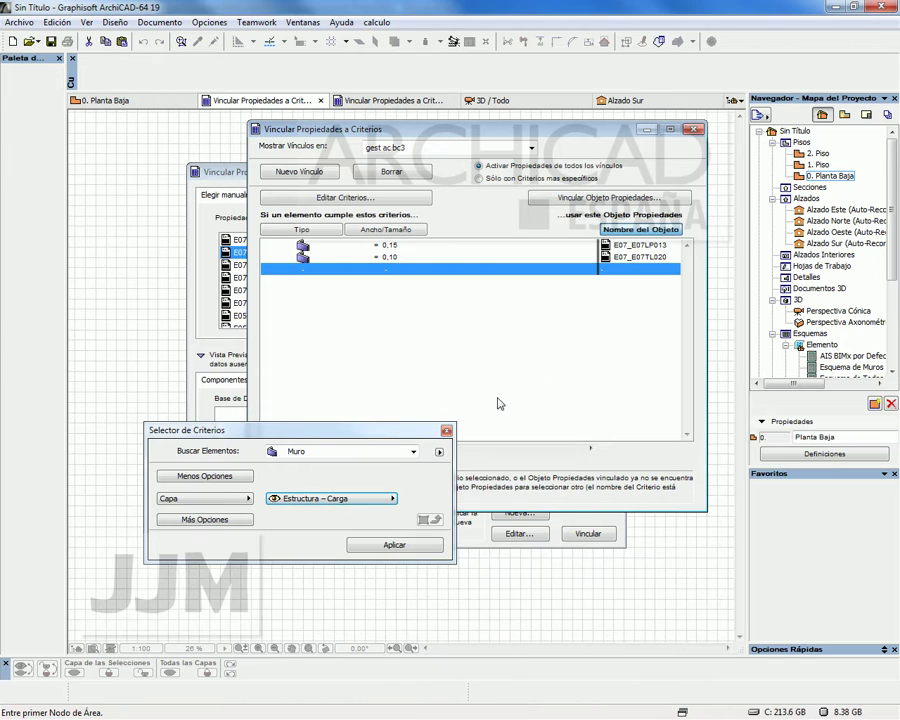
click(394, 546)
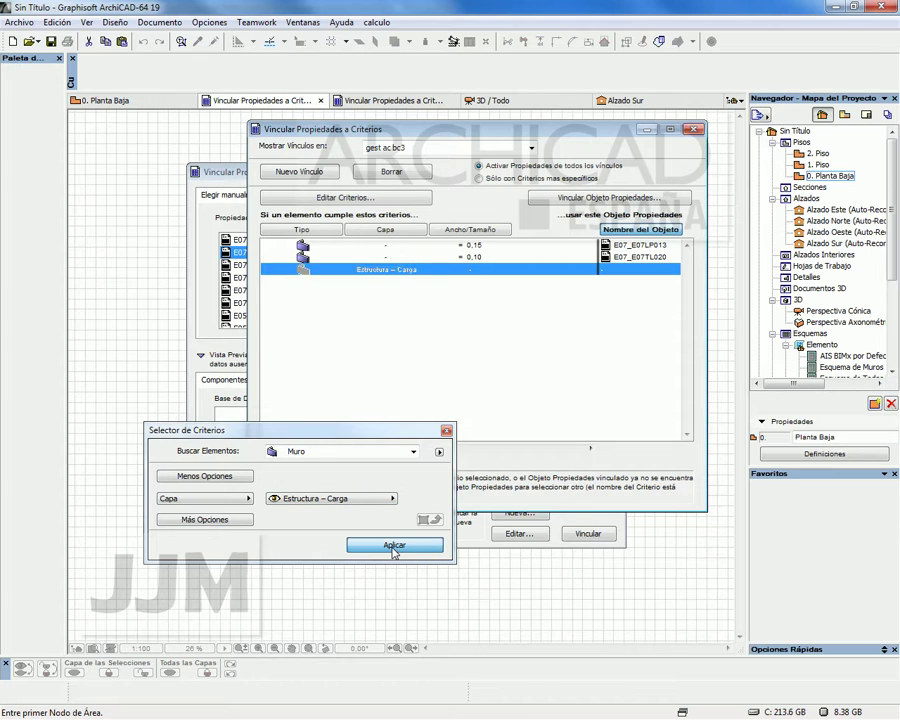
Start linking a property object to the Estructura – Carga criterion and look up insulation item 0804 under chapter 08 in Constructo.Gest.
click(592, 199)
click(243, 267)
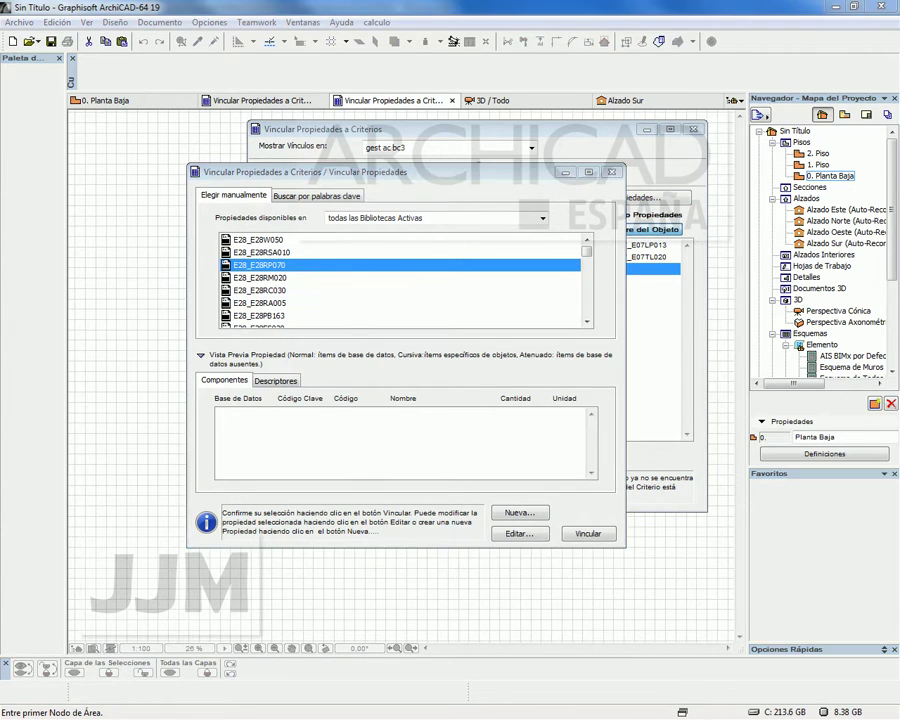
key(alt+Tab)
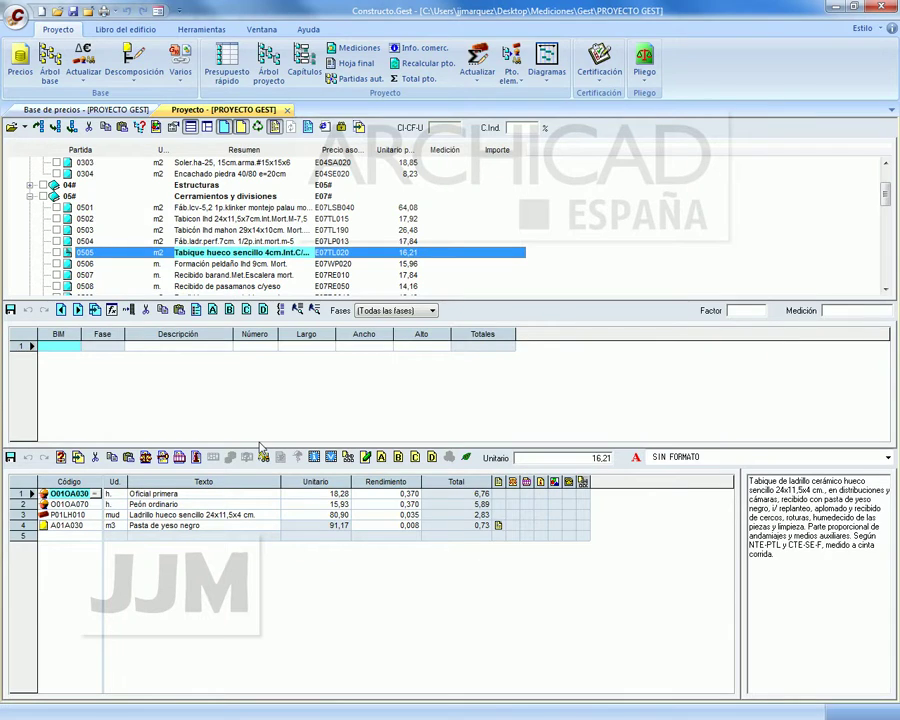
click(31, 196)
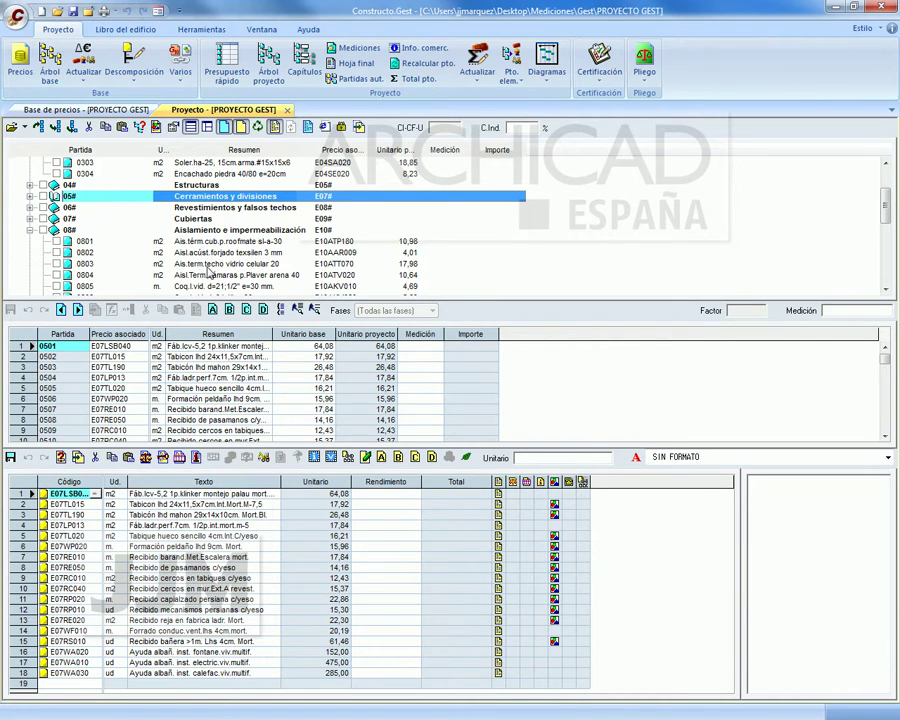
click(205, 276)
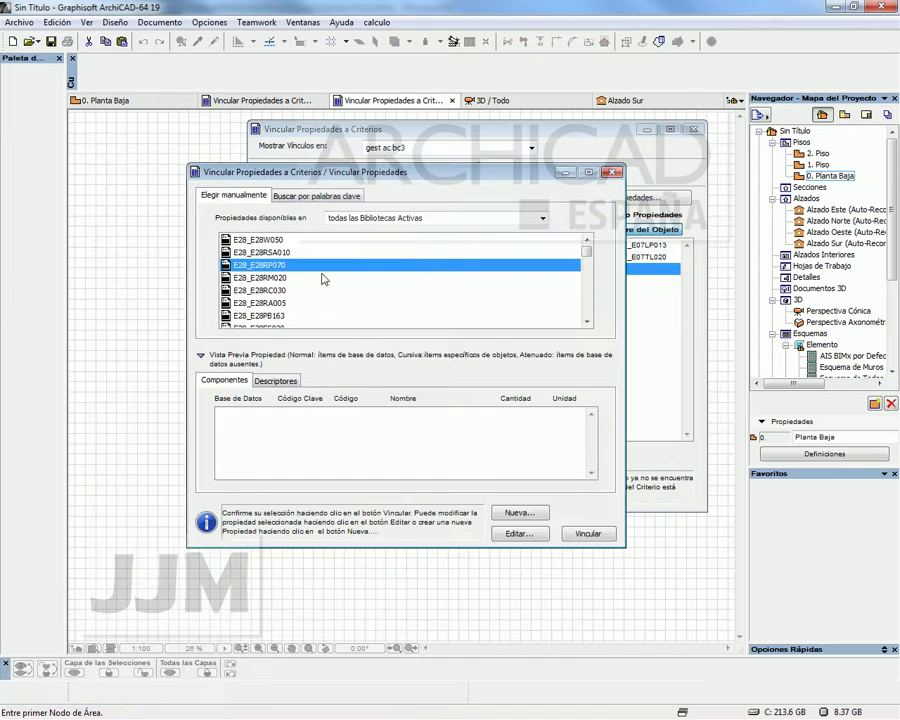
In ArchiCAD, link the property object E10_E10ATV020 to the Estructura – Carga wall criterion, then close the criteria links and save them.
scroll(322, 279, down, 5)
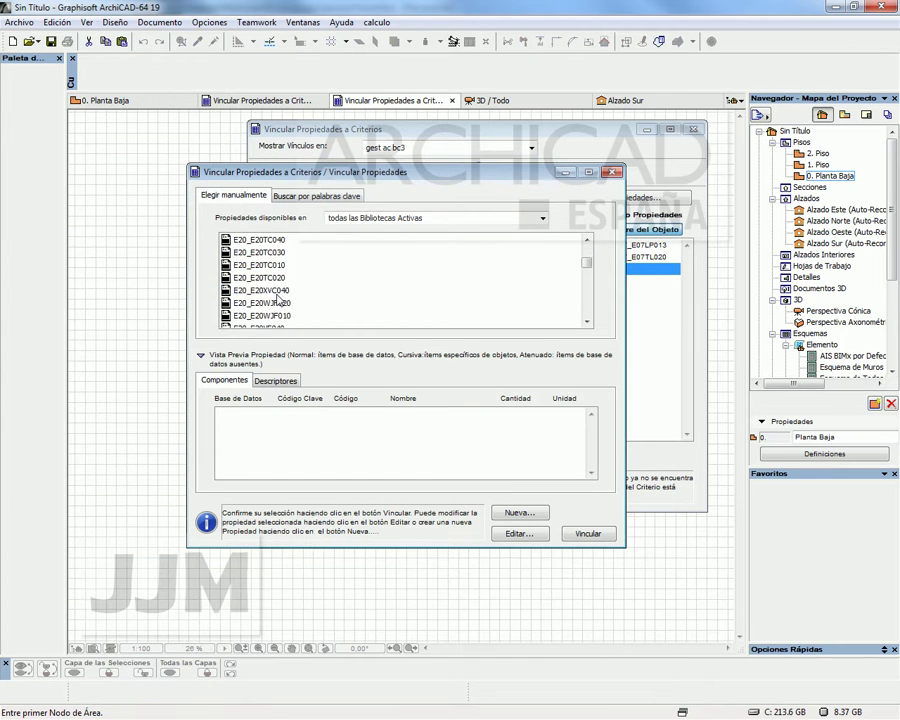
click(268, 265)
click(268, 303)
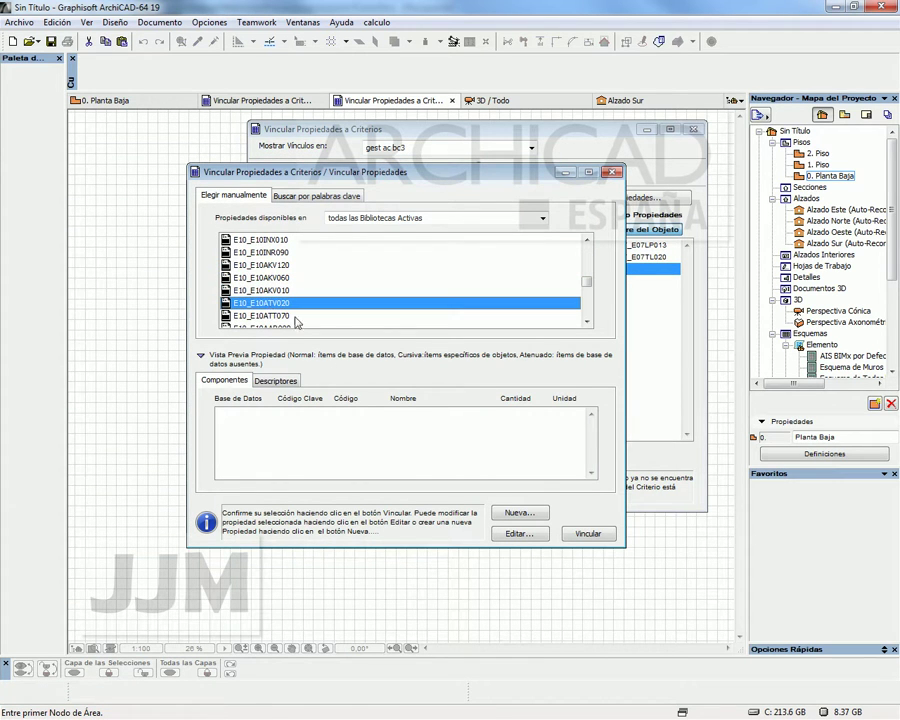
click(589, 534)
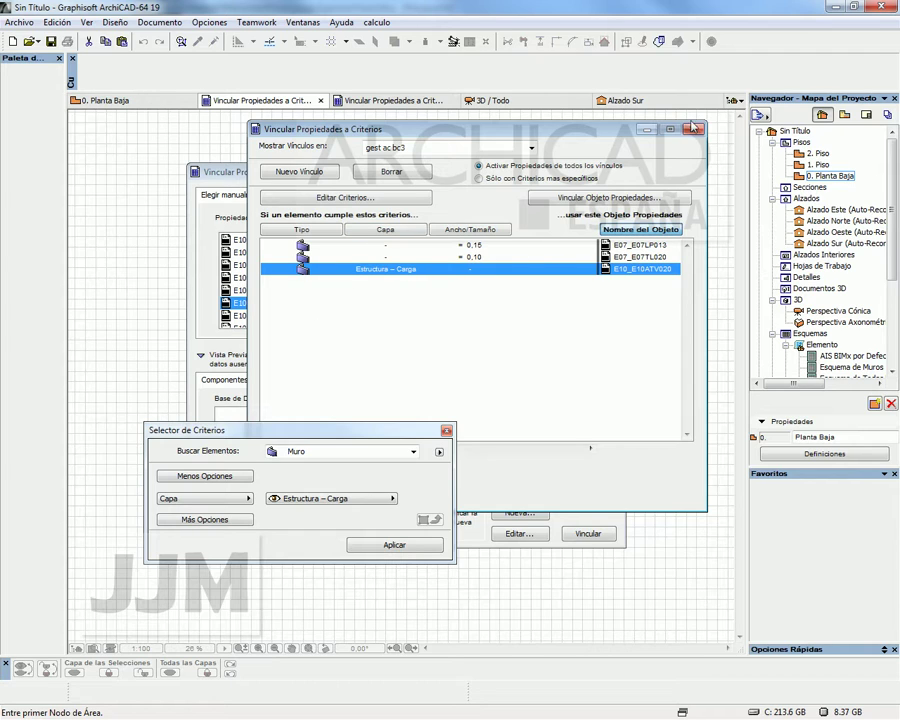
click(693, 131)
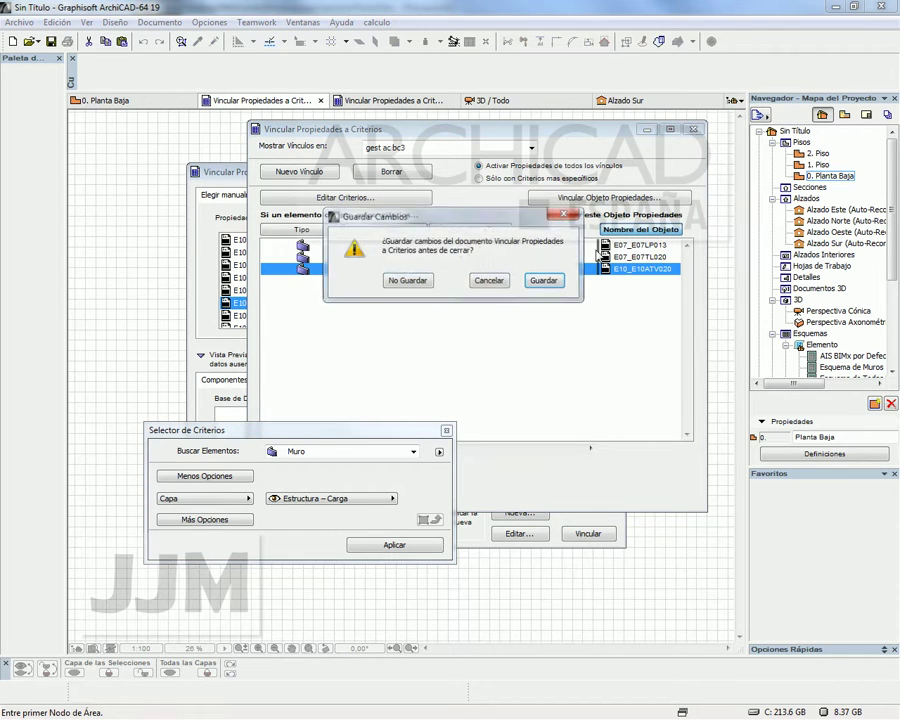
click(536, 279)
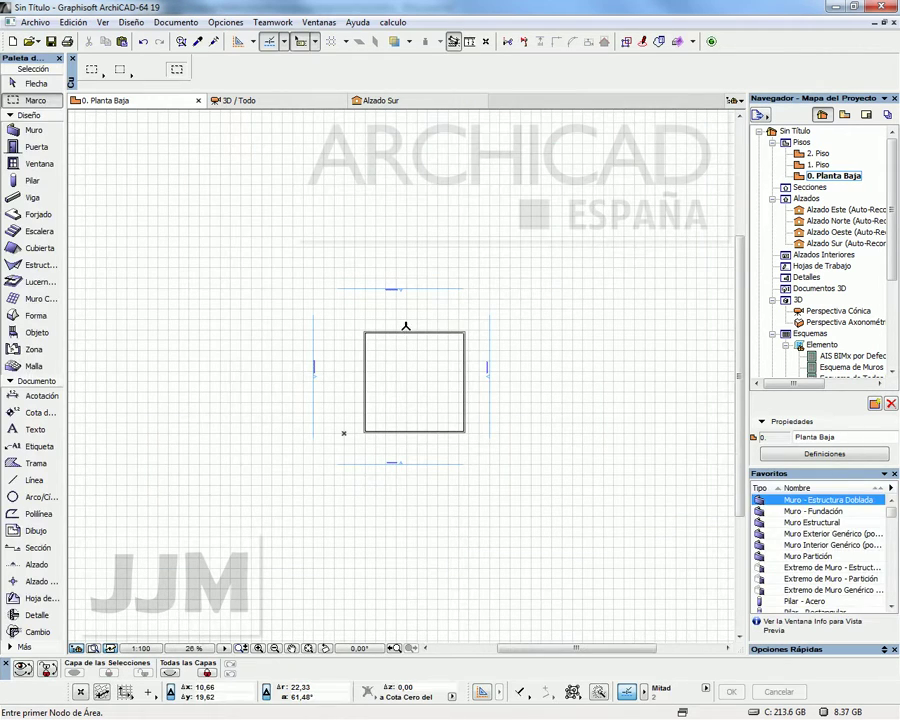
Select the four walls on the ground floor plan and change their layer to Interior - Particiones in their selection settings.
drag(350, 455, 475, 318)
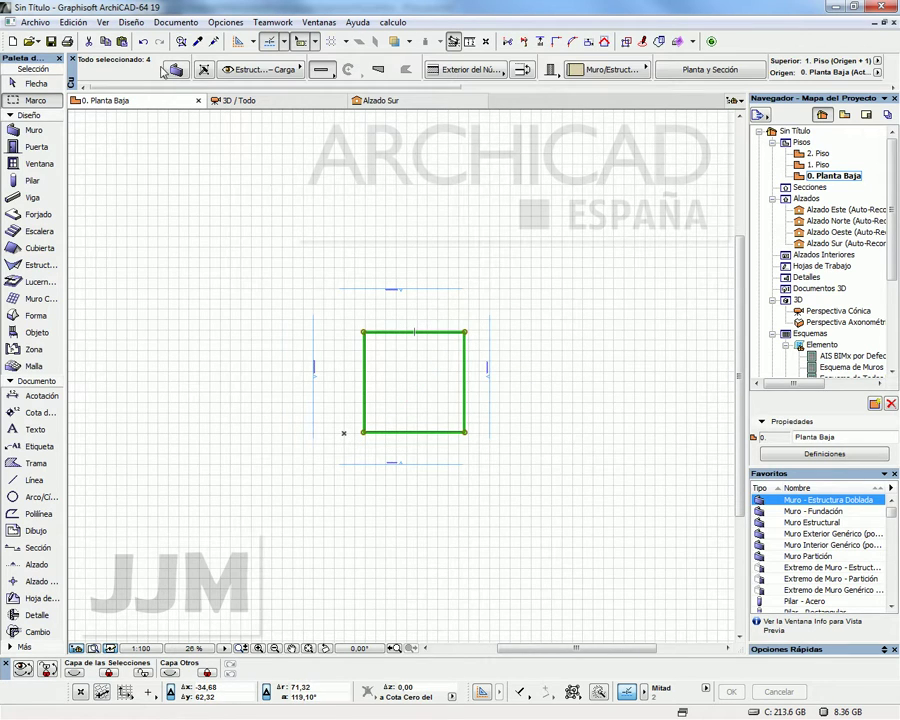
key(ctrl+t)
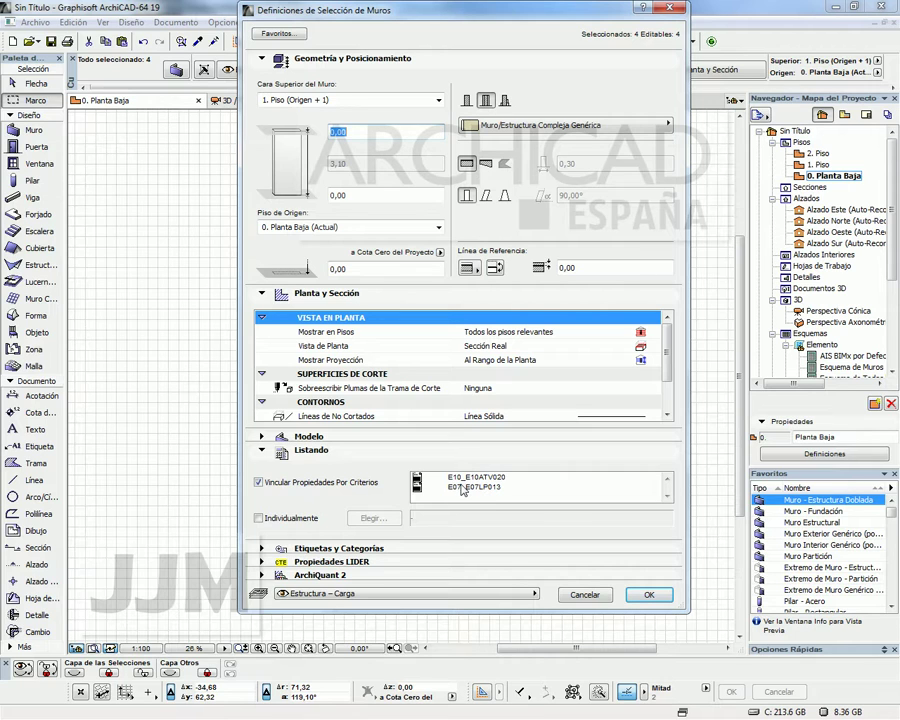
click(316, 594)
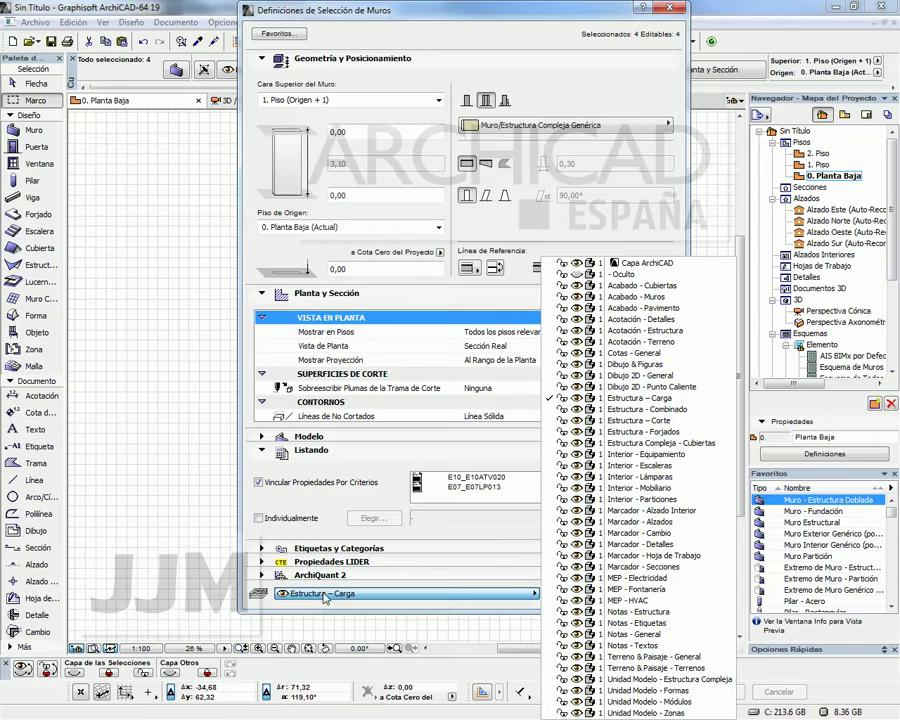
click(645, 499)
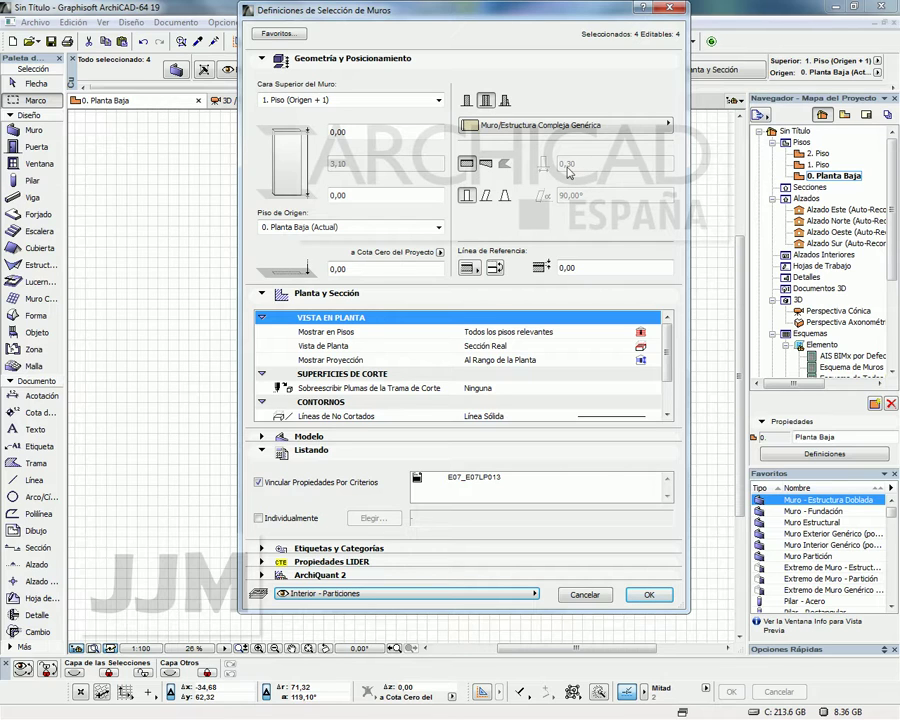
Switch the selected walls to a basic structure and test their criteria-linked properties with thicknesses of 0.09 and 0.10.
click(466, 100)
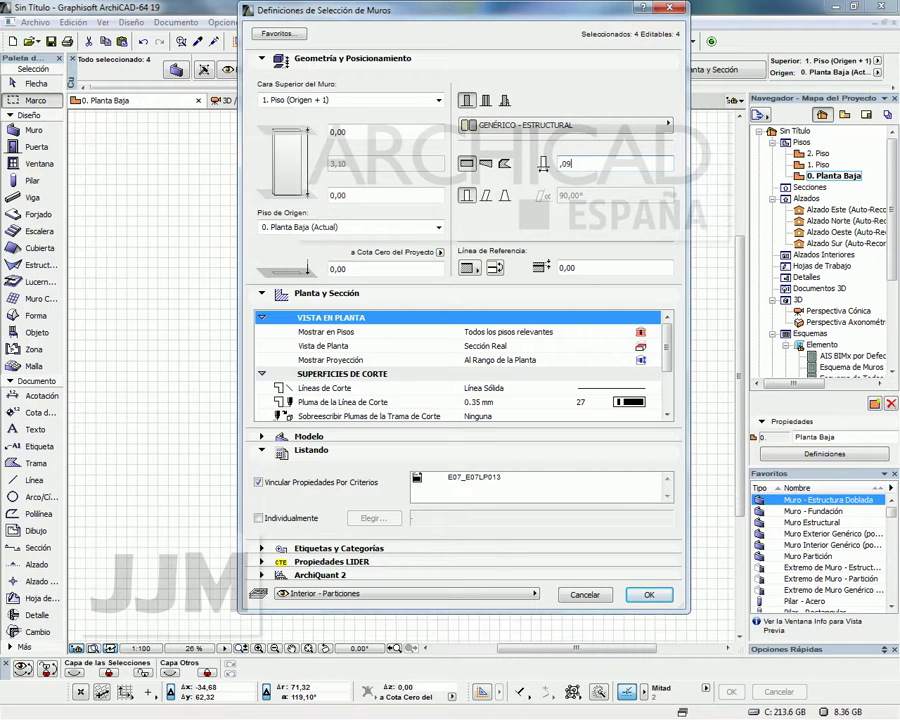
click(439, 479)
double_click(566, 163)
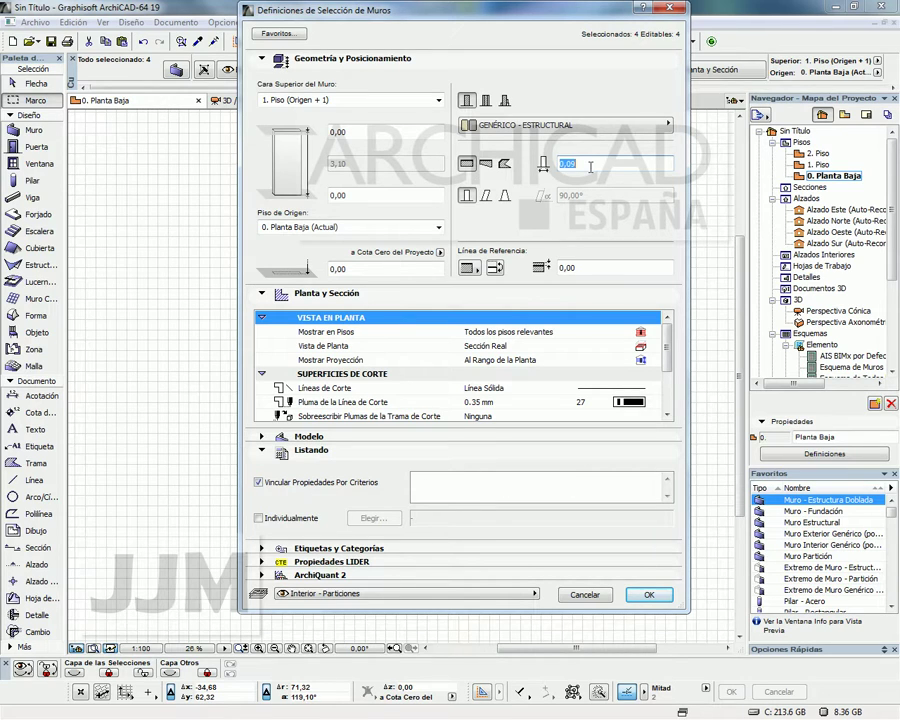
text(,1)
click(505, 487)
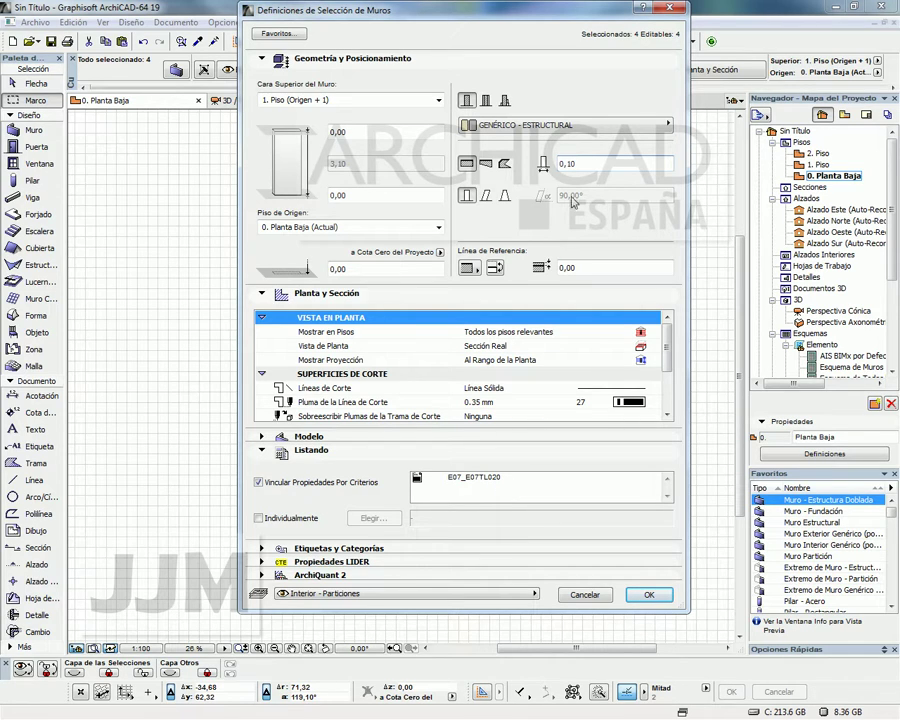
Try further thicknesses for the selected walls, such as 0.01, to test the width criteria.
text(,)
key(Tab)
click(591, 162)
text(,)
key(Tab)
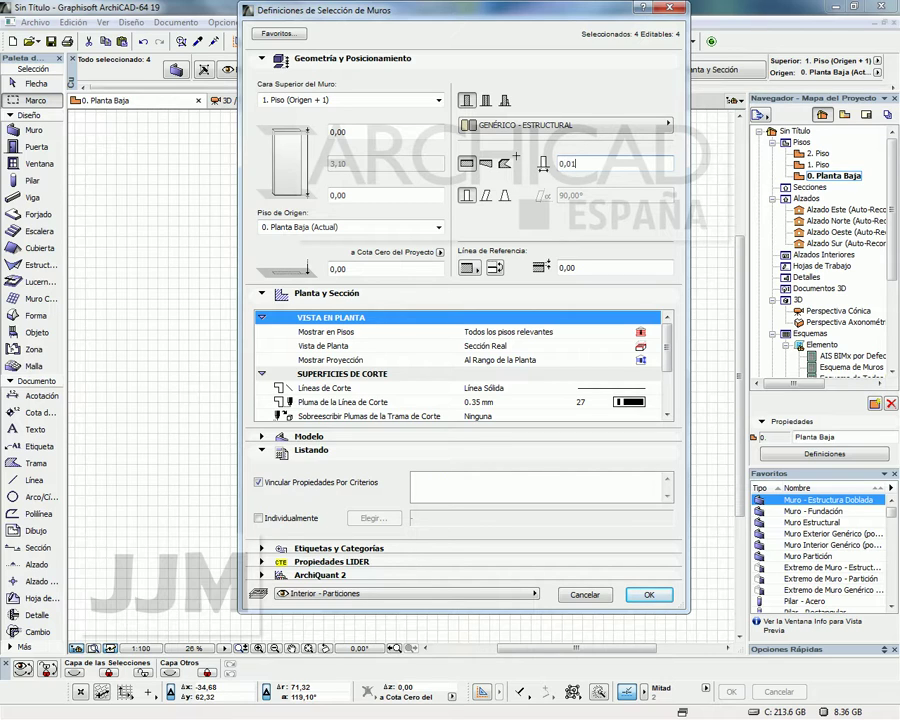
Set the selected walls' thickness to 0.15 and their layer to Estructura – Carga, then apply the settings and deselect the walls.
click(581, 164)
text(,15)
key(Tab)
click(455, 595)
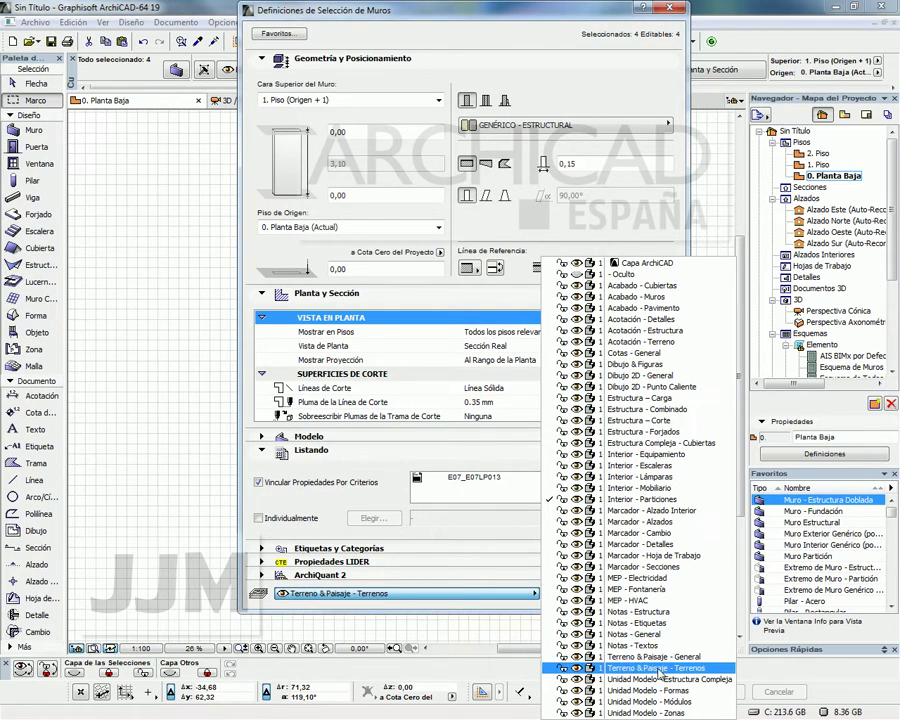
click(640, 398)
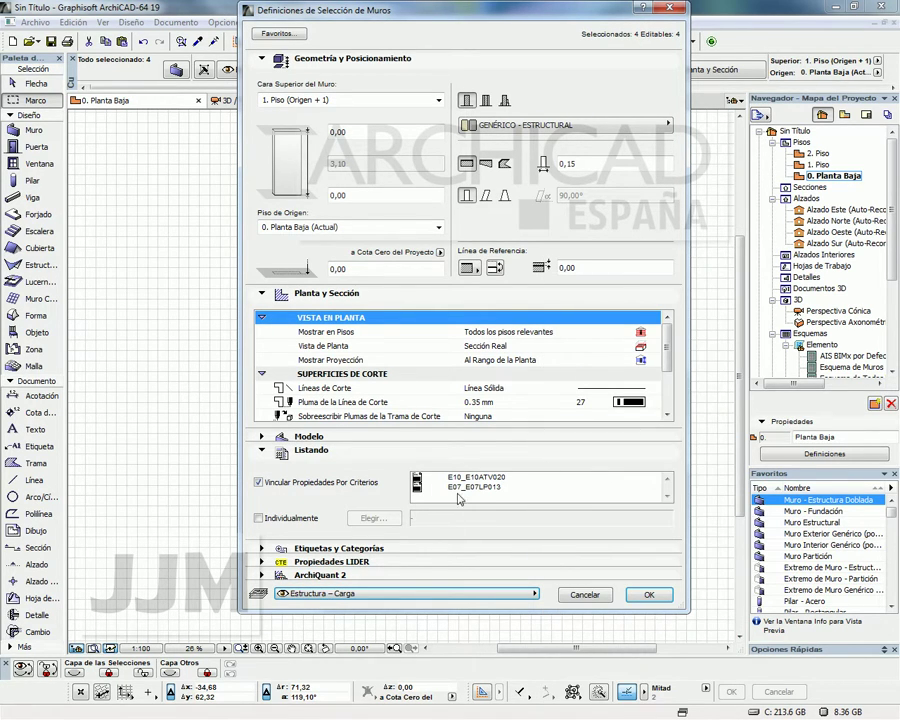
click(648, 597)
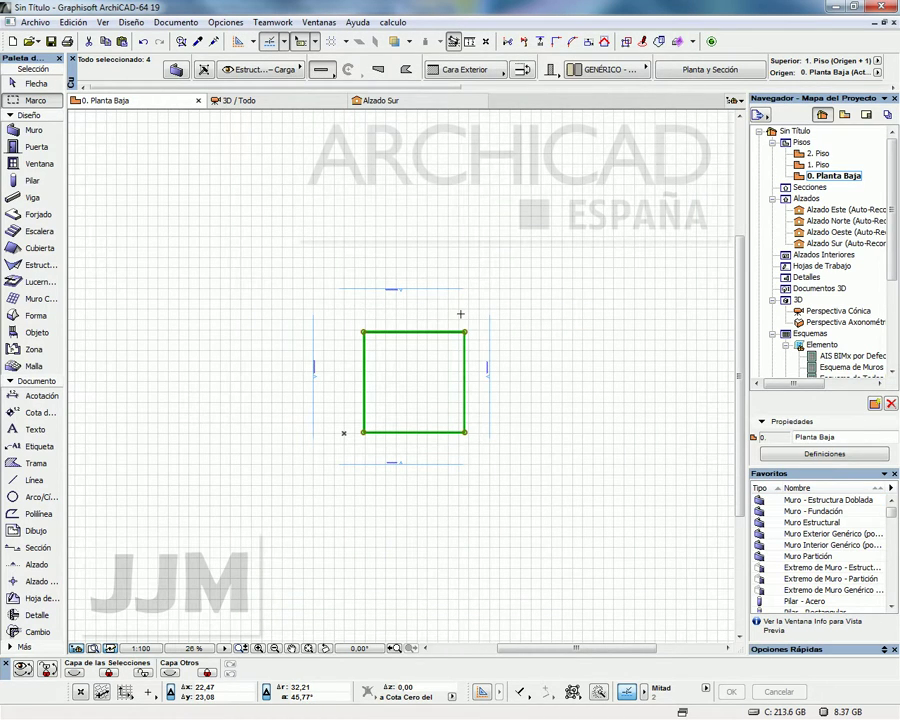
key(Escape)
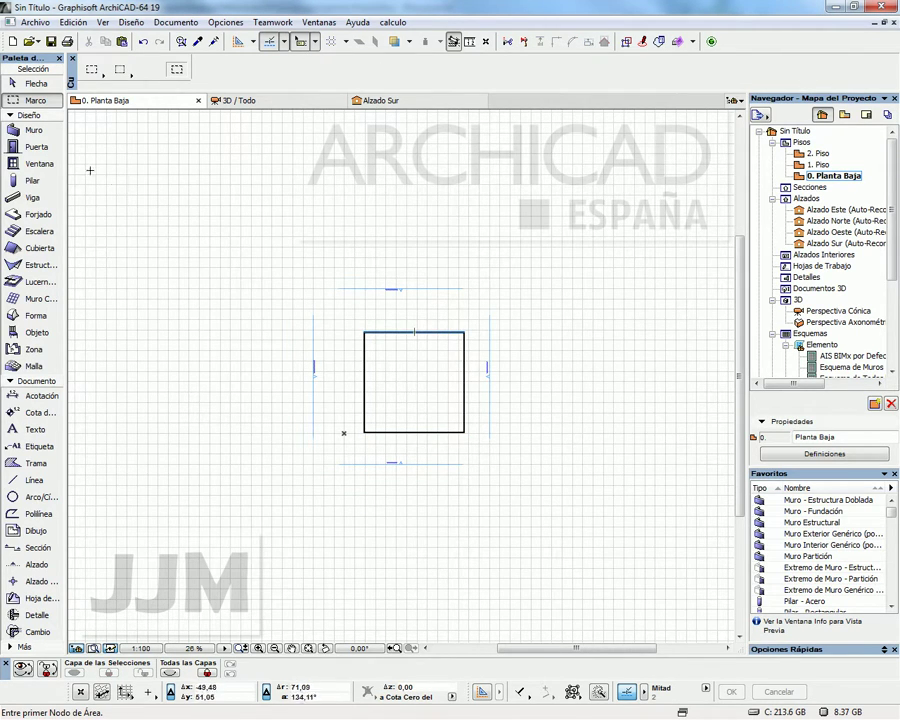
Turn off the individual property link in the default wall settings, keeping the link by criteria.
double_click(34, 130)
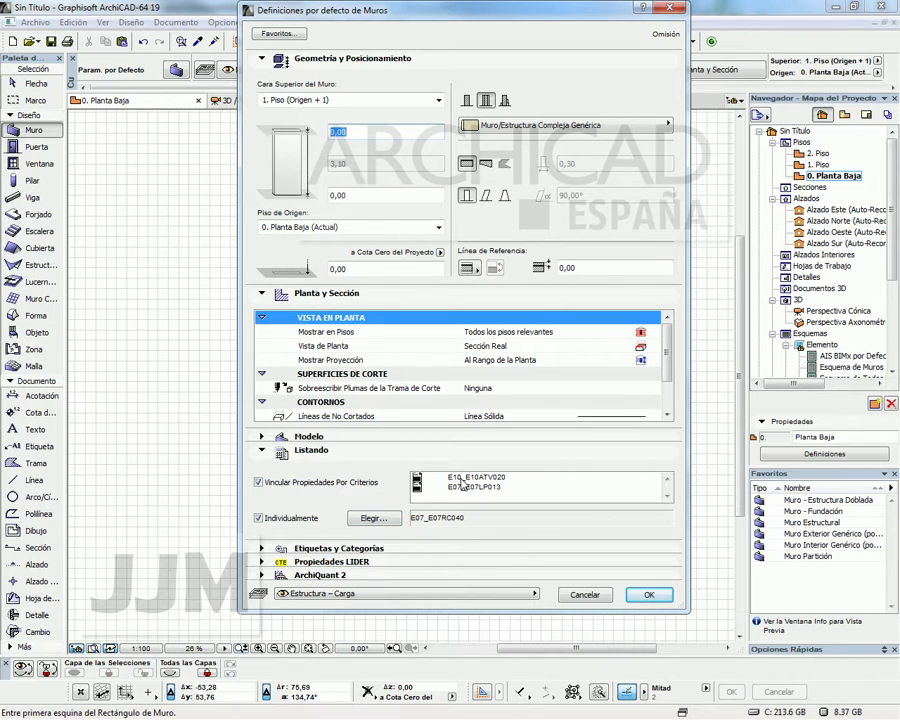
click(258, 518)
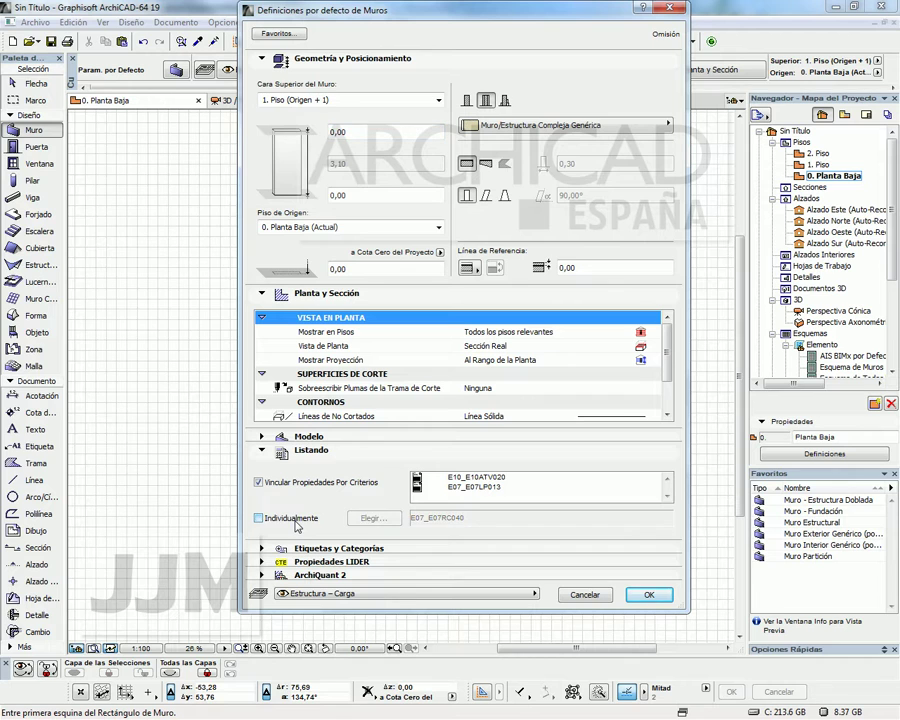
click(645, 596)
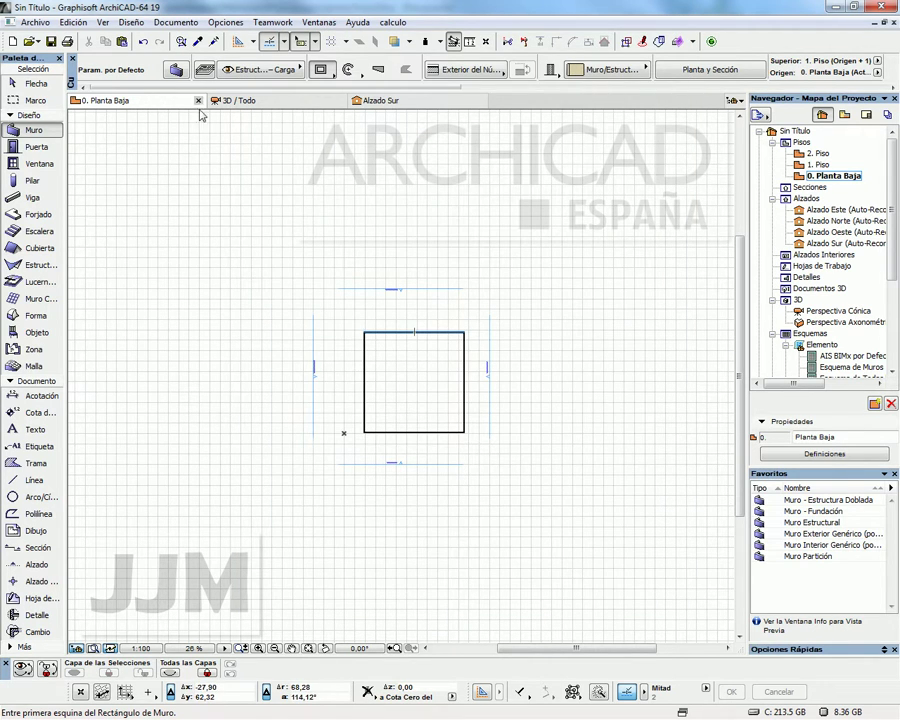
Set the default wall to a basic structure 0.10 thick on the layer Interior - Particiones.
click(176, 71)
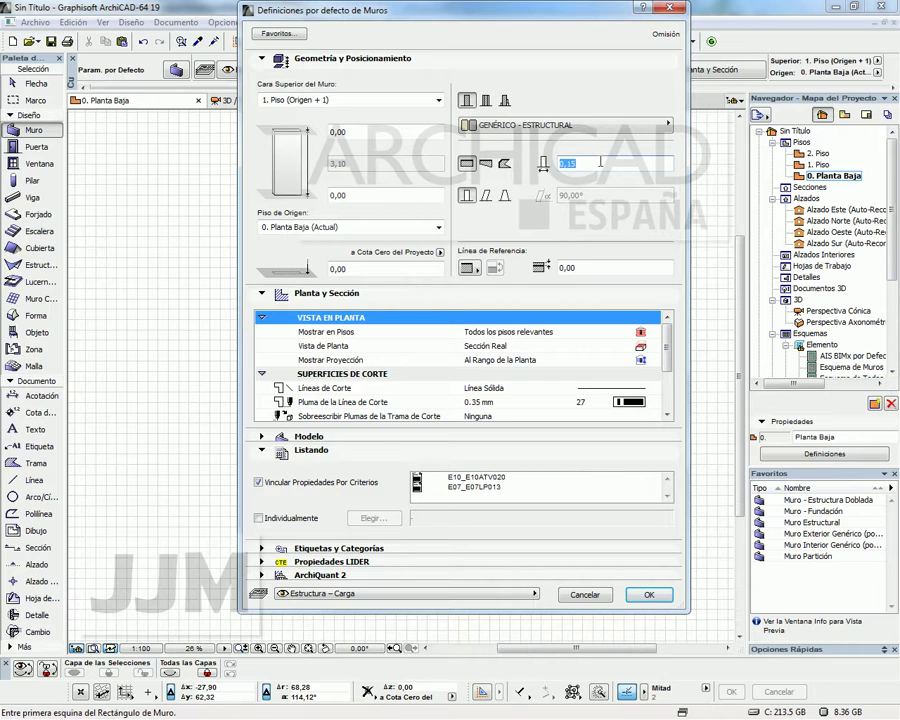
text(,)
click(322, 594)
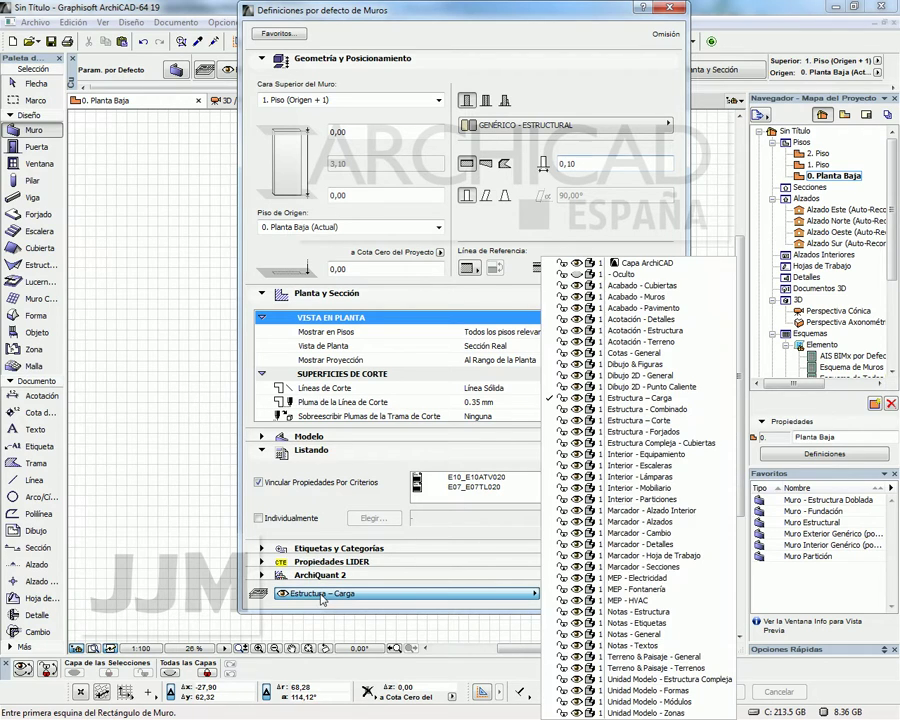
click(656, 499)
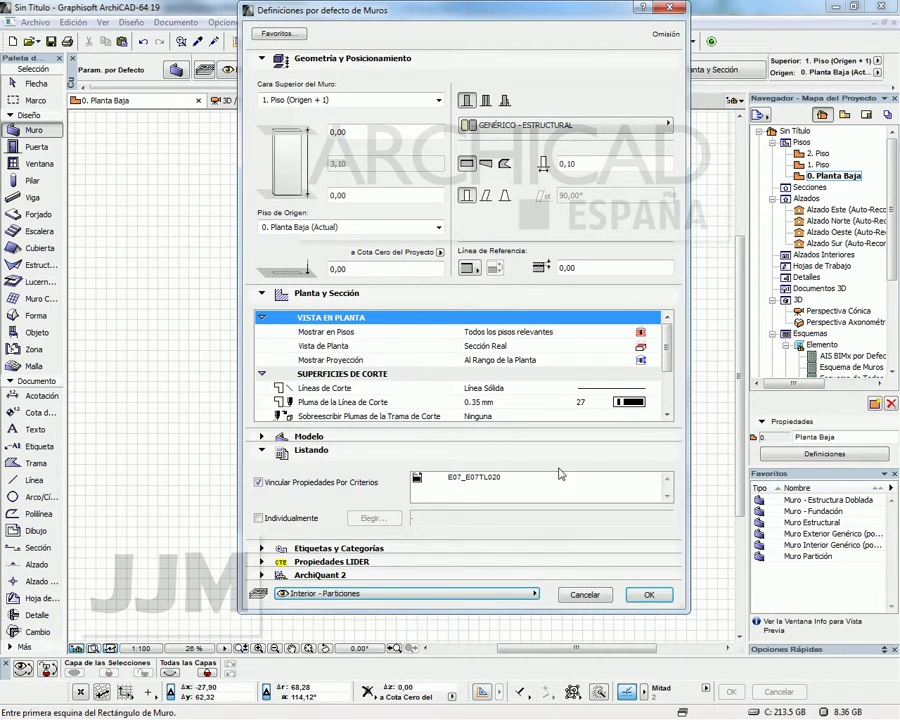
click(647, 597)
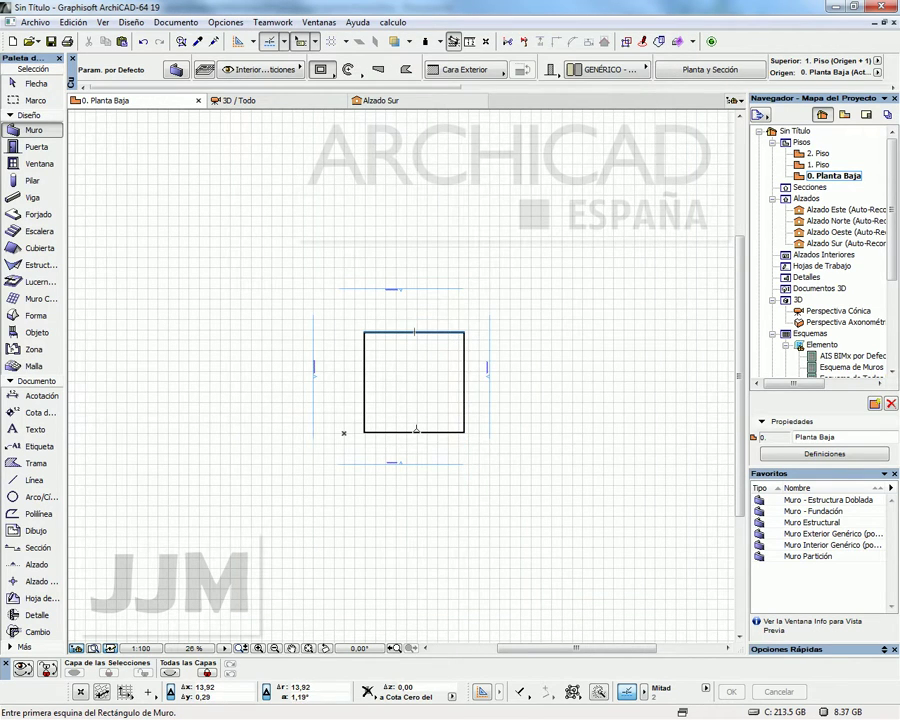
Draw a straight partition wall across the square room, from the middle of the lower wall to the upper wall.
click(351, 432)
click(322, 70)
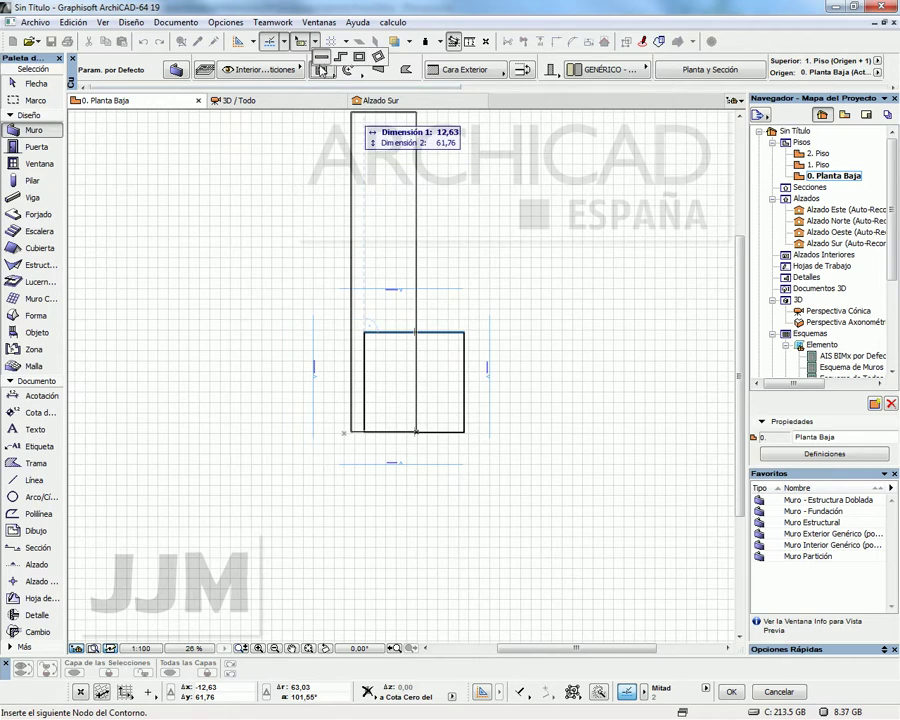
click(321, 56)
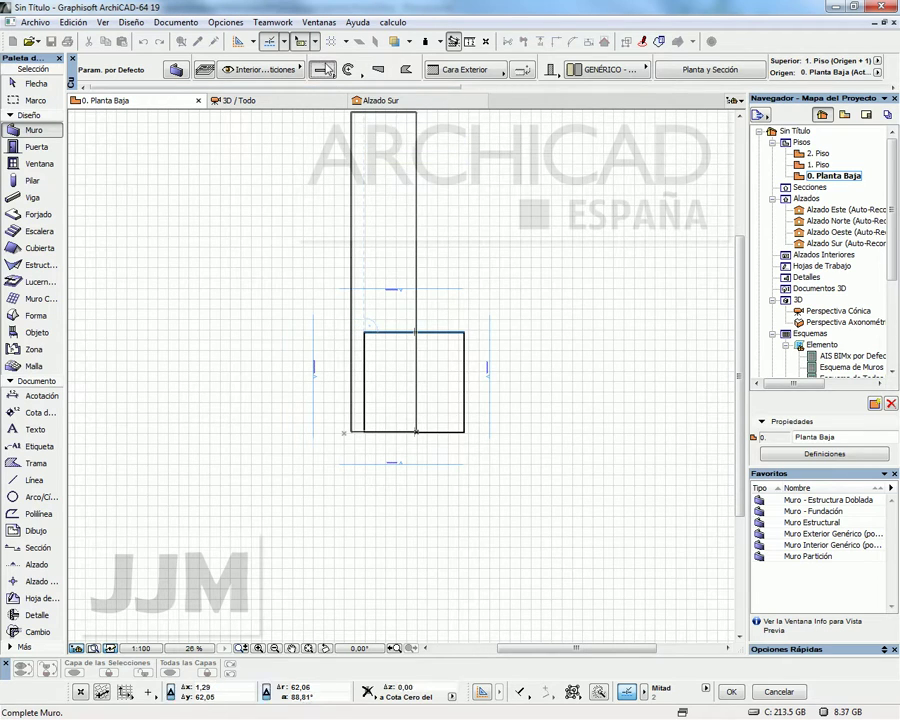
click(417, 331)
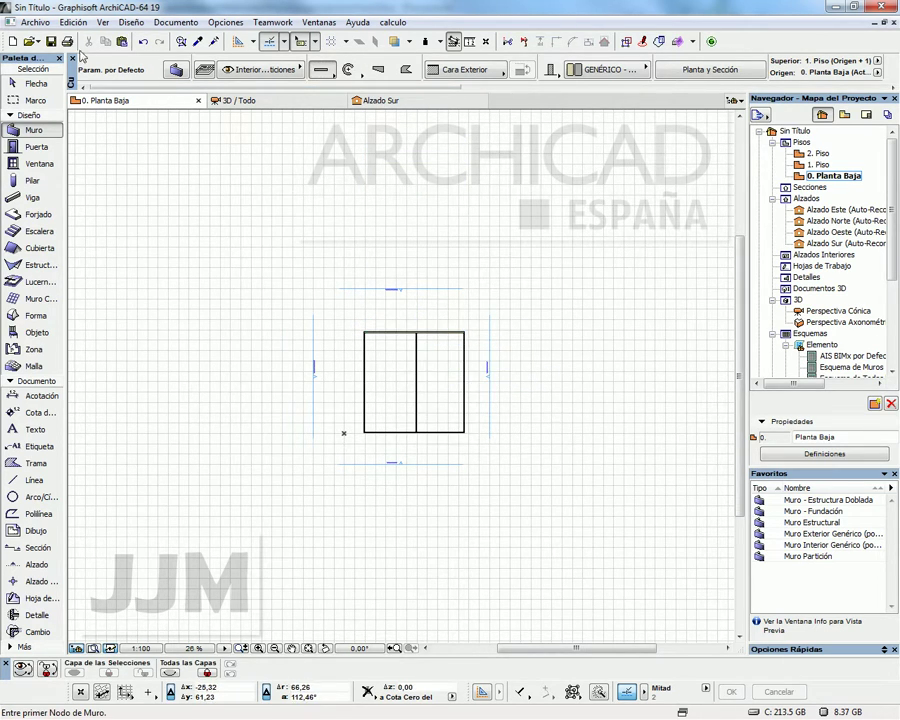
Export the project in FIEBDC (*.bc3) format as "ac gest bc3" in the Gest folder inside Mediciones on the desktop.
click(35, 22)
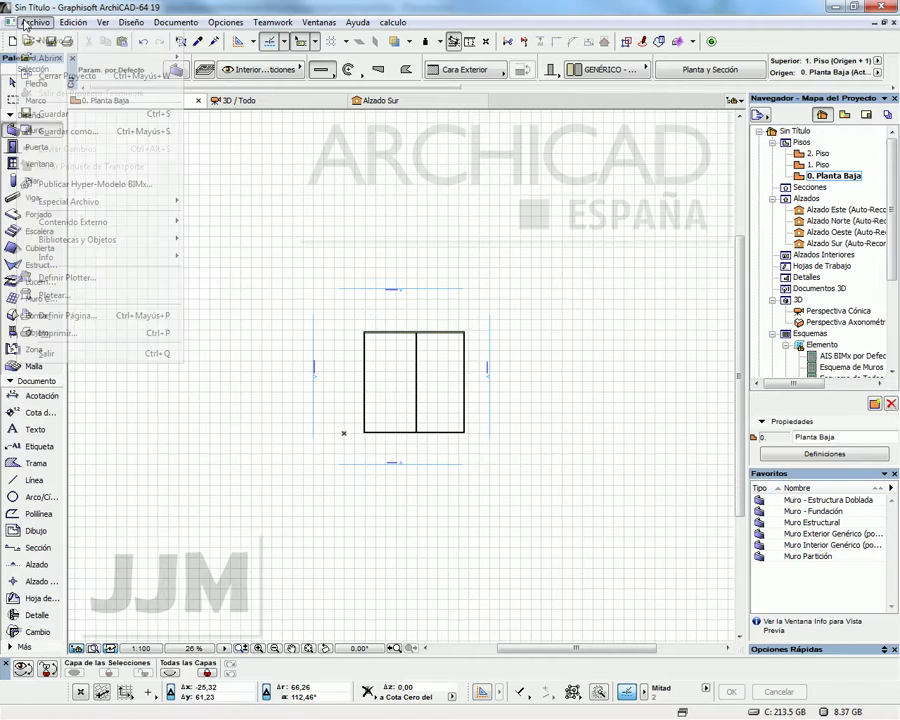
click(57, 131)
click(381, 545)
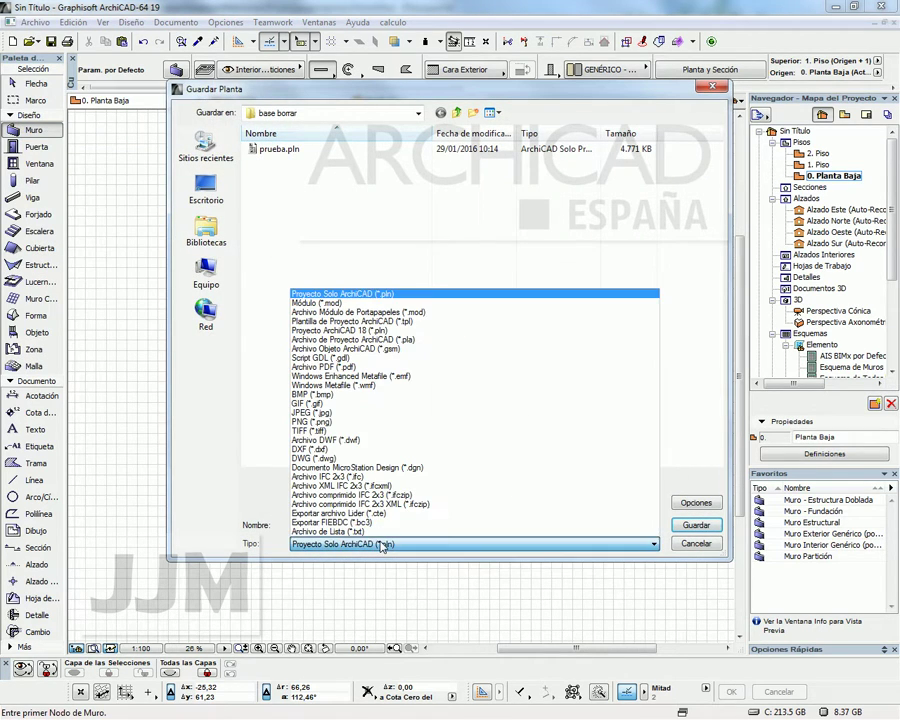
click(330, 522)
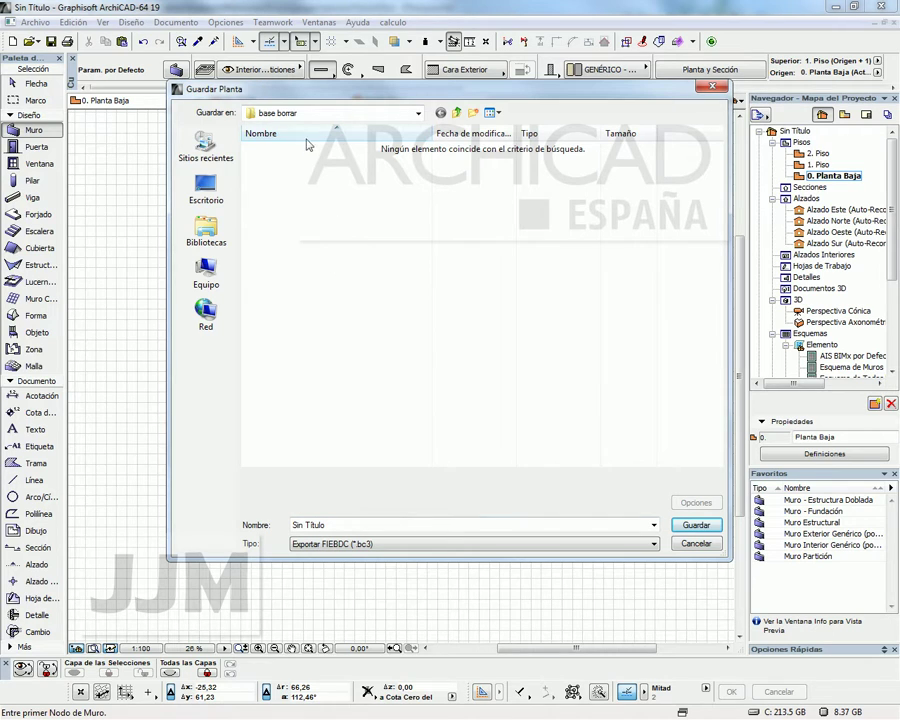
click(205, 192)
double_click(330, 300)
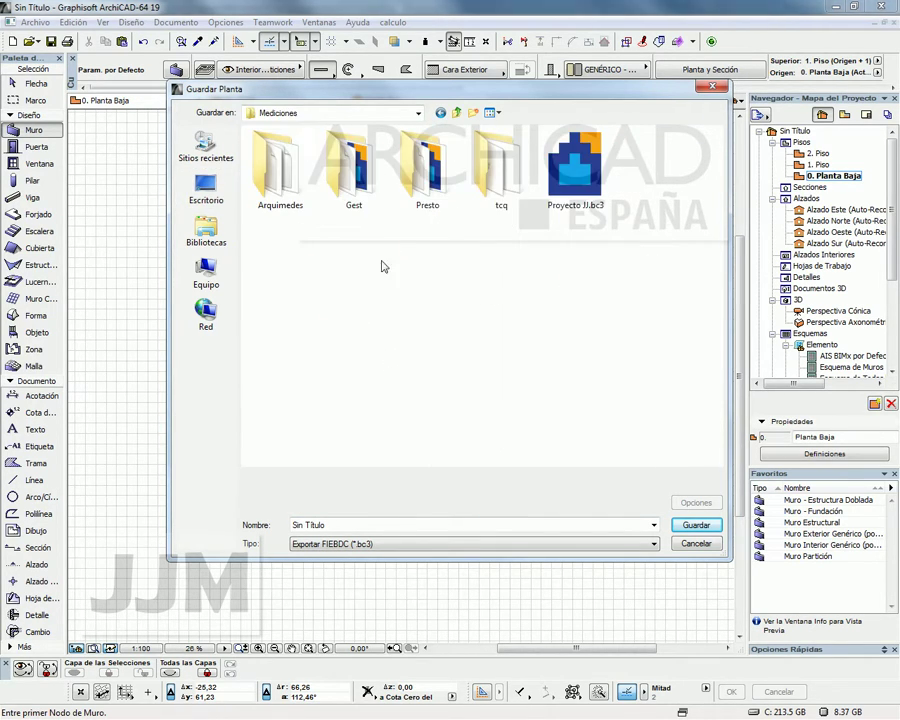
double_click(388, 188)
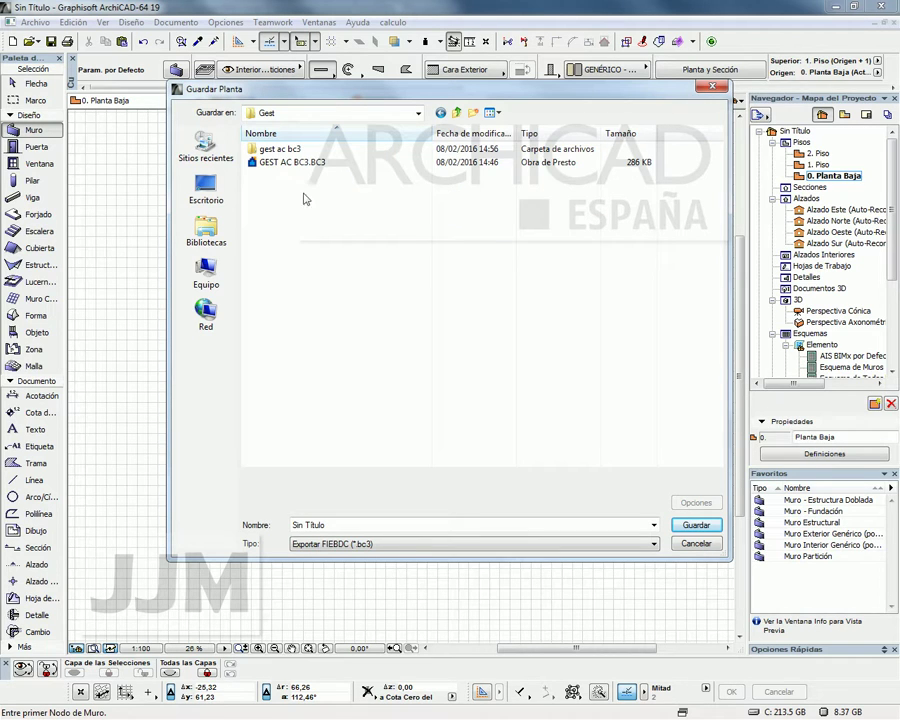
double_click(350, 524)
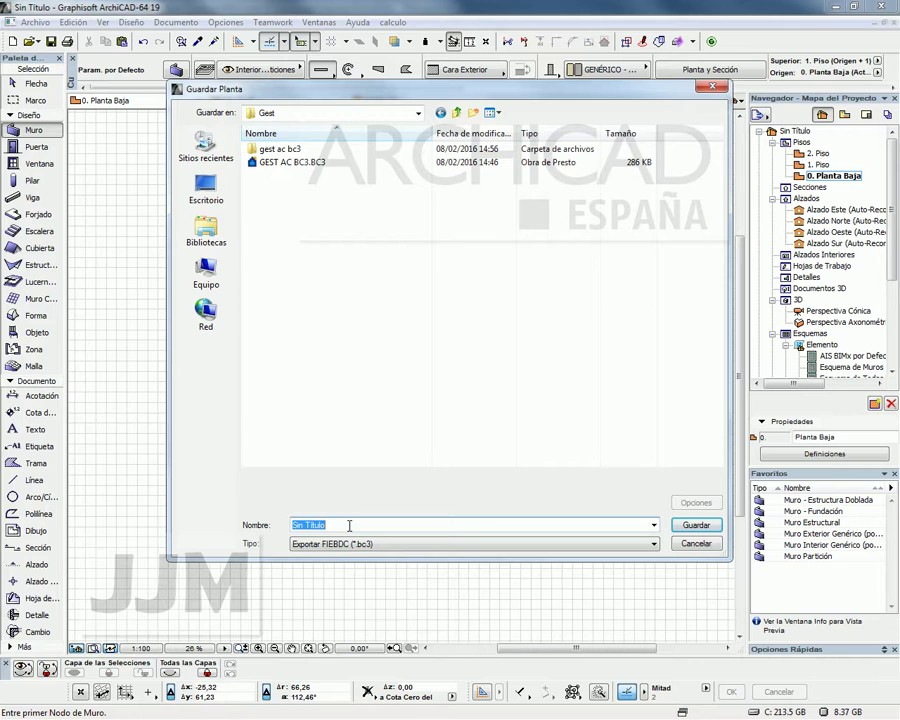
text(gest ac bc3)
click(696, 524)
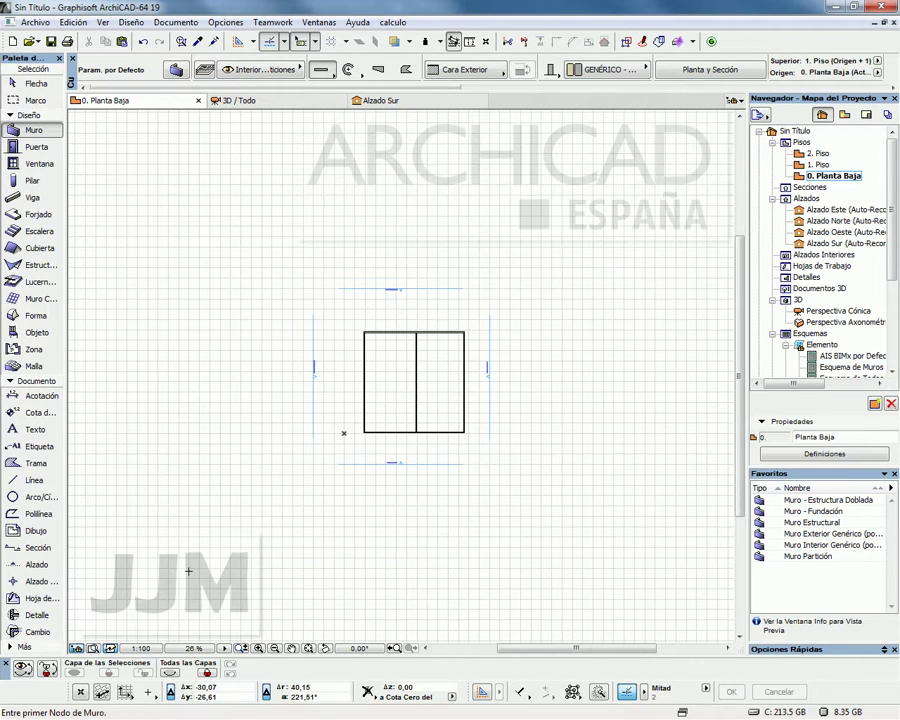
Switch to Constructo.Gest and choose ac gest bc3.bc3 for a FIEBDC-3/2012 import with price base and project.
key(alt+Tab)
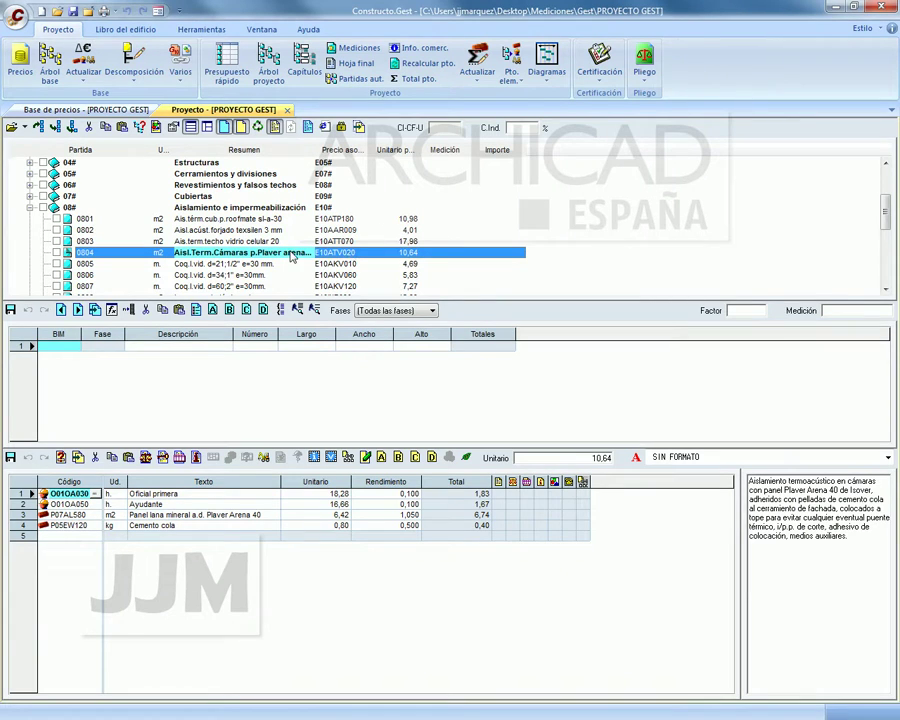
click(16, 17)
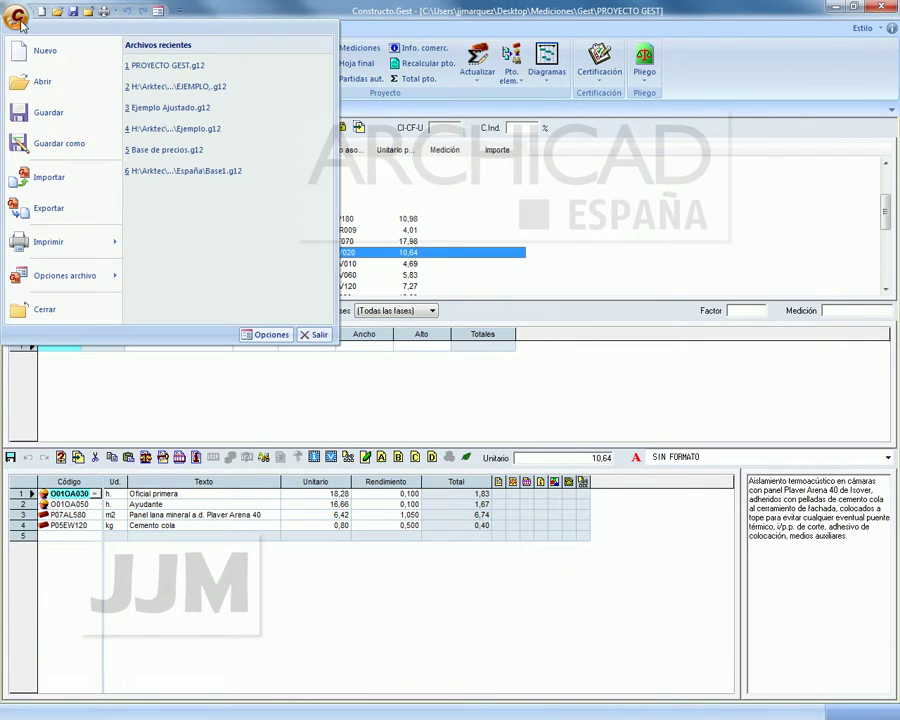
click(16, 17)
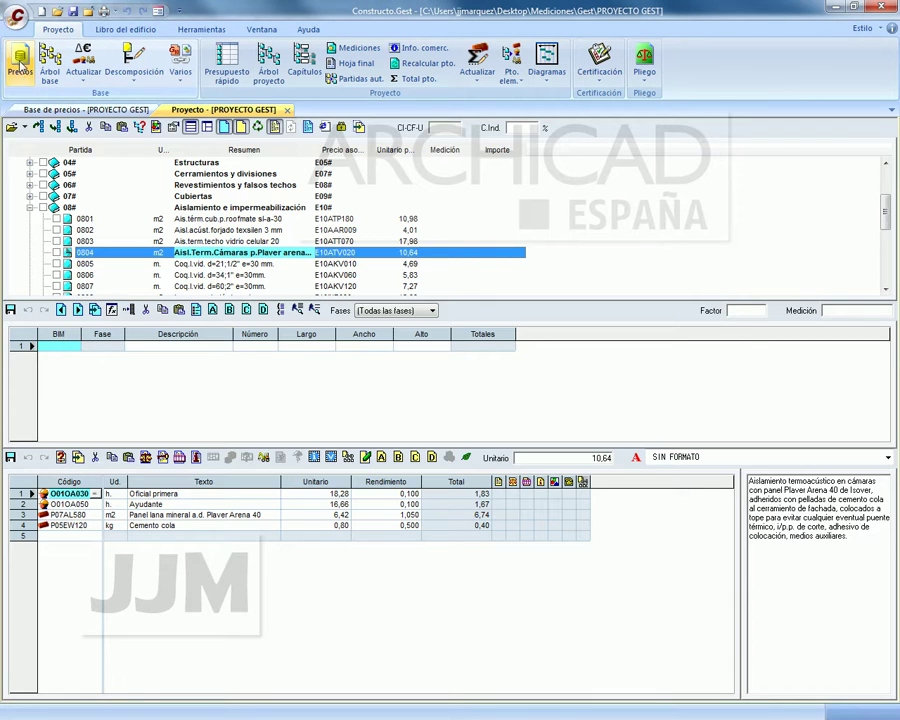
click(17, 18)
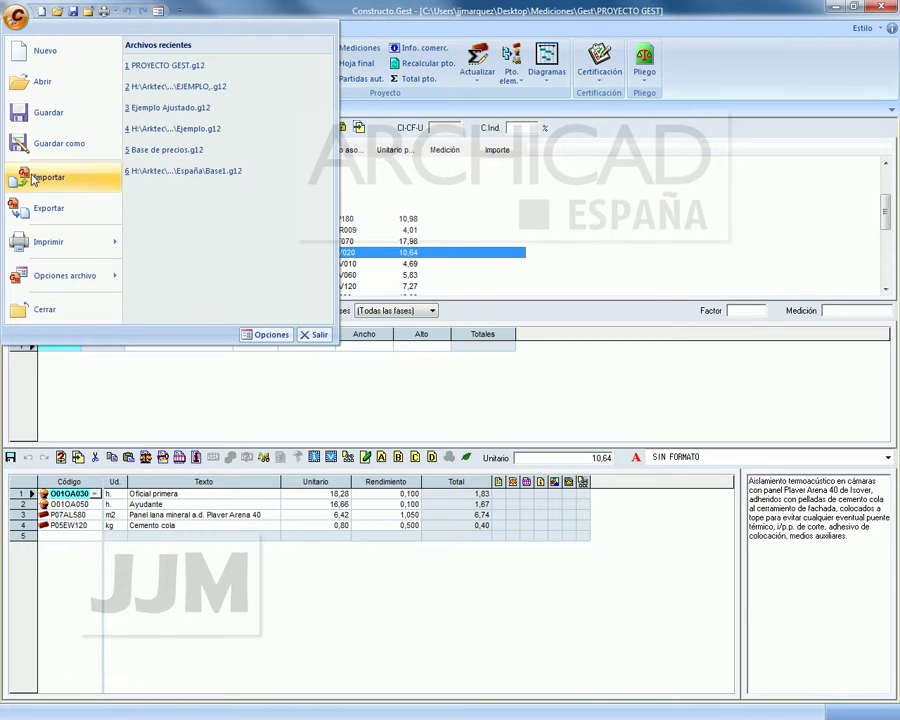
key(Escape)
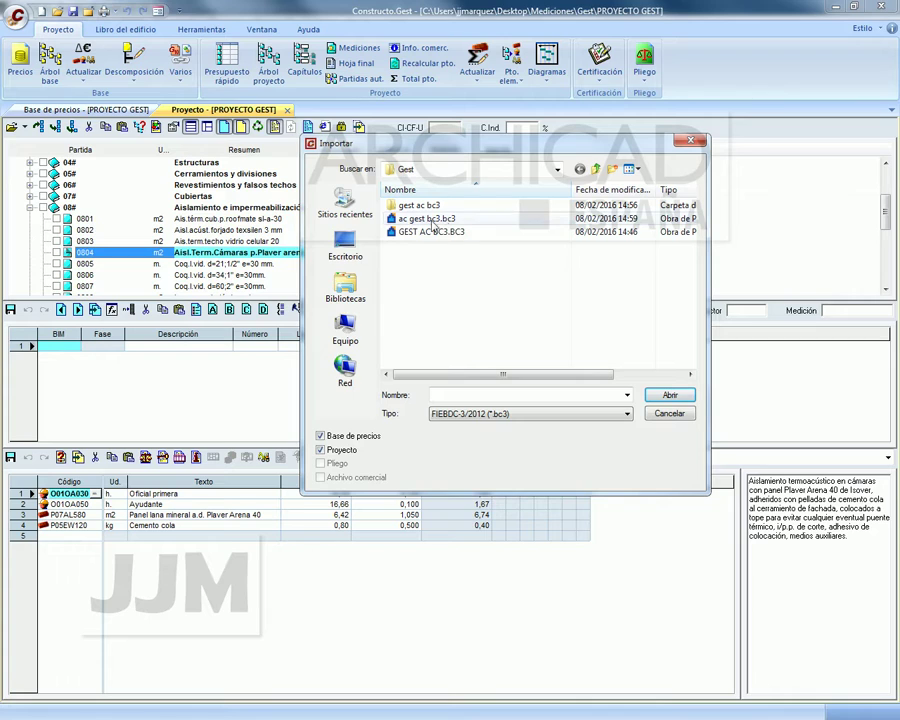
click(414, 220)
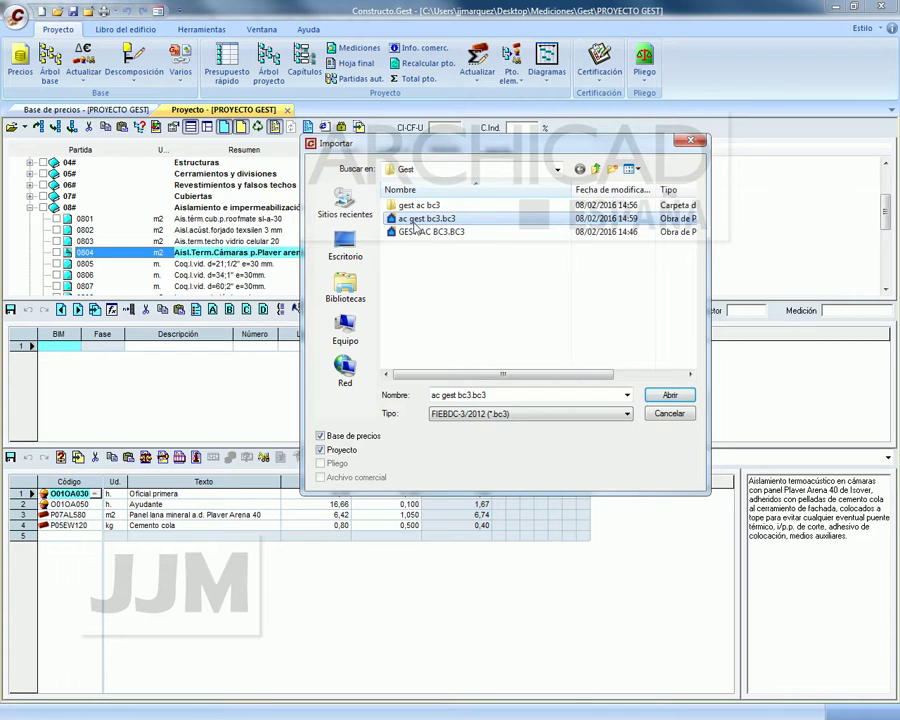
click(669, 396)
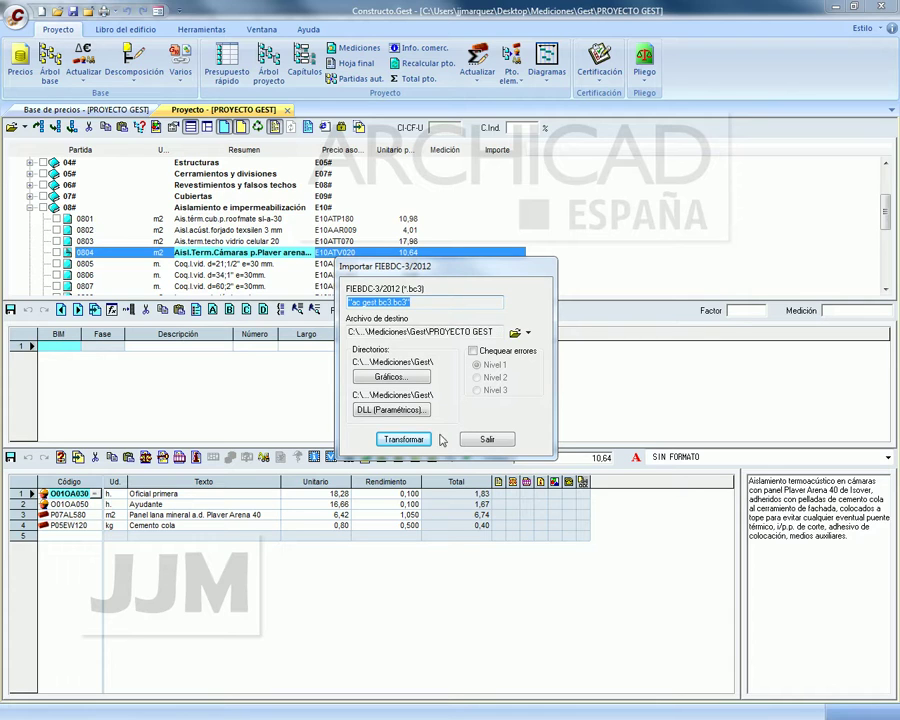
Transform the FIEBDC file and add its data to the existing PROYECTO GEST, using all order numbers.
click(405, 440)
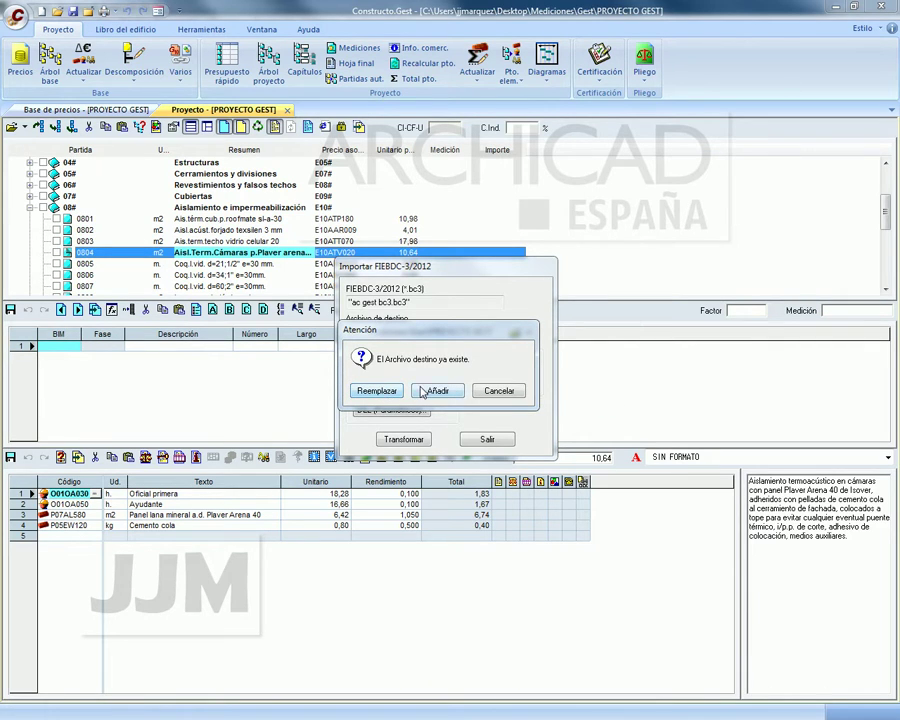
click(424, 391)
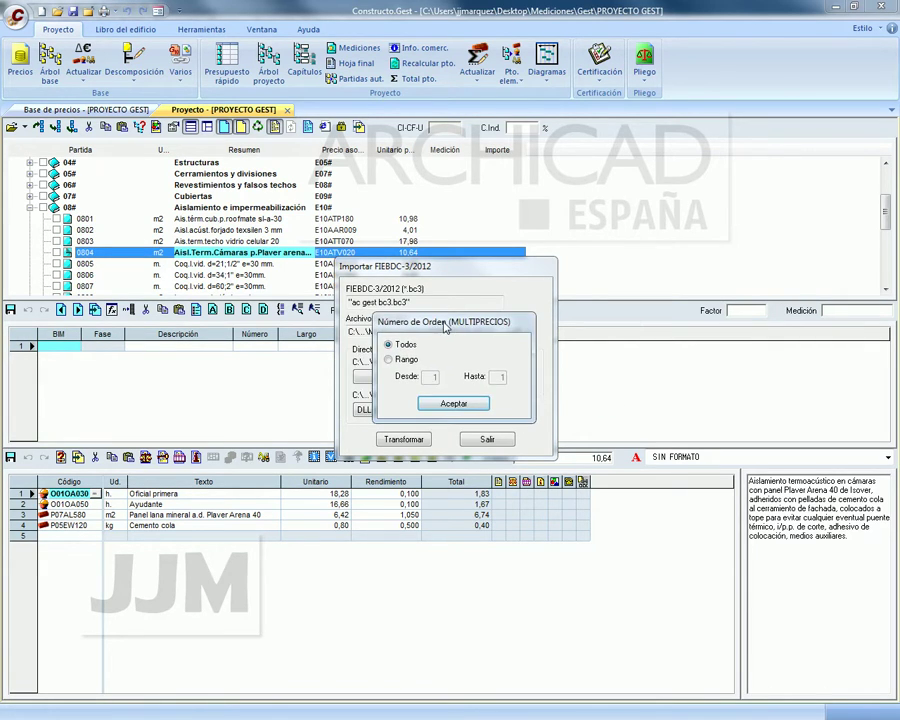
click(472, 404)
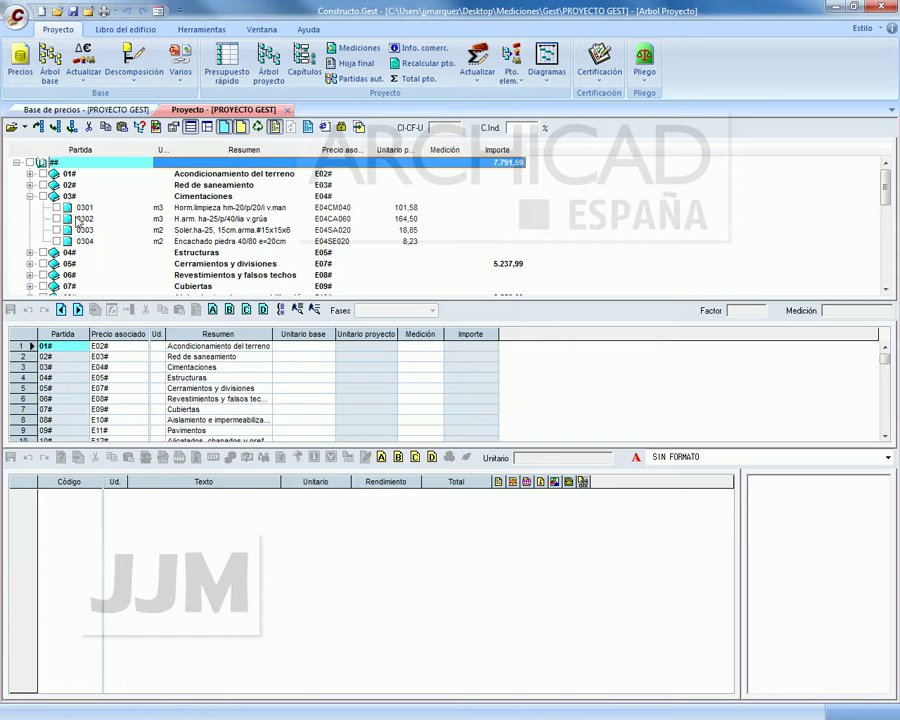
Expand chapter 05# Cerramientos y divisiones and examine the measurement lines of items 0504 and 0505.
click(510, 267)
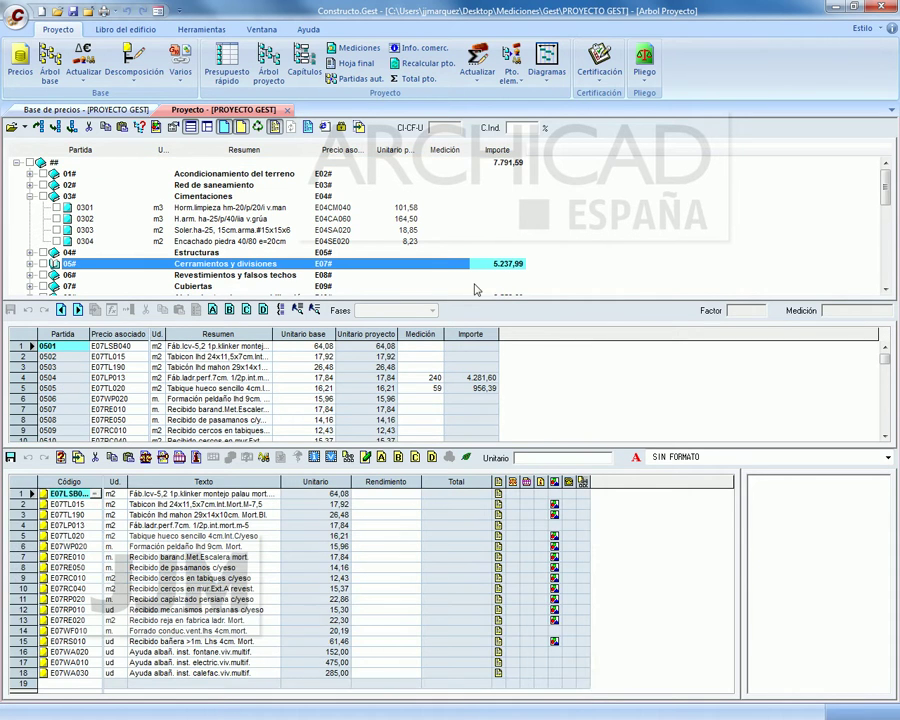
click(884, 290)
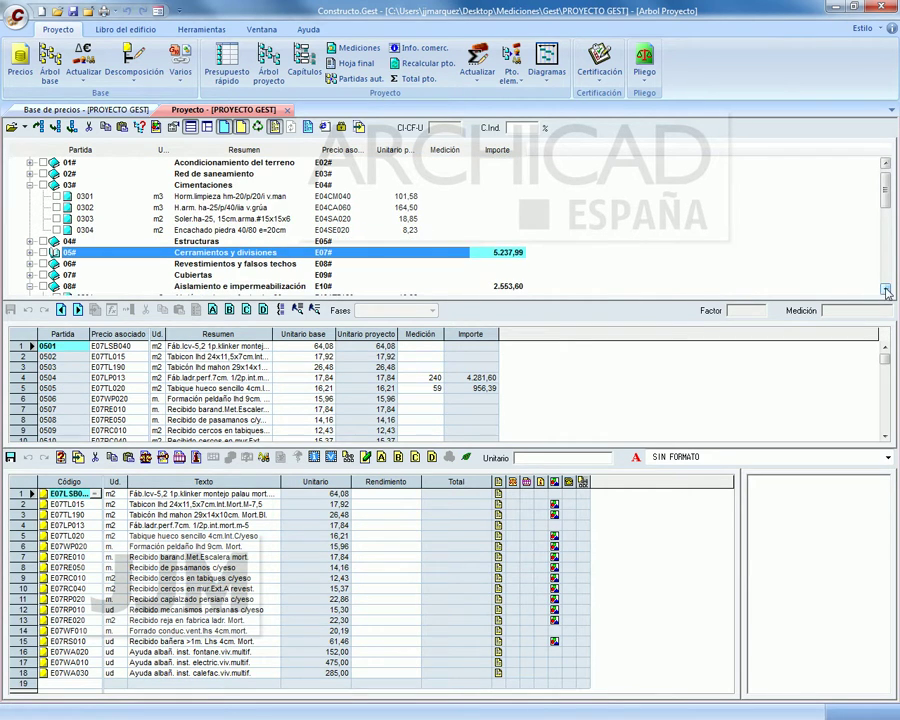
click(886, 290)
click(886, 290)
click(886, 290)
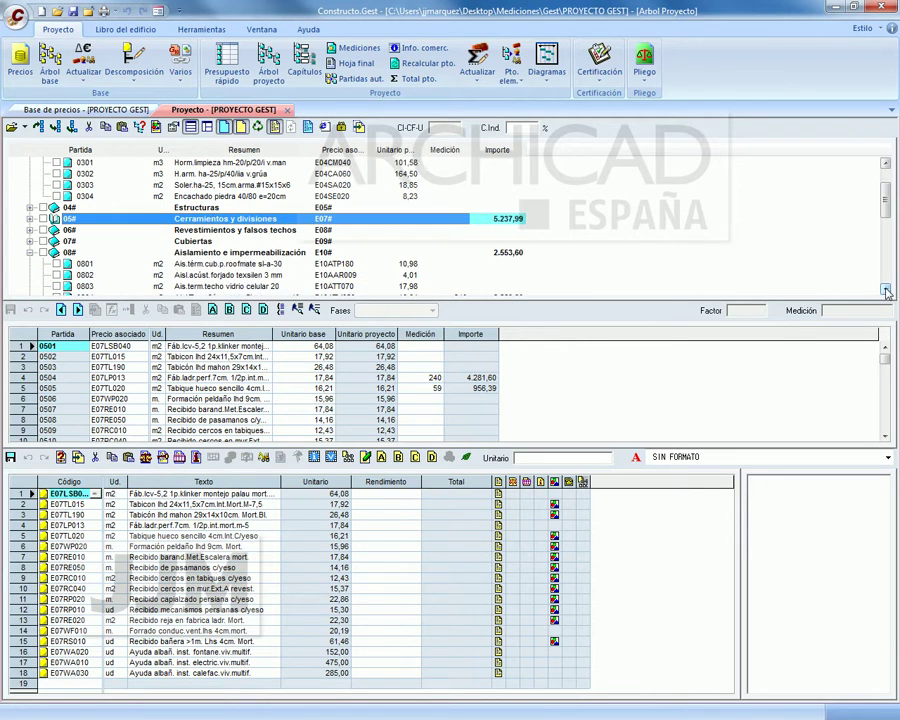
click(886, 290)
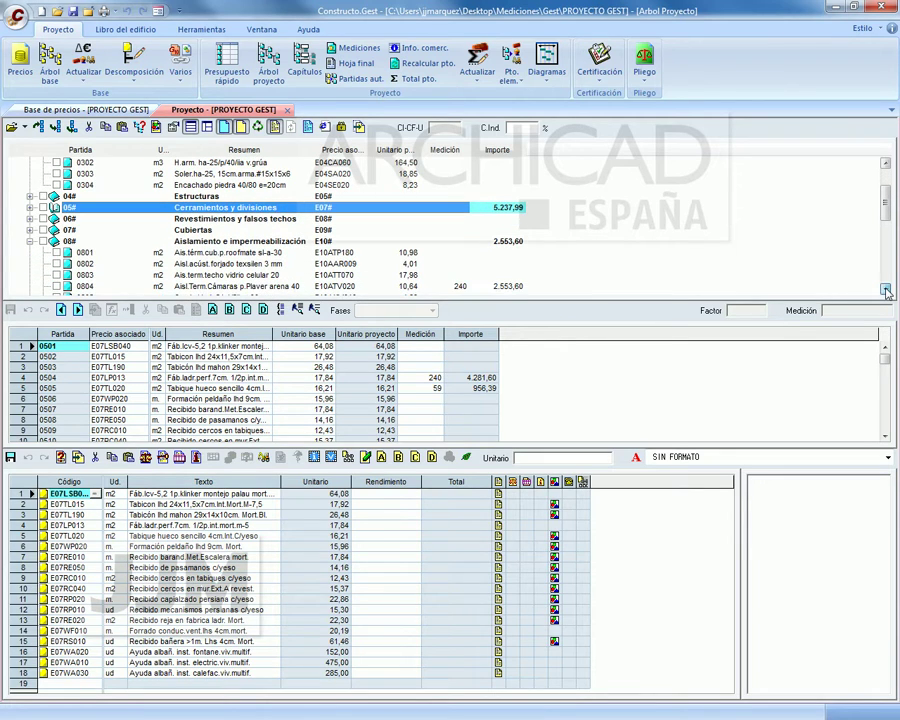
click(30, 207)
click(124, 205)
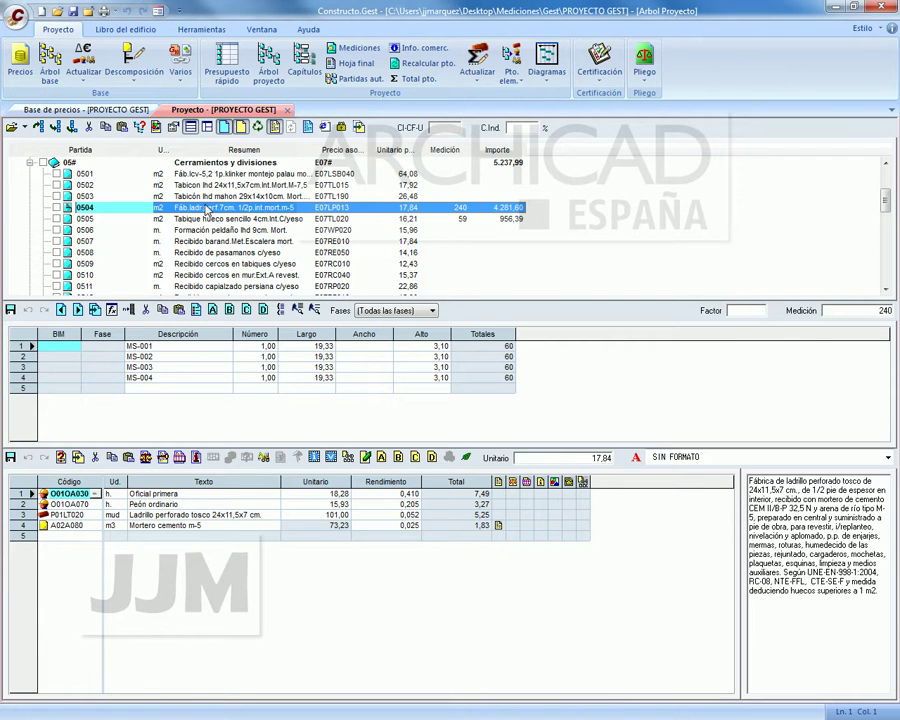
click(231, 219)
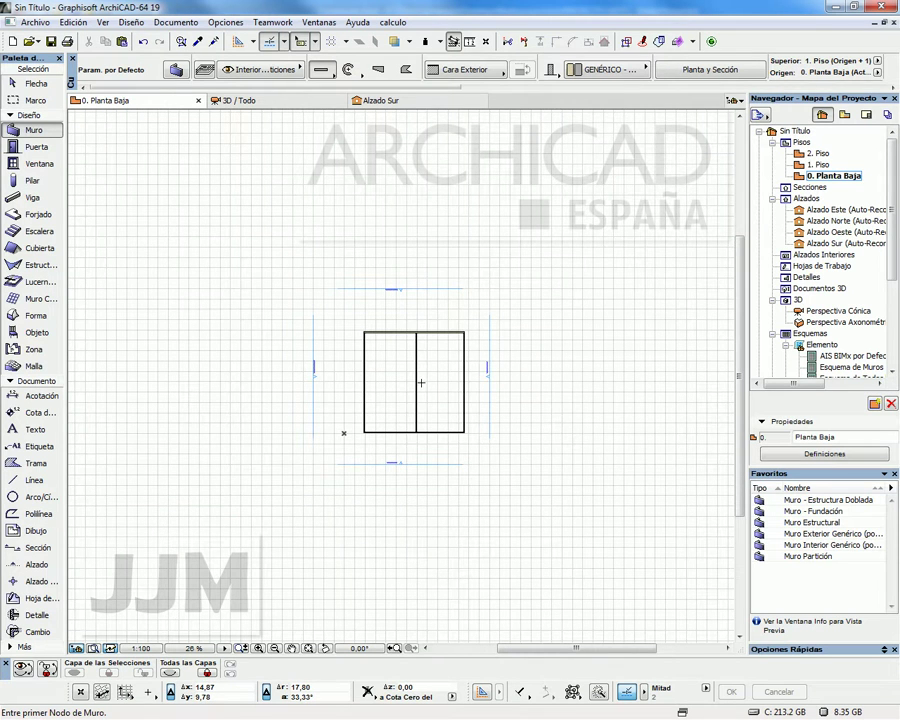
Switch to ArchiCAD and check the middle partition wall's ID in its selection settings, leaving them unchanged.
shift+click(416, 386)
scroll(633, 79, down, 3)
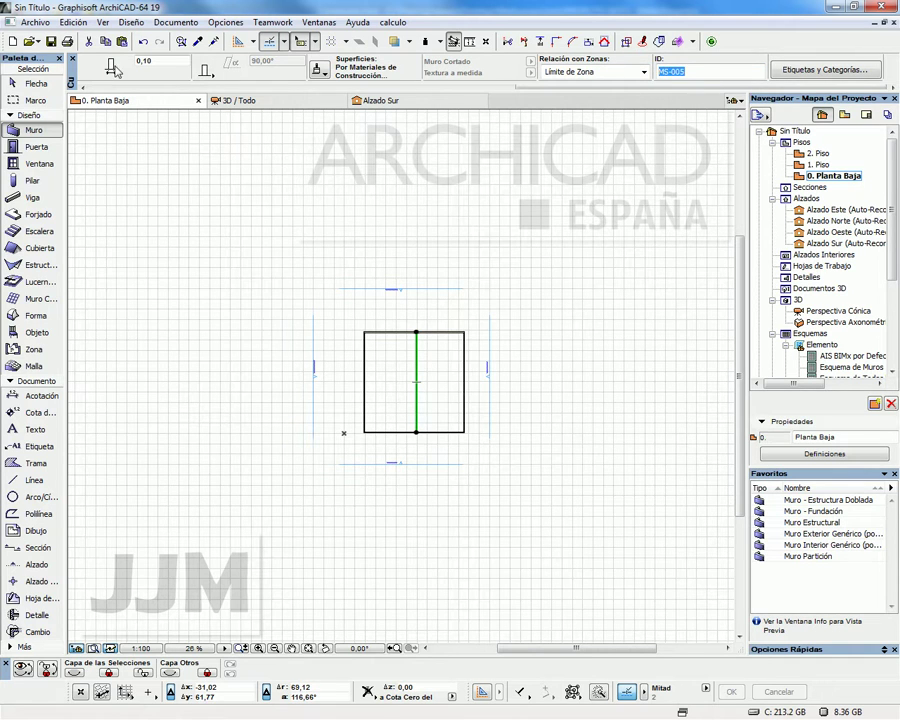
double_click(33, 130)
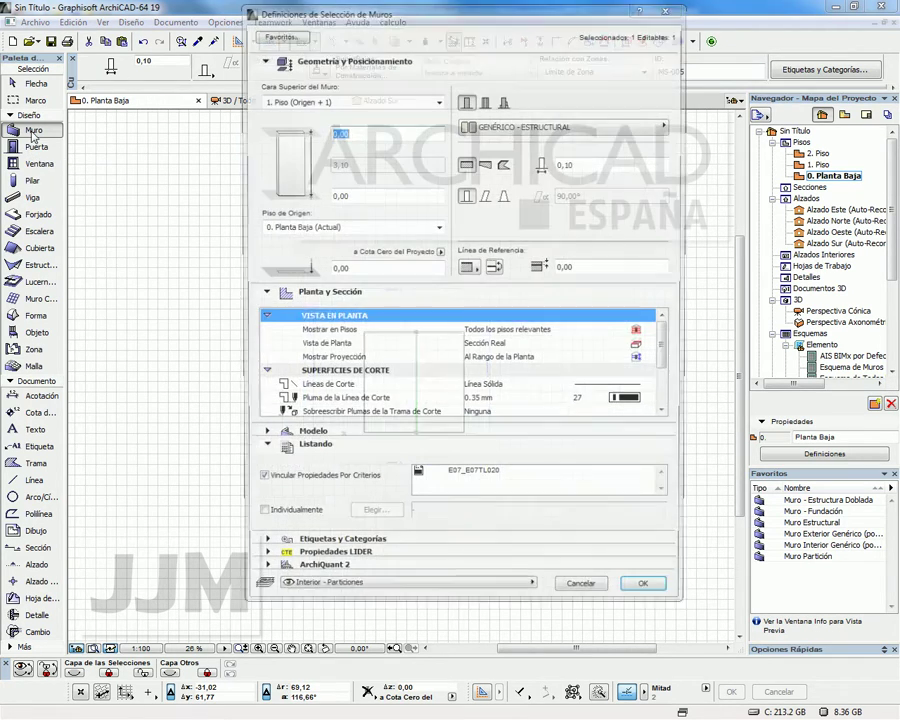
click(261, 548)
click(261, 542)
click(424, 557)
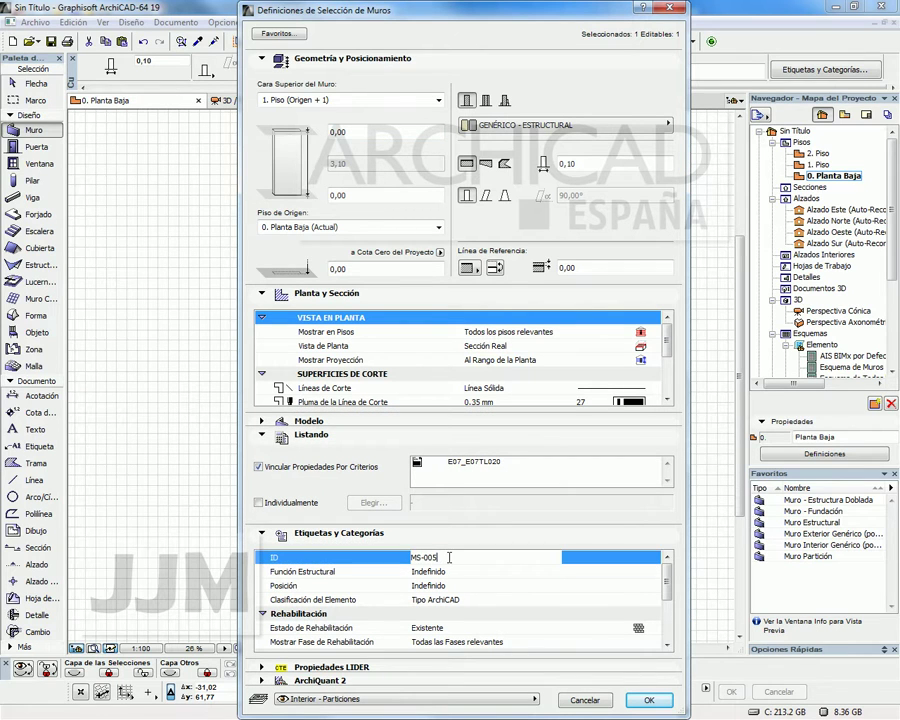
click(585, 699)
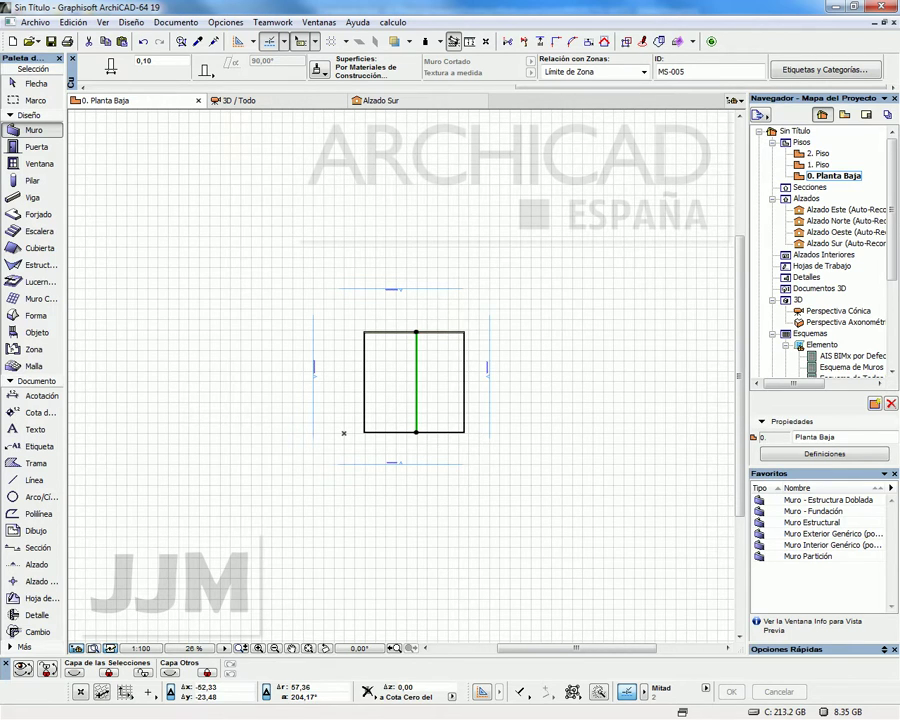
Switch back to Constructo.Gest, collapse chapter 05# and examine the measurement lines of item 0804 under Aislamiento e impermeabilización.
key(alt+Tab)
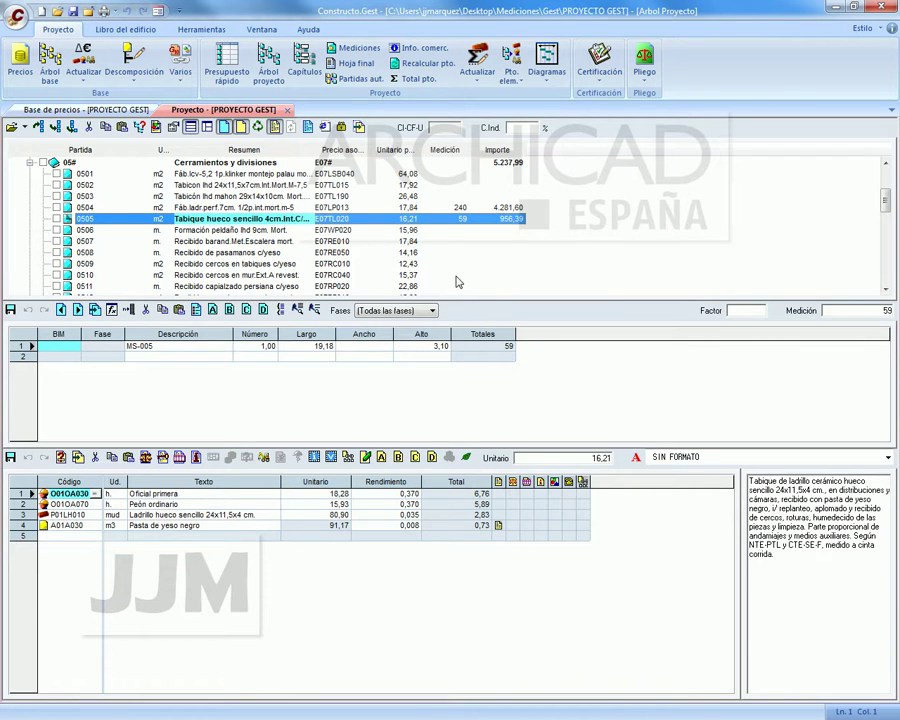
click(31, 163)
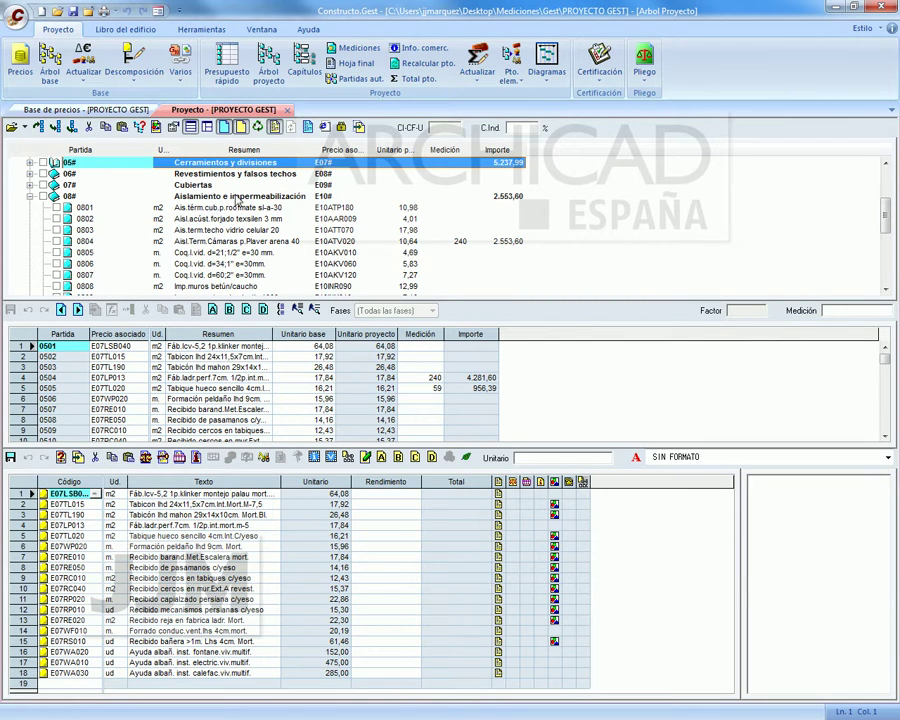
click(510, 198)
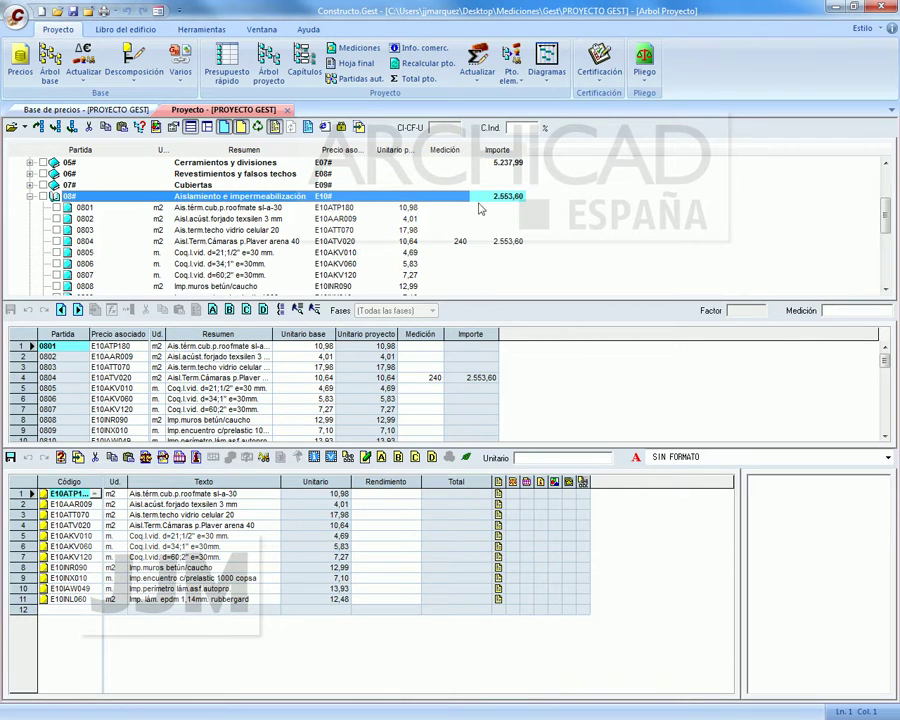
click(312, 242)
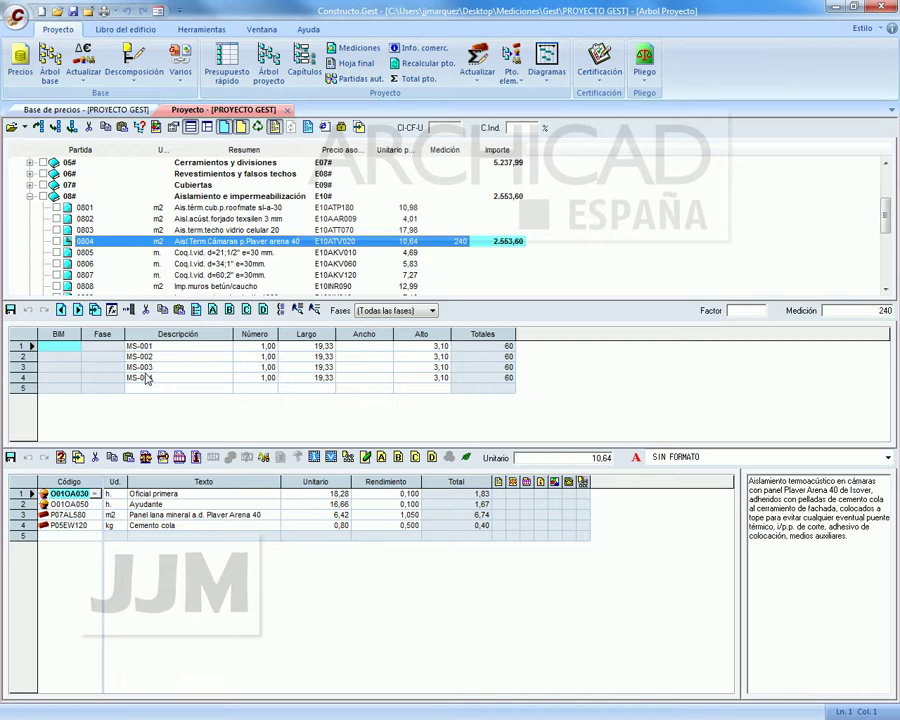
Collapse chapters 08# and 03# in the project tree and review the chapter amounts and project total.
click(30, 197)
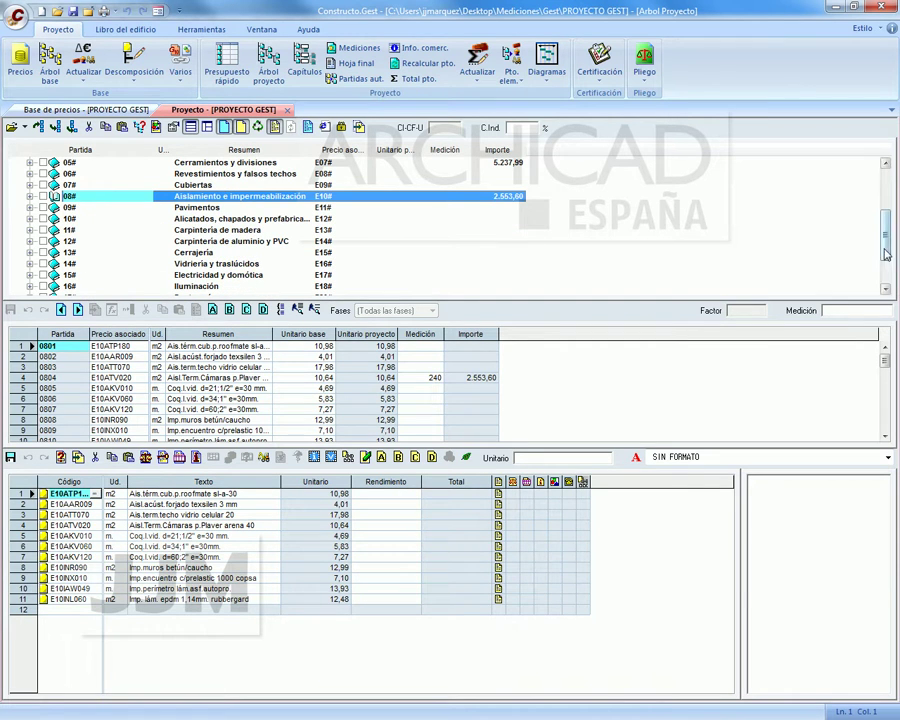
drag(885, 254, 890, 210)
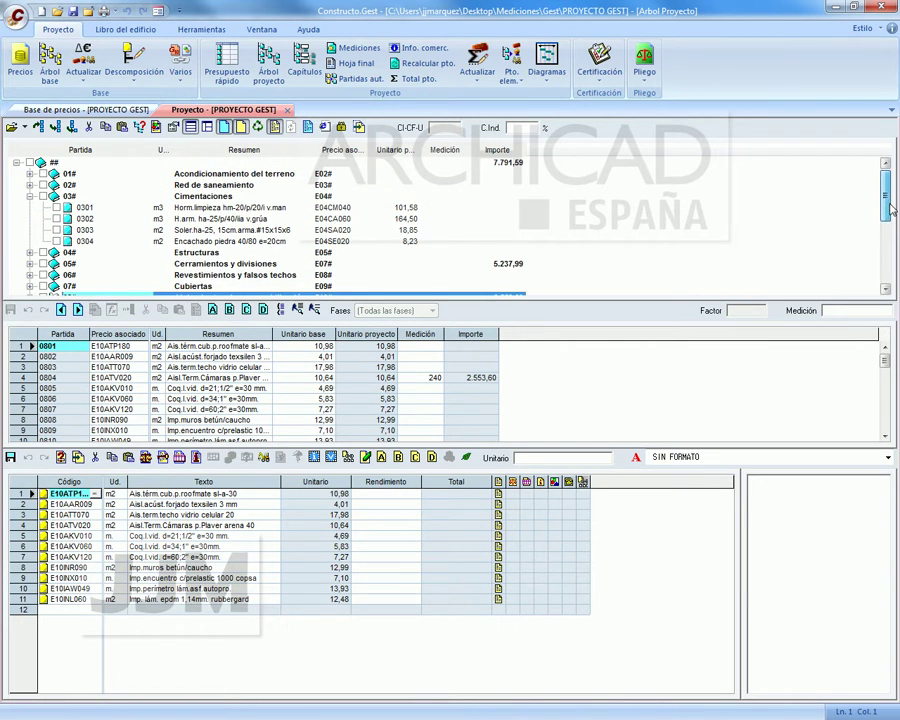
click(30, 196)
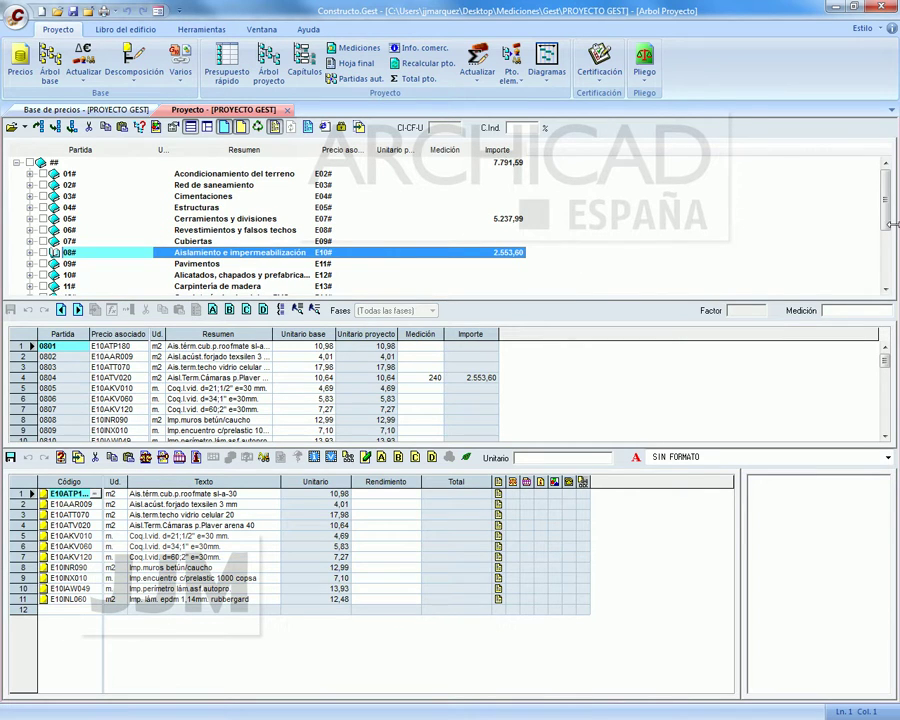
mouse_move(887, 214)
mouse_down()
mouse_move(888, 235)
mouse_move(887, 197)
mouse_up()
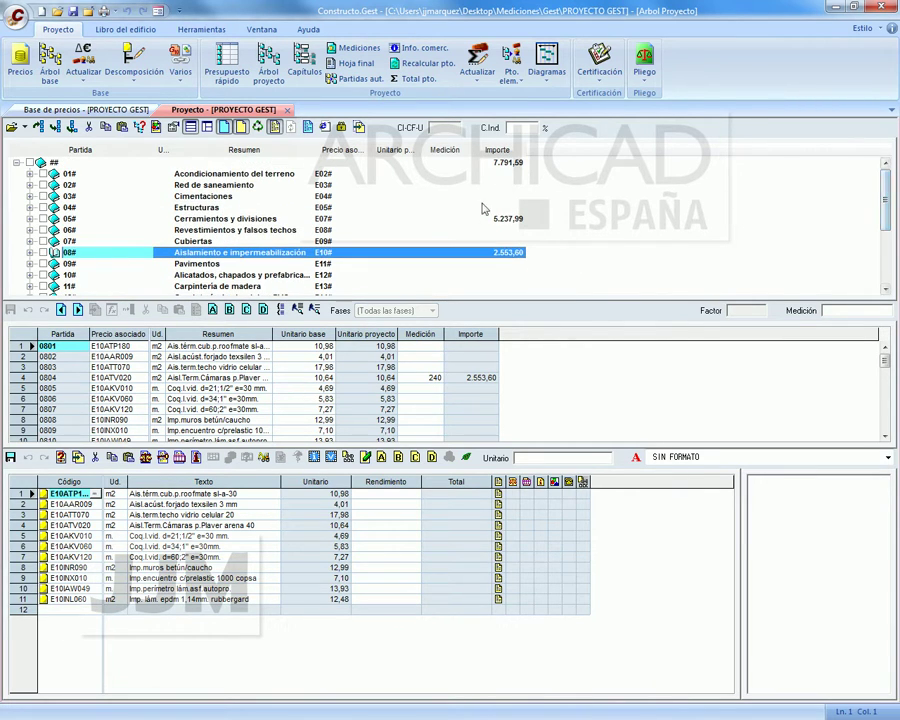